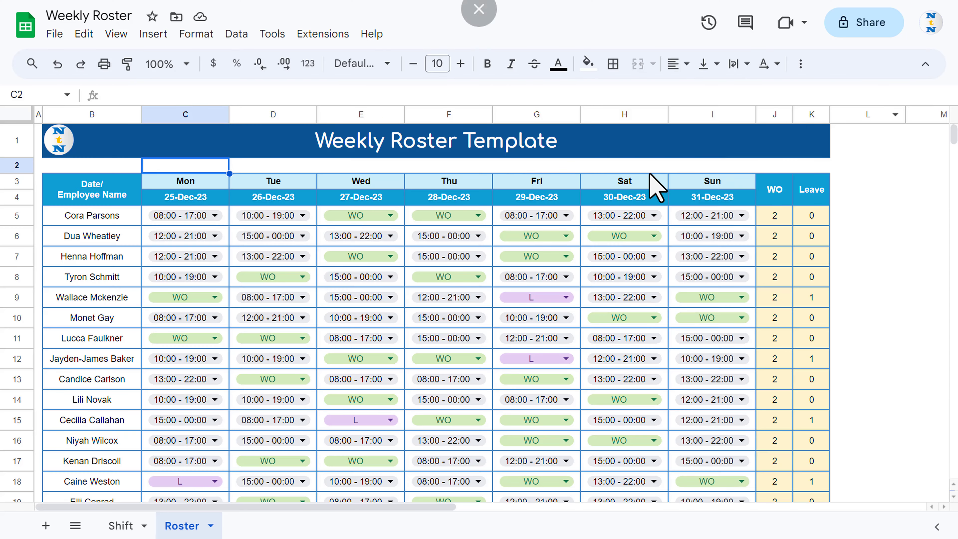
Review the roster by selecting the employee names in rows 5–16 and the date headings.
click(866, 149)
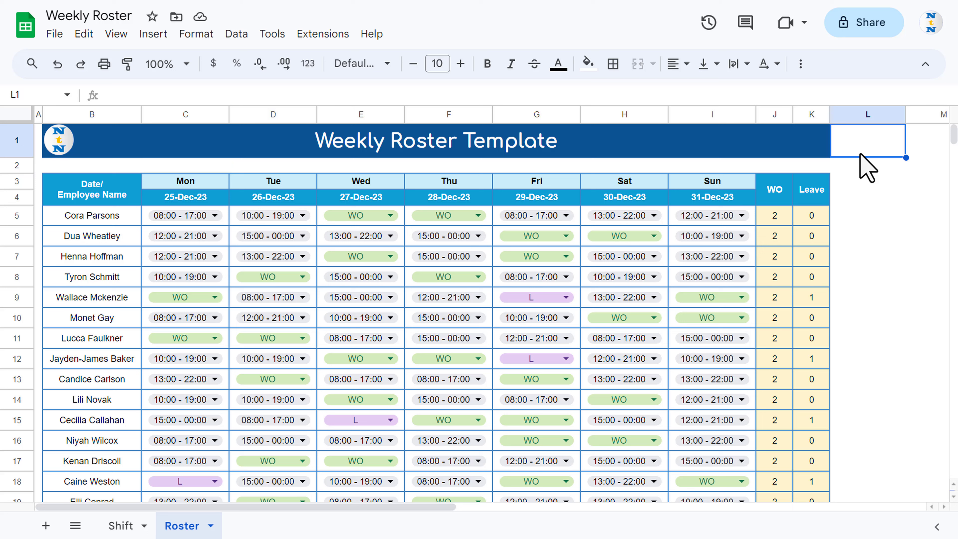
click(90, 200)
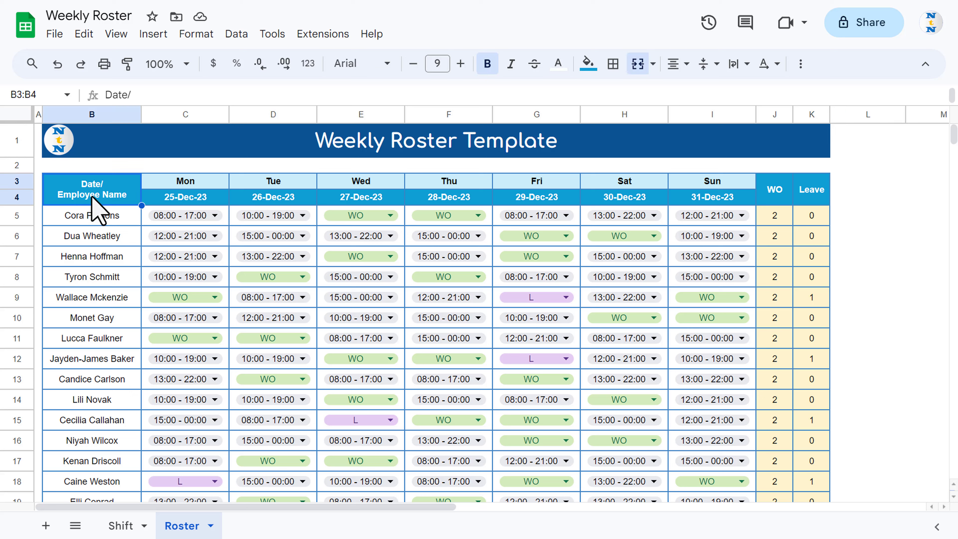
drag(102, 218, 97, 443)
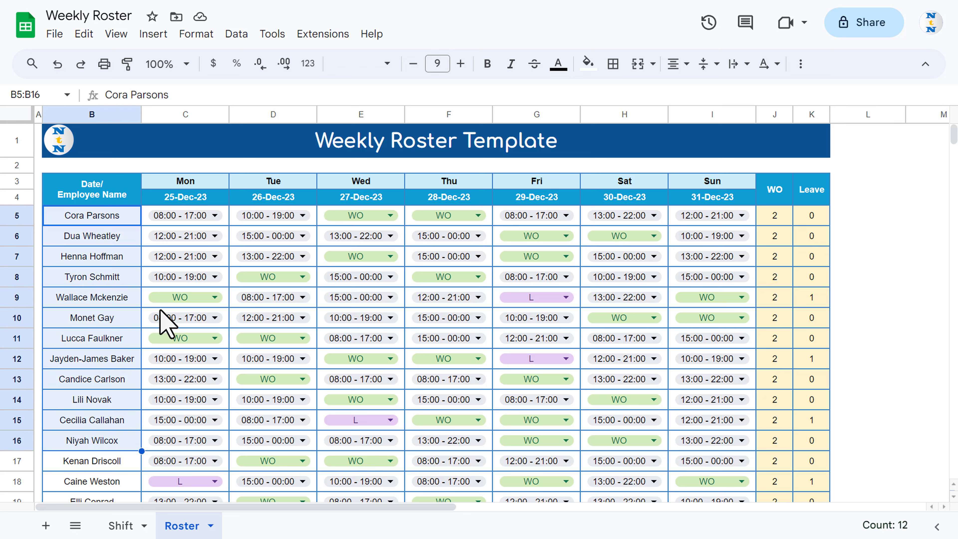
click(200, 197)
drag(199, 194, 482, 201)
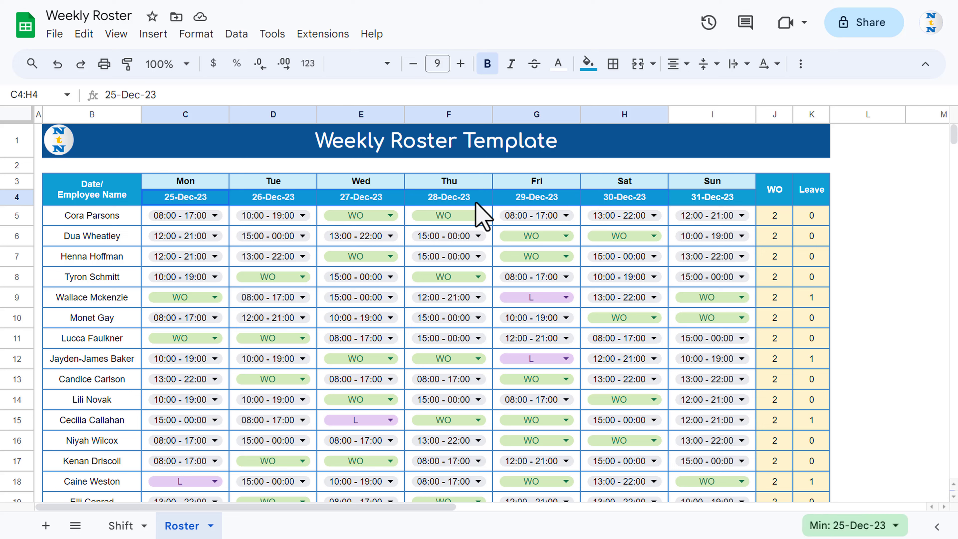
click(211, 181)
click(219, 194)
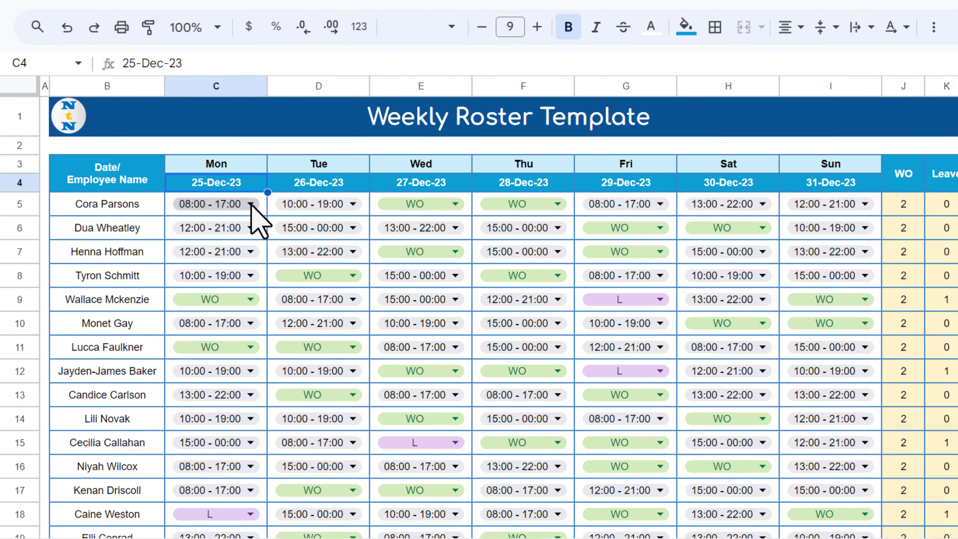
Set C5 to 12:00 - 21:00, E5 to 08:00 - 17:00 and D5 to WO.
click(216, 216)
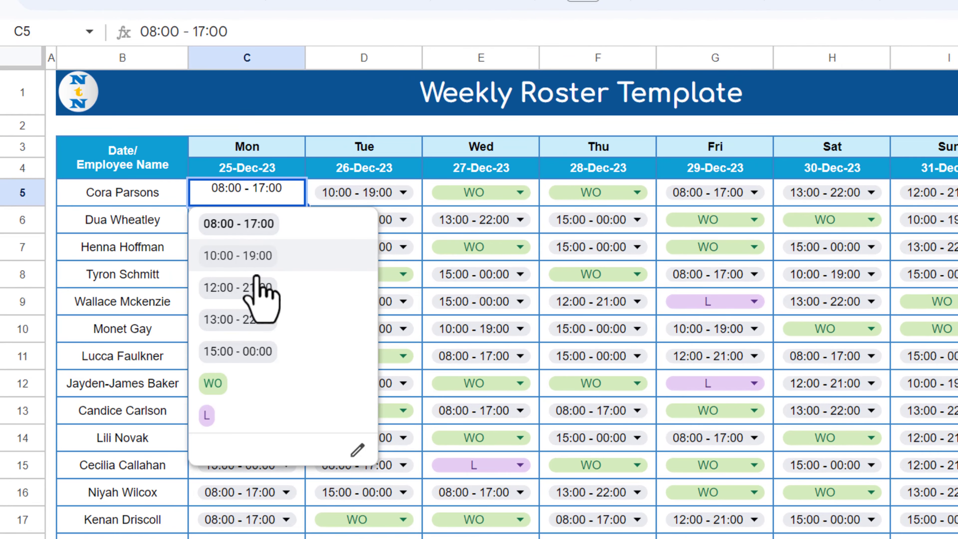
click(257, 291)
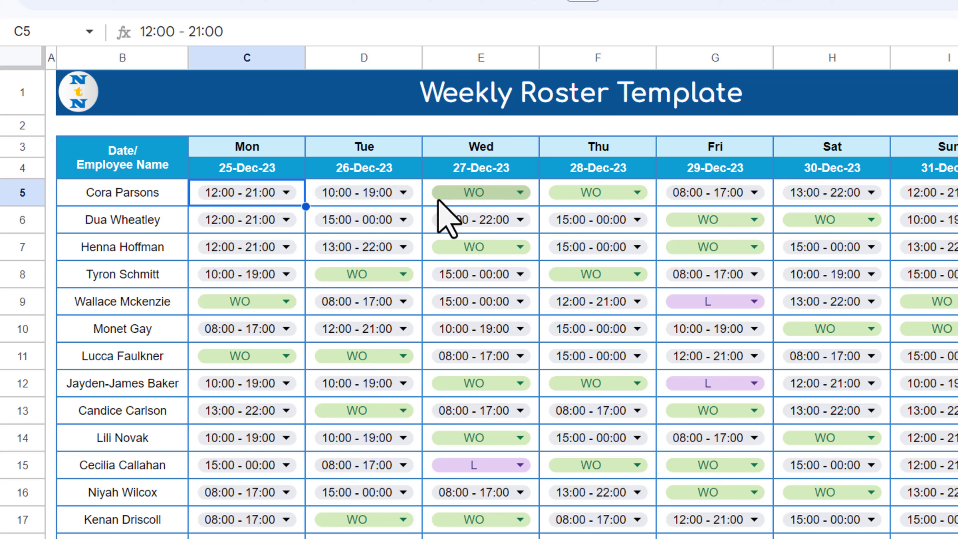
click(403, 193)
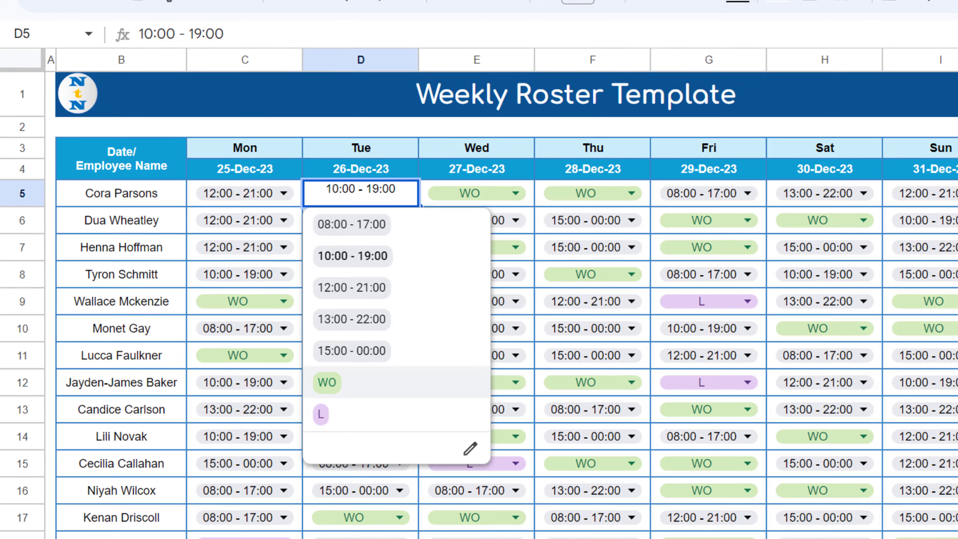
click(775, 189)
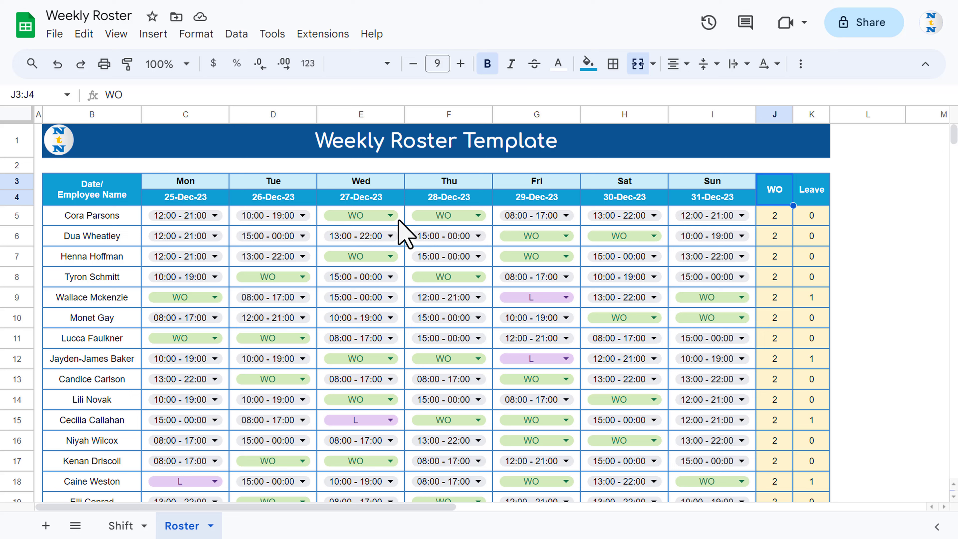
click(390, 216)
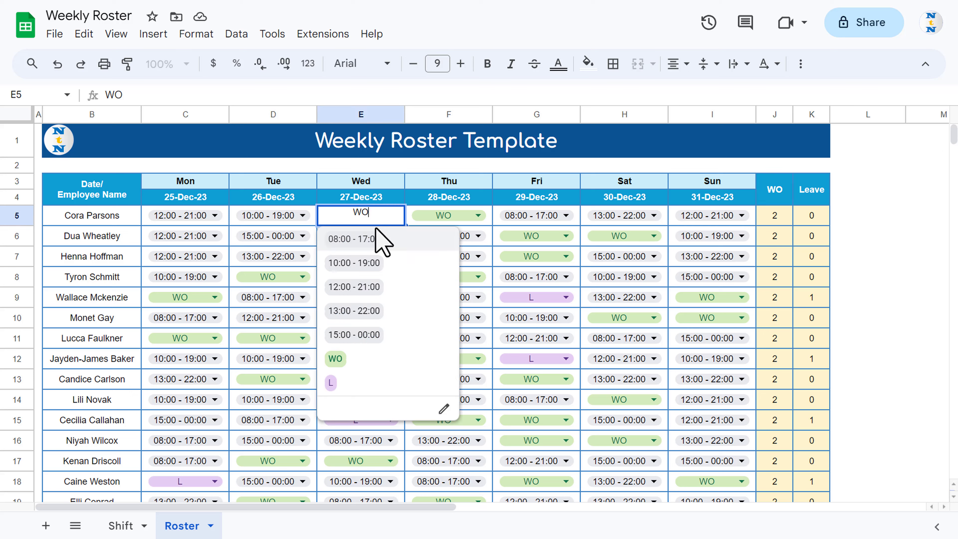
click(355, 241)
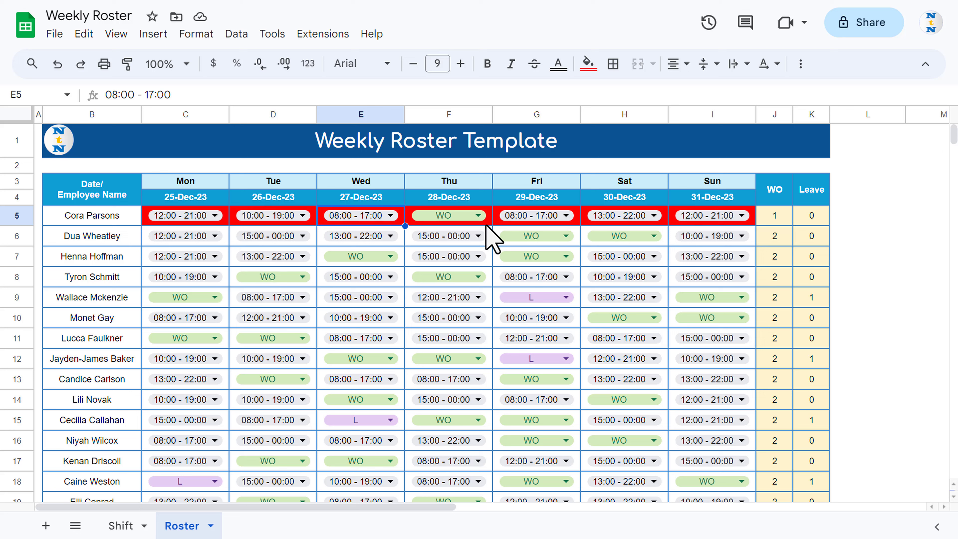
click(303, 215)
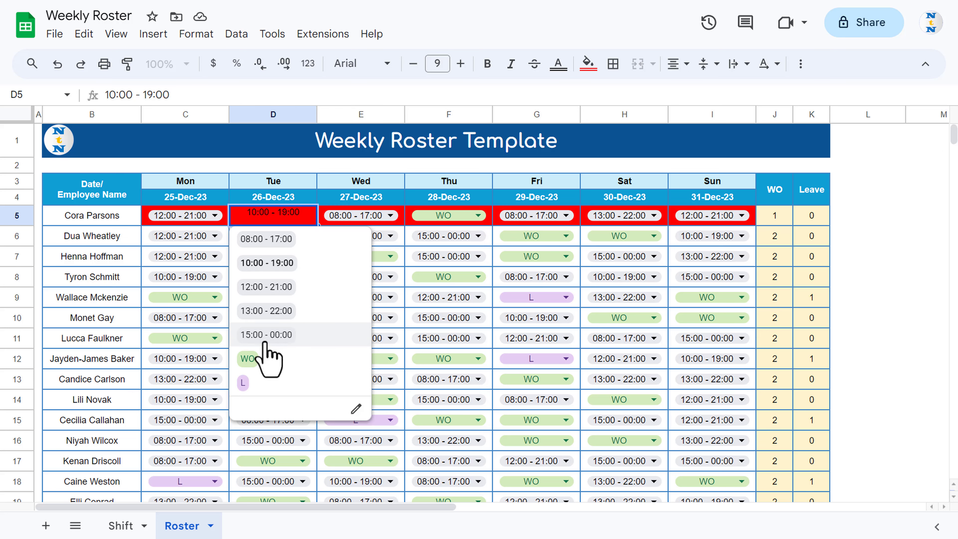
click(249, 359)
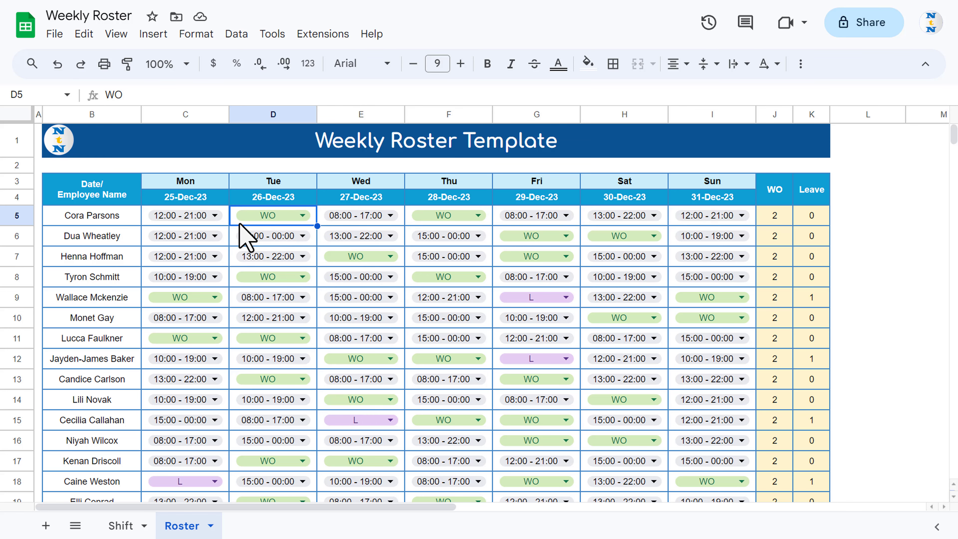
Jump past the last employee to the Shift Wise Count table, then go to the Shift sheet.
scroll(169, 197, down, 1)
click(111, 163)
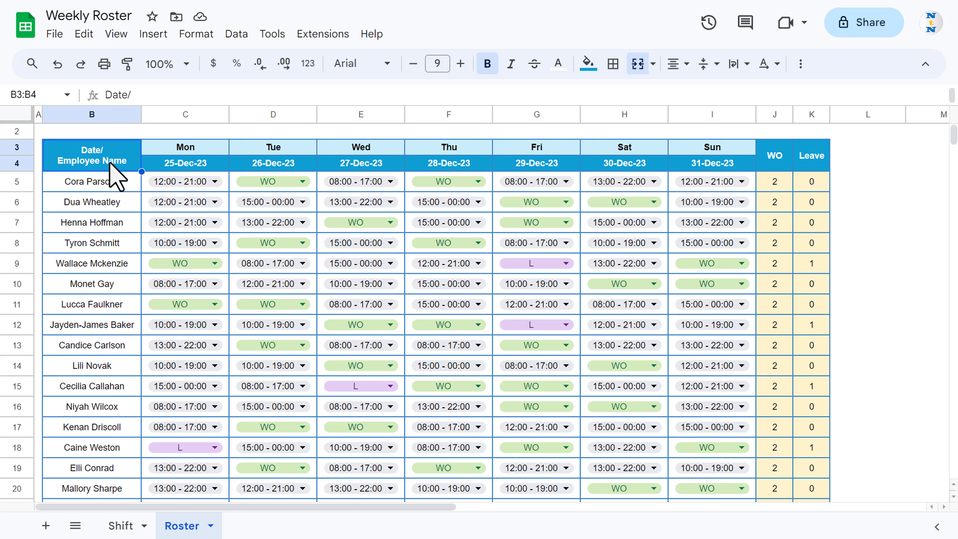
key(Down)
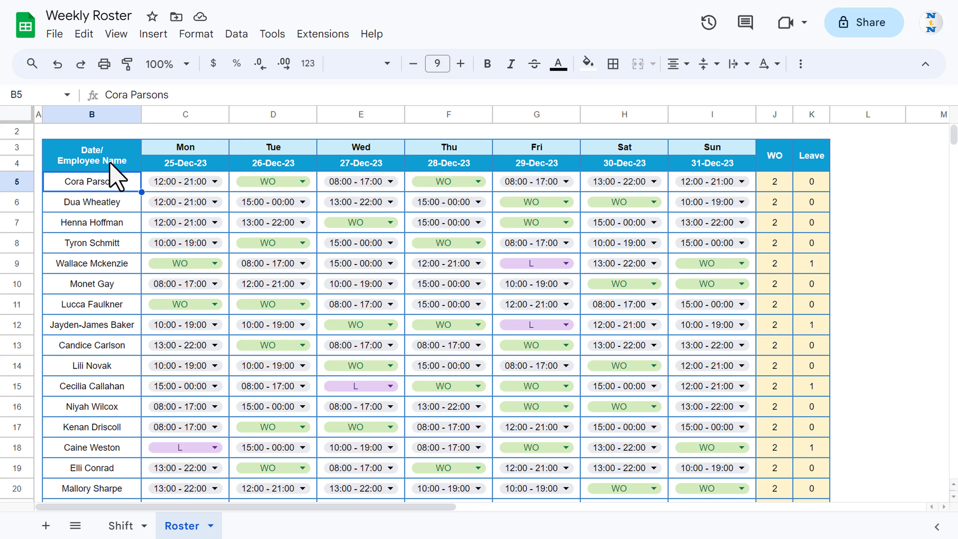
key(ctrl+Down)
key(Down)
key(Down)
key(Down)
key(Down)
key(Down)
key(Down)
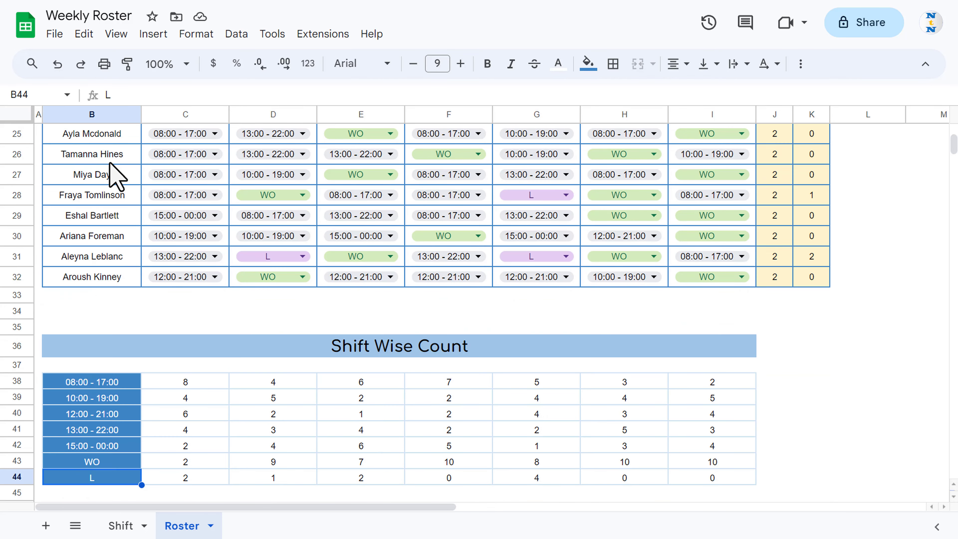
key(Down)
key(Down)
key(Down)
key(Up)
key(Up)
key(Up)
key(Up)
key(Up)
key(Up)
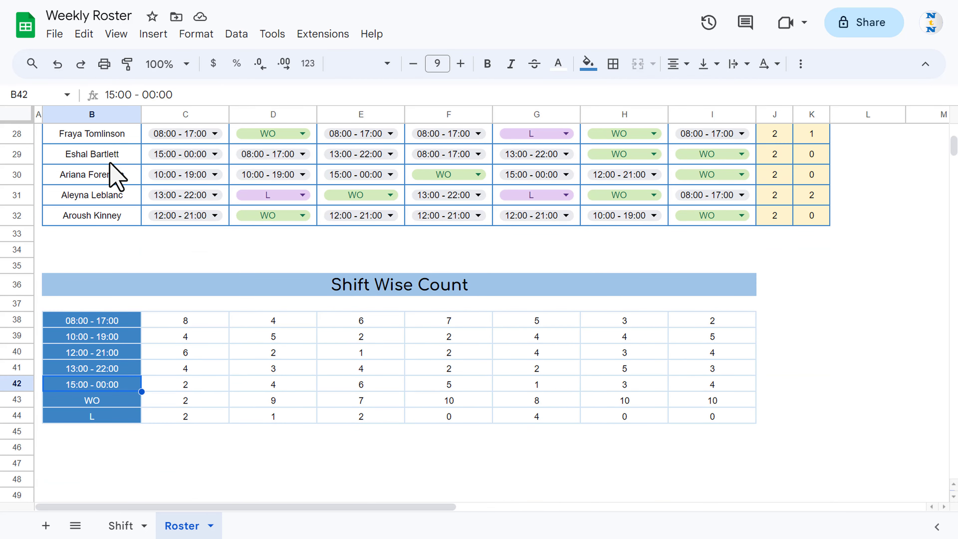
key(ctrl+Up)
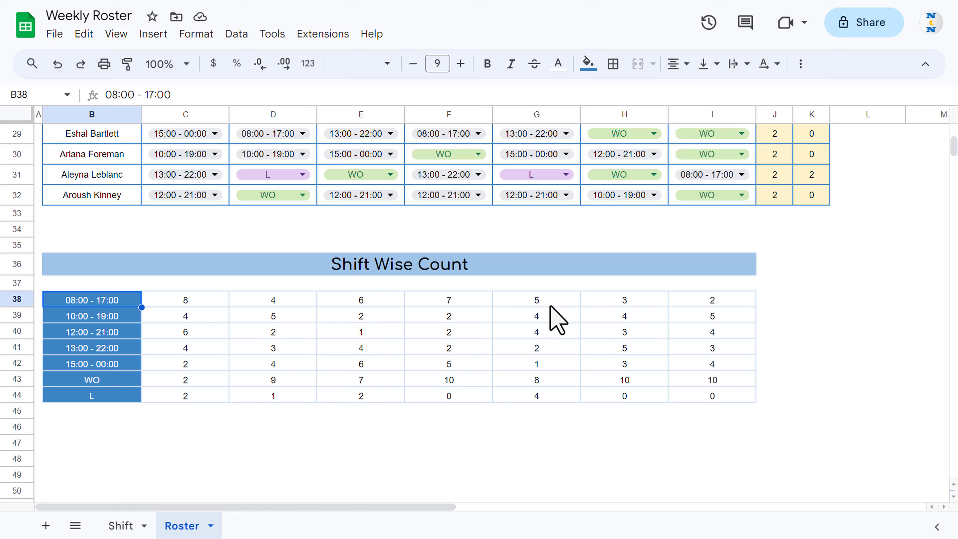
scroll(539, 321, up, 3)
click(128, 526)
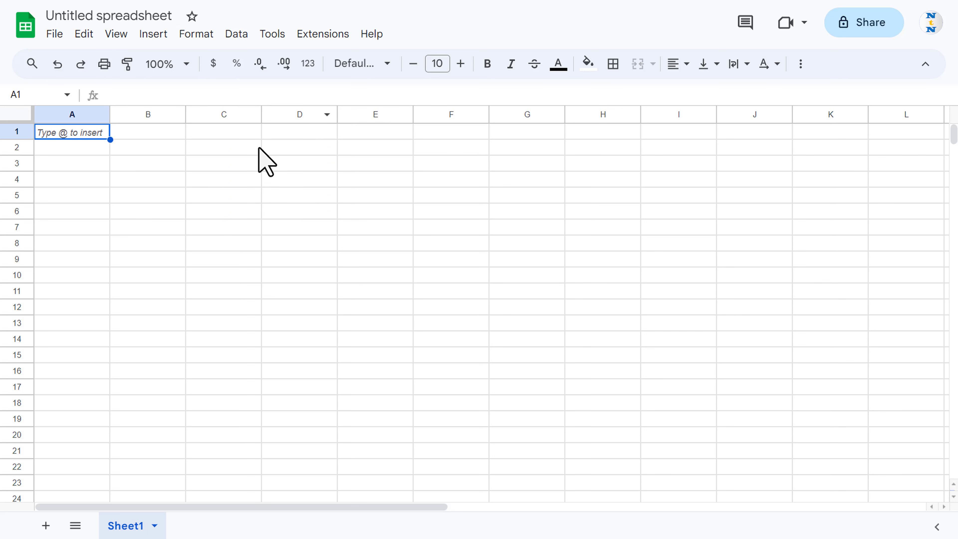
Rename the new spreadsheet's sheet to Shift.
click(151, 530)
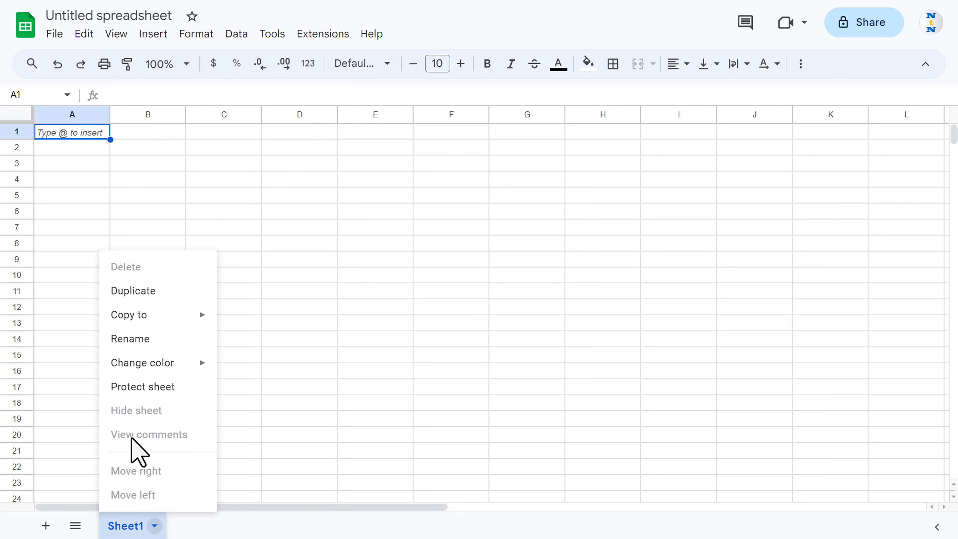
click(151, 342)
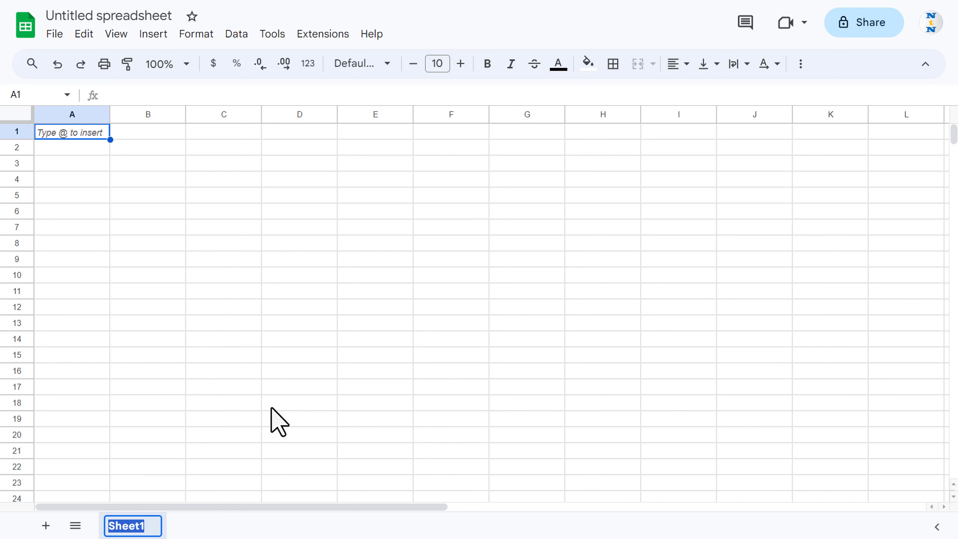
text(Shif)
key(Return)
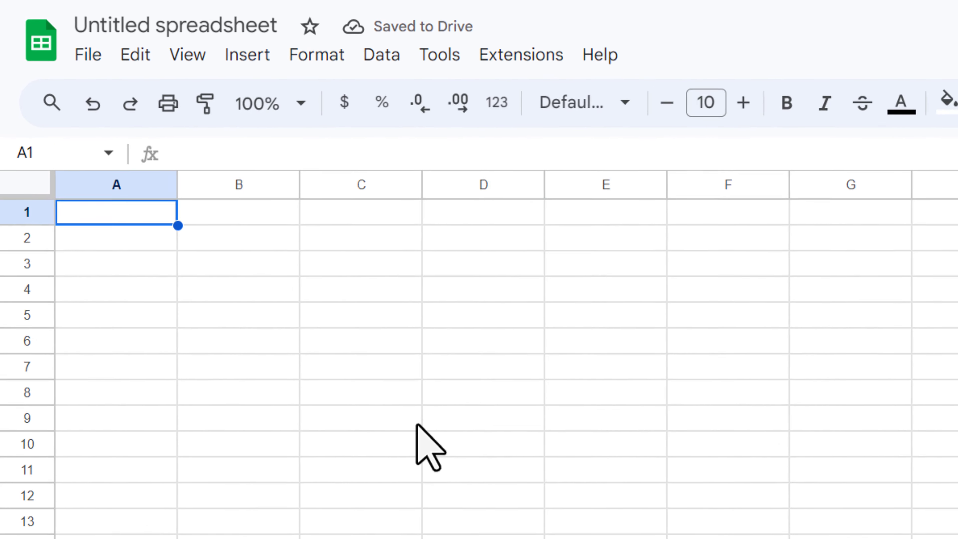
Enter headers Start Time, End Time, Working hour and Shift in A1:D1.
text(Start Tim)
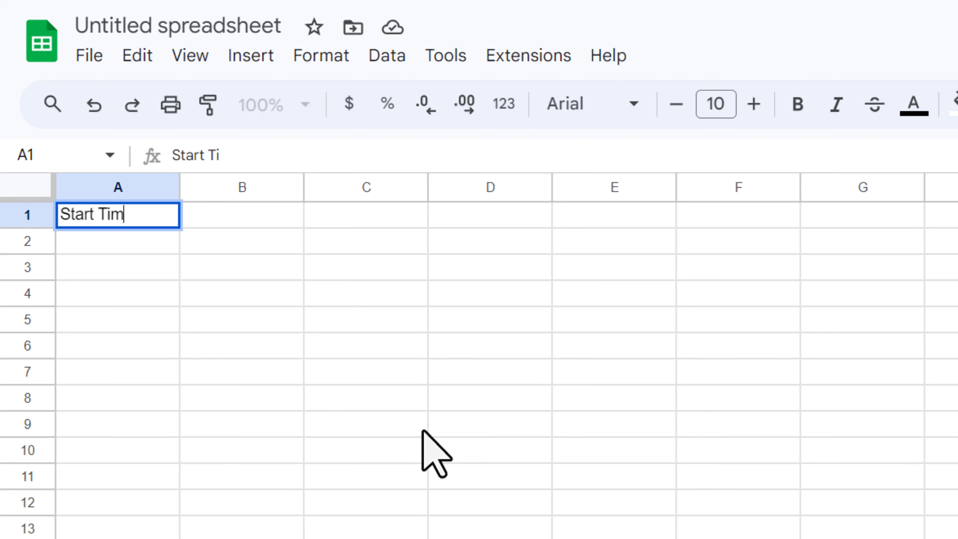
text(e)
key(Tab)
text(End )
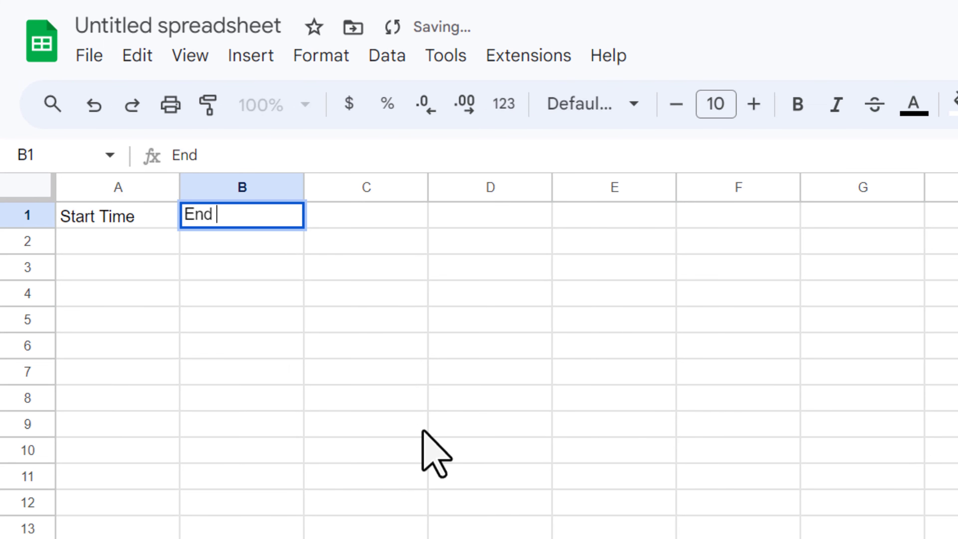
text(Time)
key(Tab)
text(Wo)
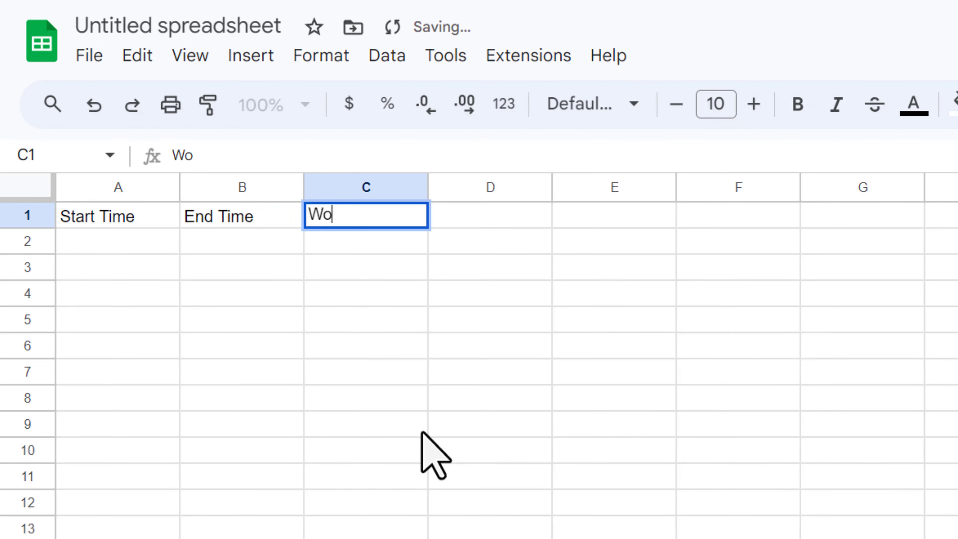
text(rking hour)
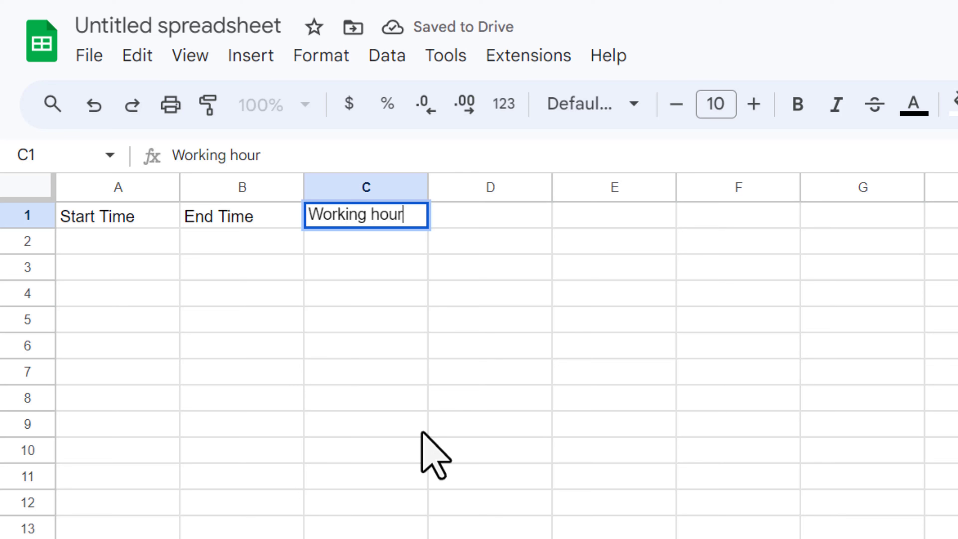
key(Tab)
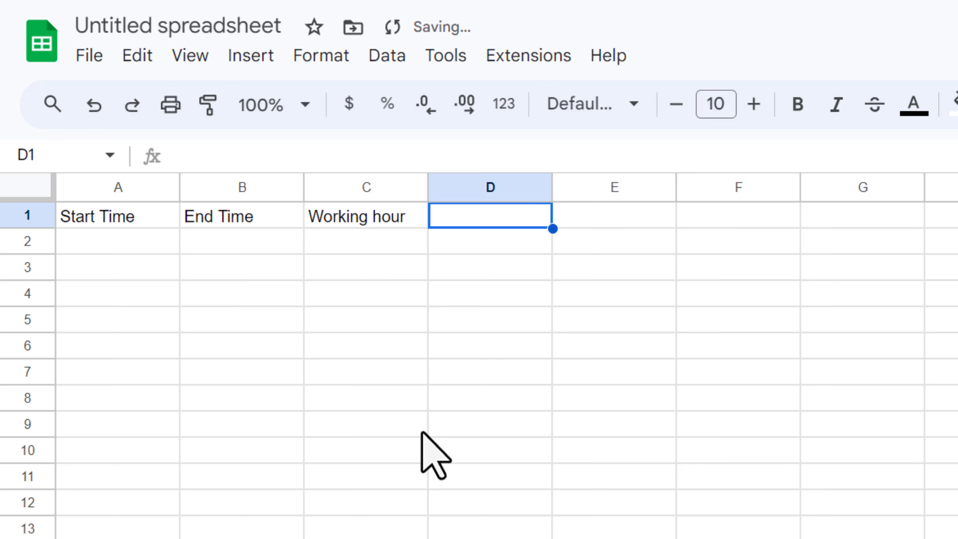
text(Shift)
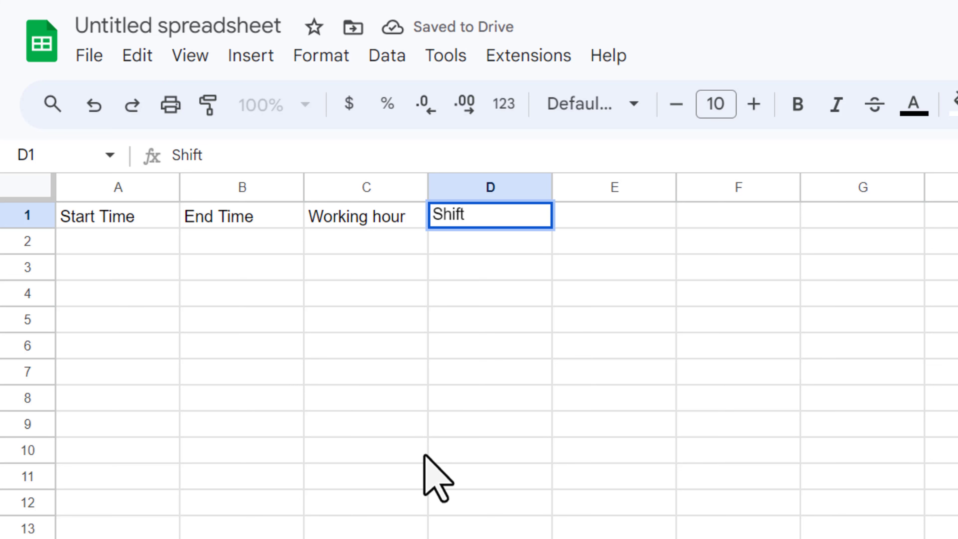
key(Return)
Enter start times 8:00 AM, 10:00 AM, 12:00 PM, 3:00 PM, then WO and L in A2:A7.
key(Up)
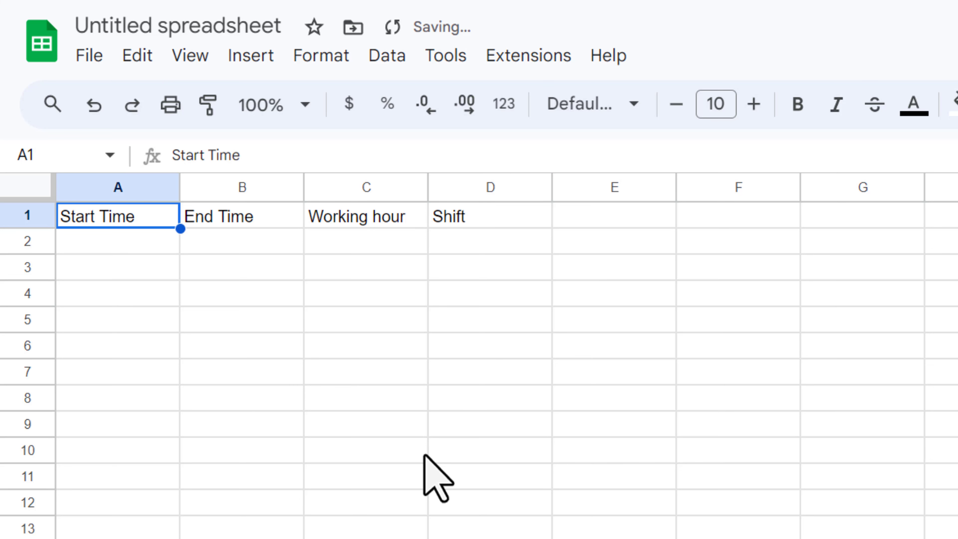
key(Down)
text(8)
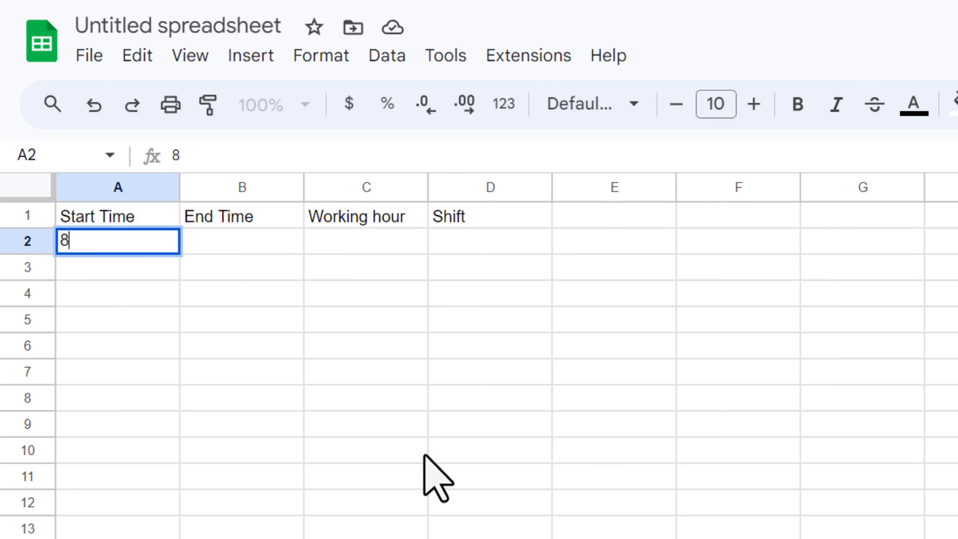
key(Return)
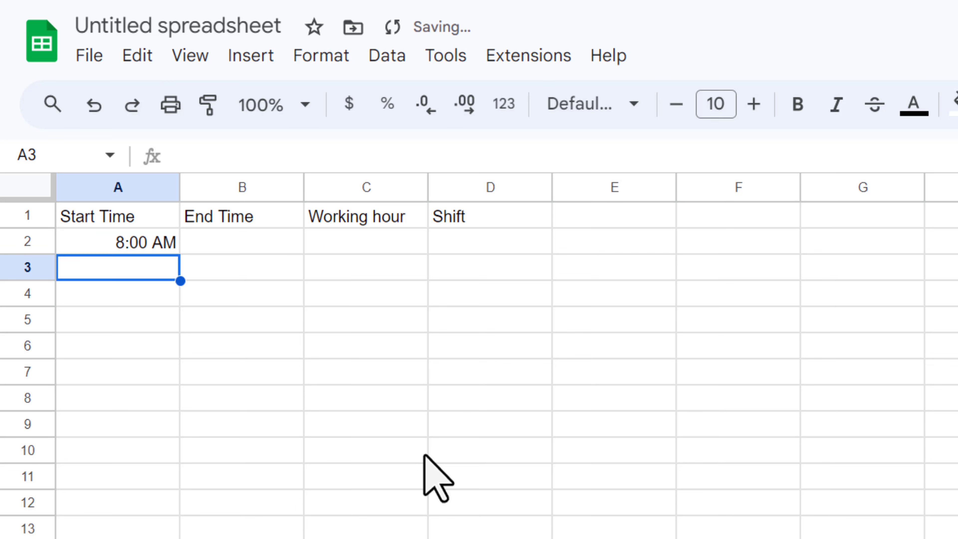
text(1)
text(AM)
key(Return)
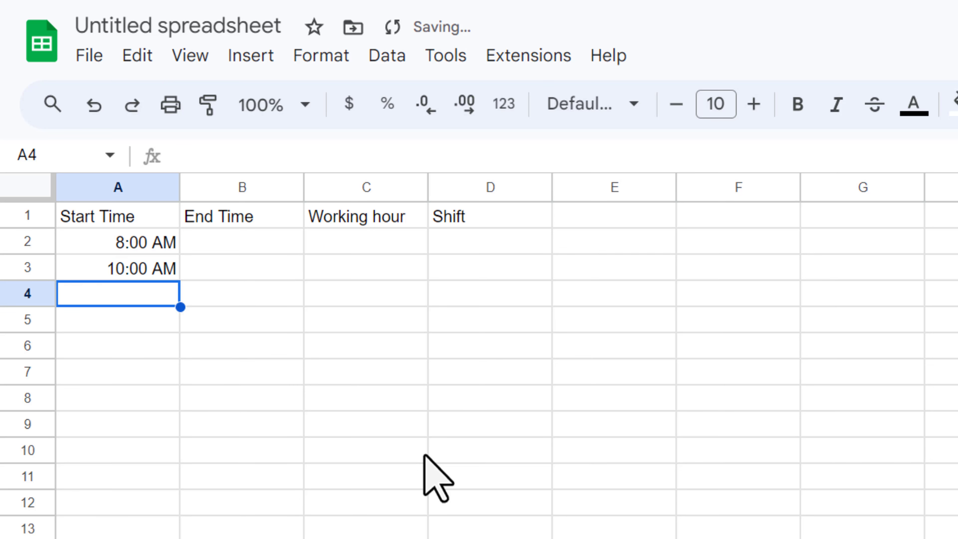
text(12)
key(BackSpace)
text(PM)
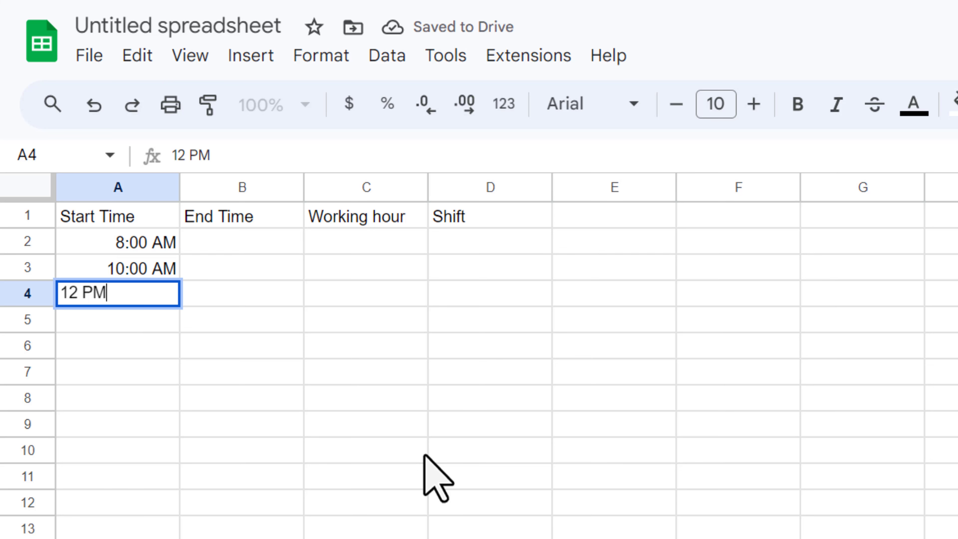
key(Return)
text(3:00)
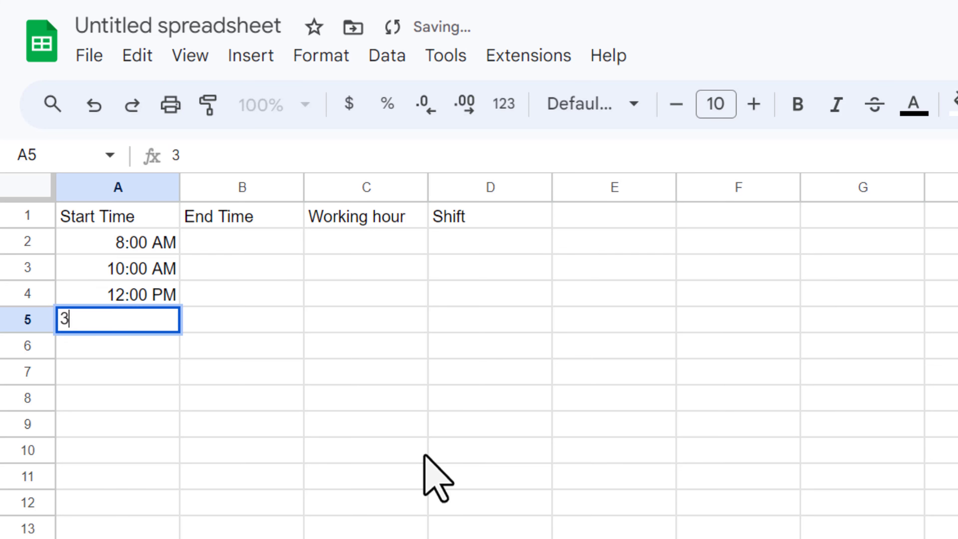
text( PM)
key(Return)
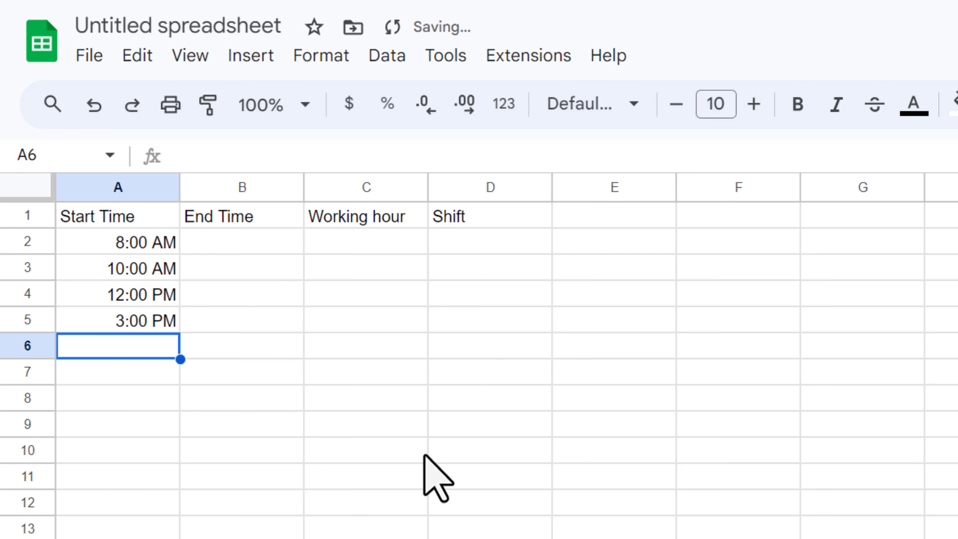
text(WO)
key(Return)
text(L)
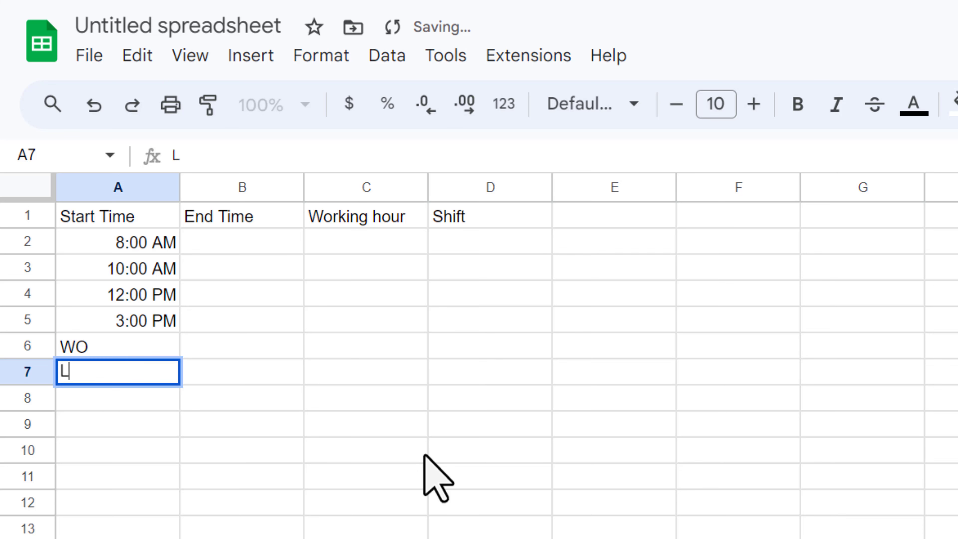
key(Return)
Put 9 working hours in C2 through C5.
key(Up)
key(Up)
key(ctrl+Up)
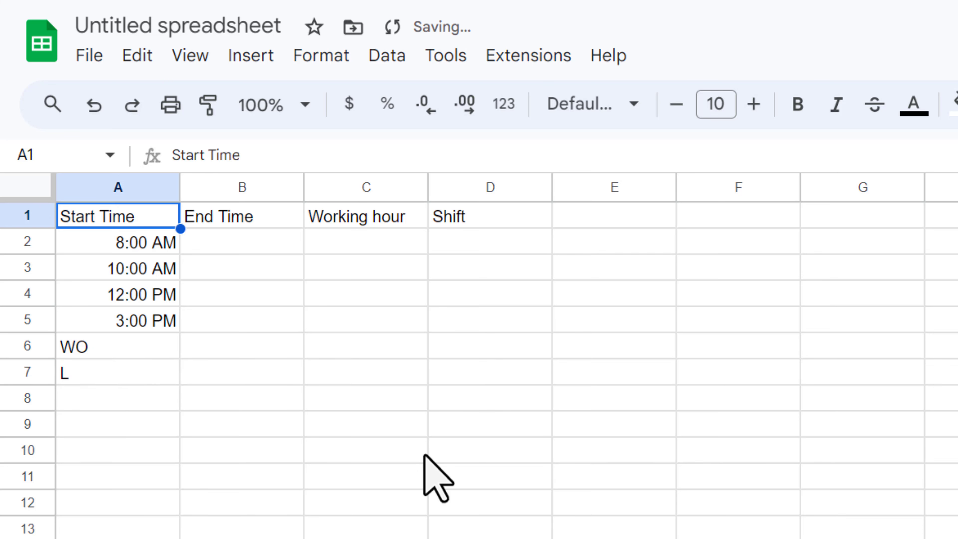
key(Down)
key(Right)
key(Right)
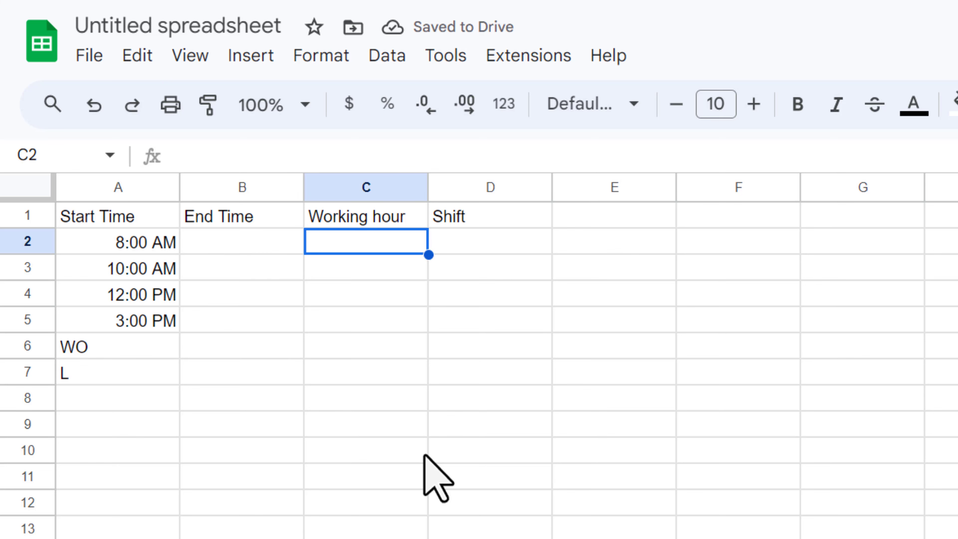
text(9)
key(Return)
key(Up)
key(shift+Down)
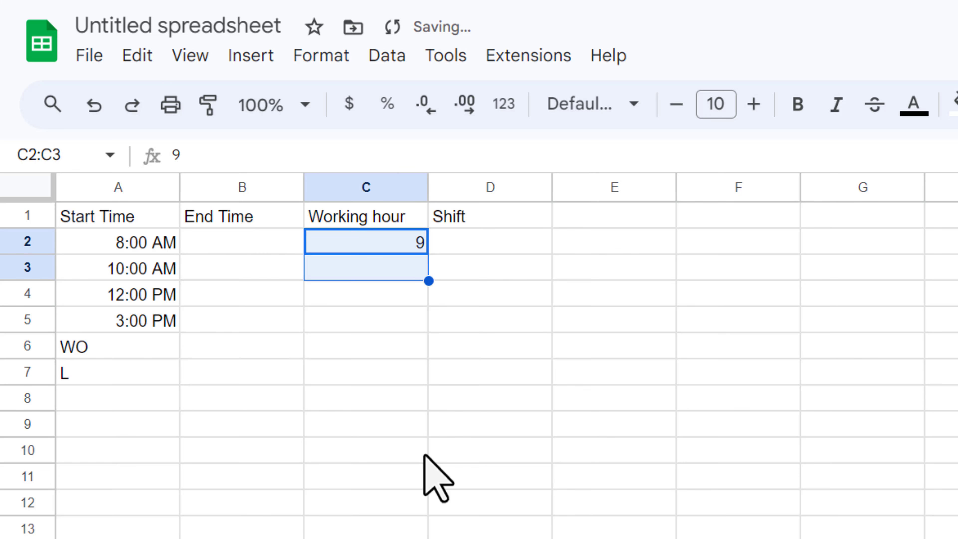
key(shift+Down)
key(shift+Down)
key(ctrl+Down)
key(Up)
key(Up)
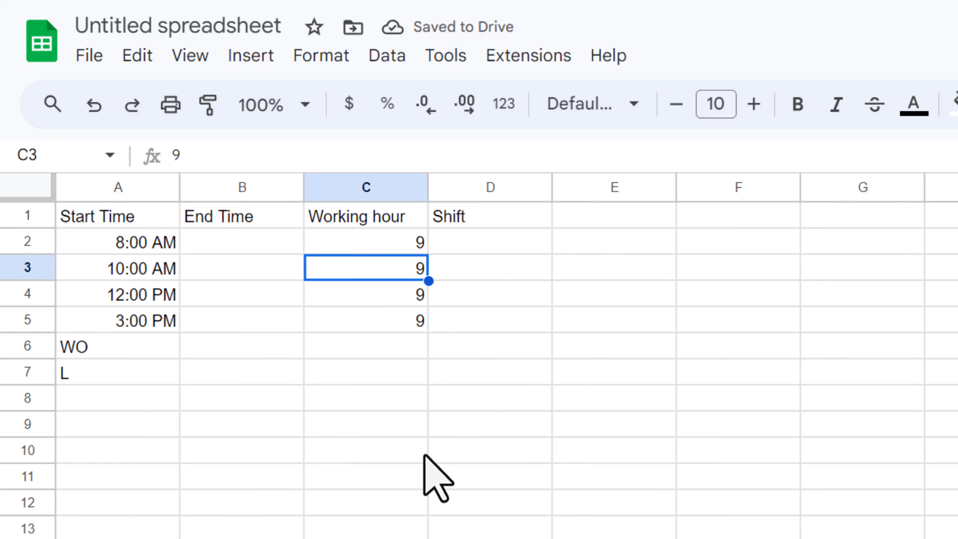
key(Up)
key(Down)
key(Down)
key(Down)
key(Up)
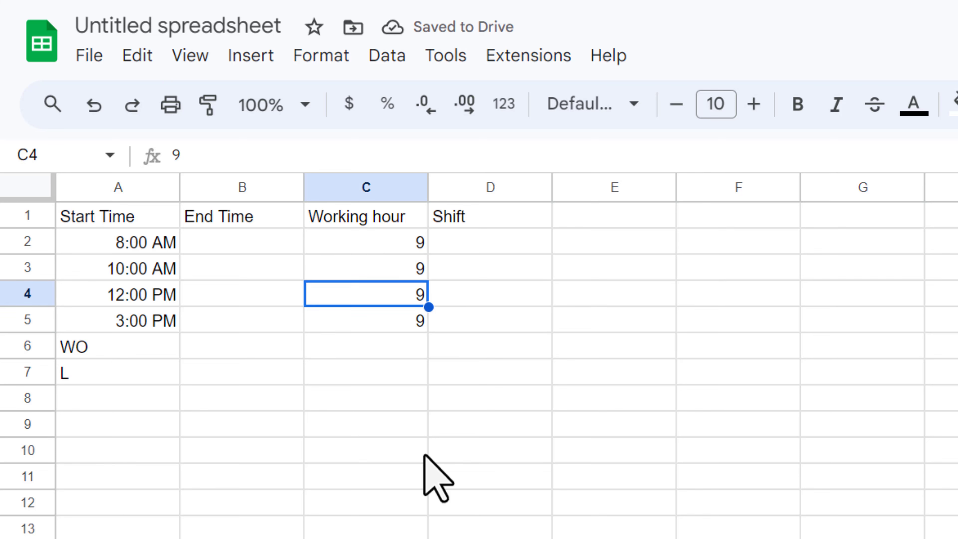
key(Up)
key(Up)
Calculate End Time with =A2+C2/24 in B2 and fill it down to B5.
key(Left)
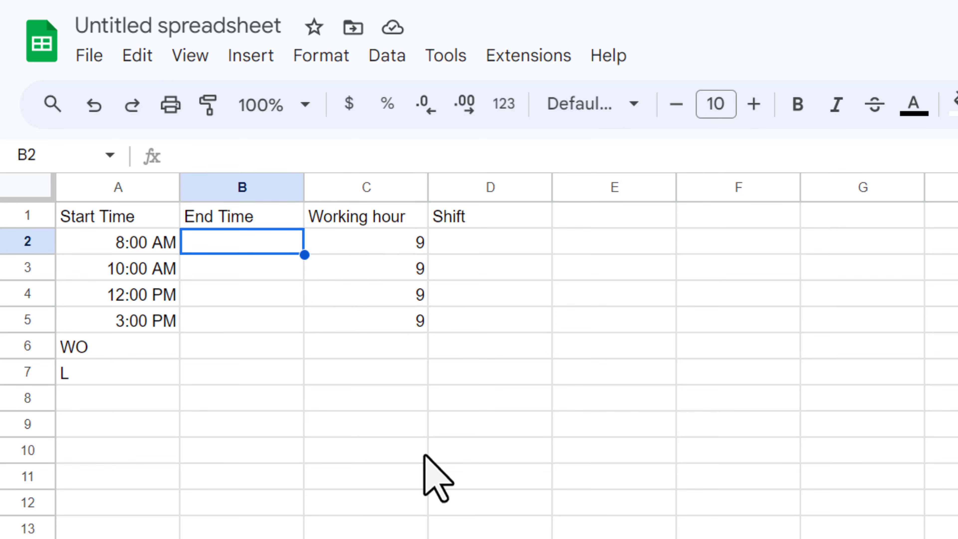
text(=)
key(Left)
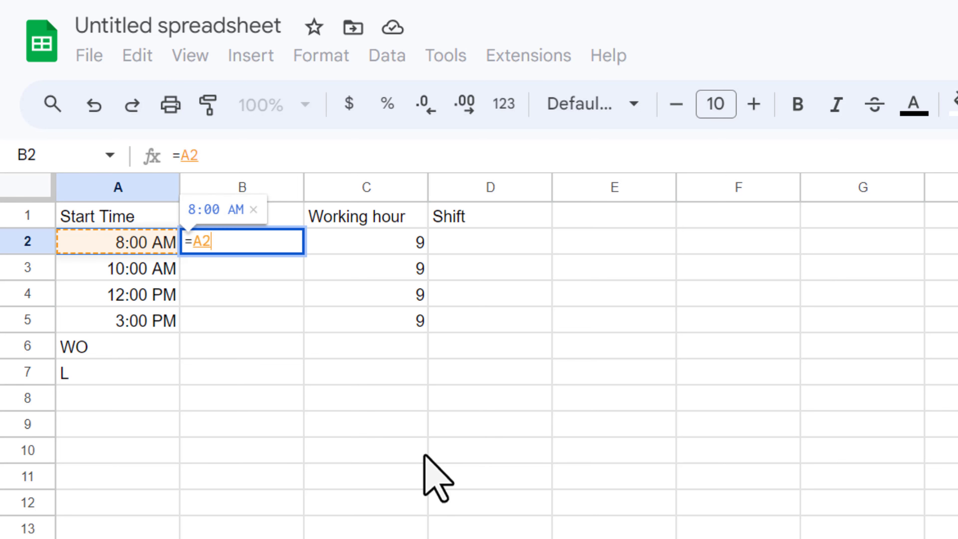
text(+)
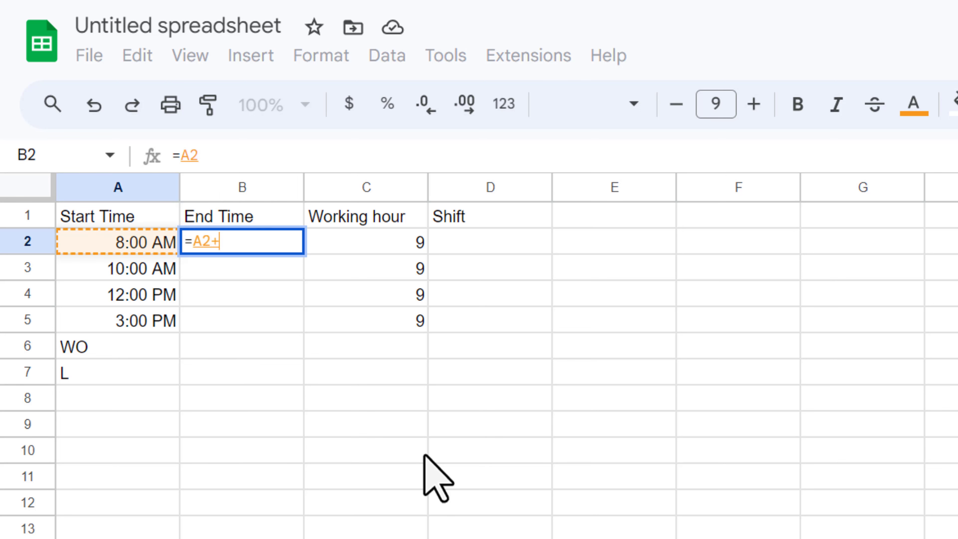
key(Right)
text(/)
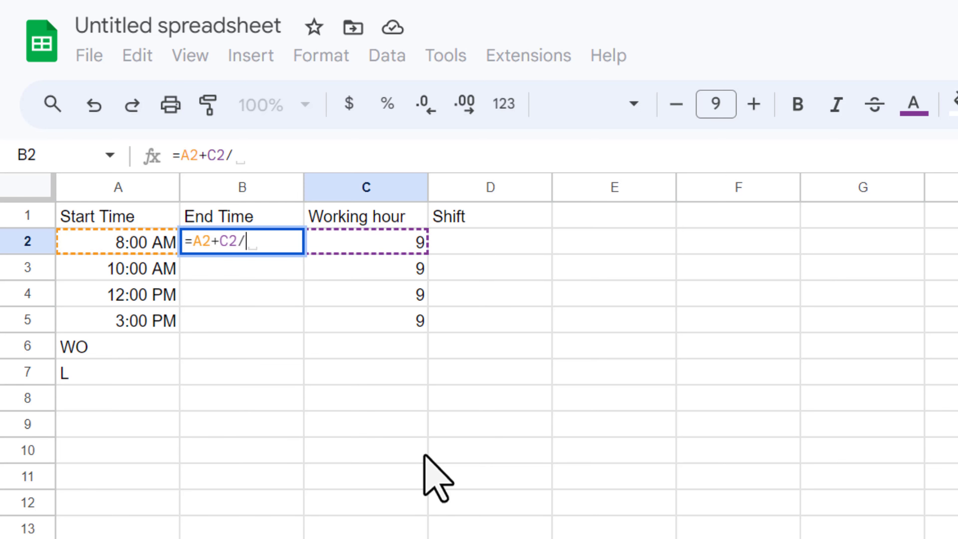
text(24)
key(Return)
key(Up)
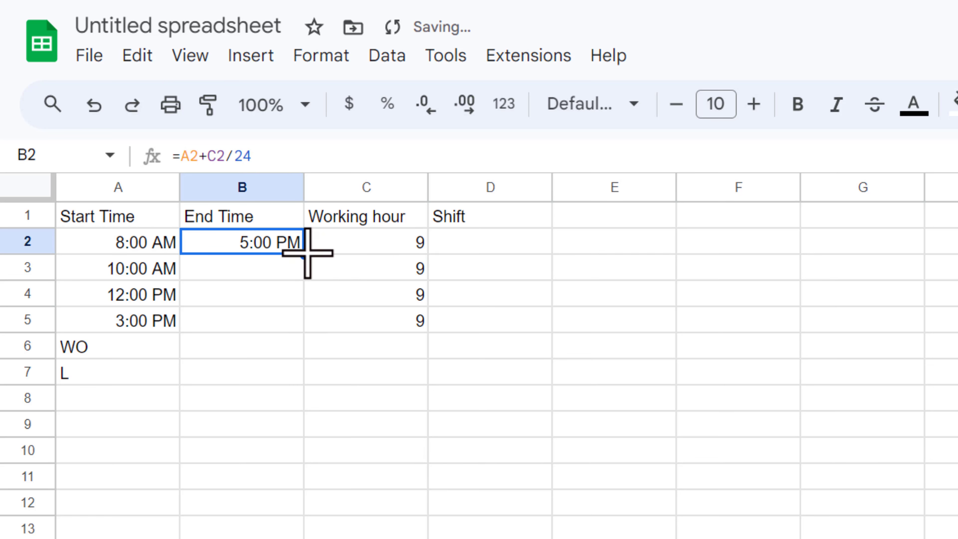
drag(304, 249, 315, 328)
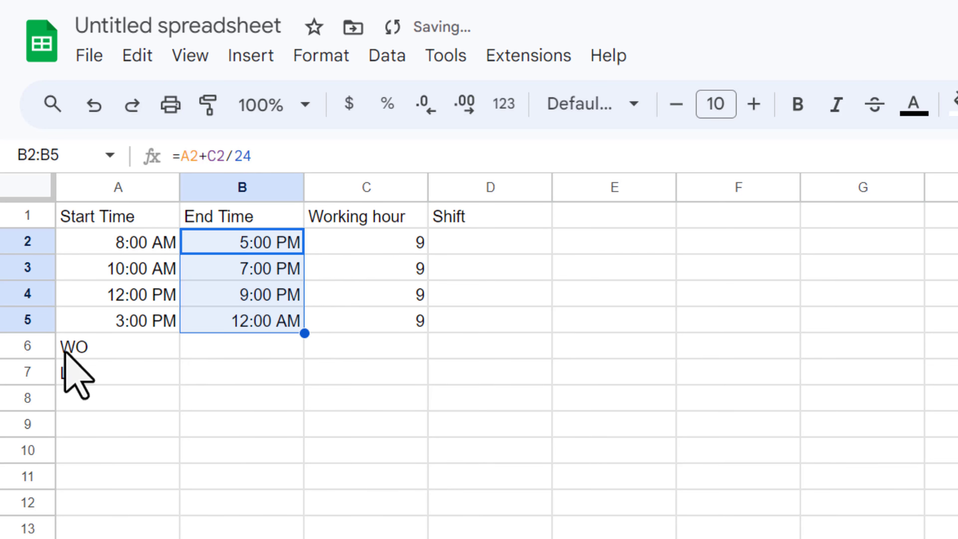
Copy WO and L across rows 6–7 to column D.
click(88, 349)
mouse_move(88, 349)
mouse_down()
mouse_move(137, 370)
mouse_move(549, 366)
mouse_up()
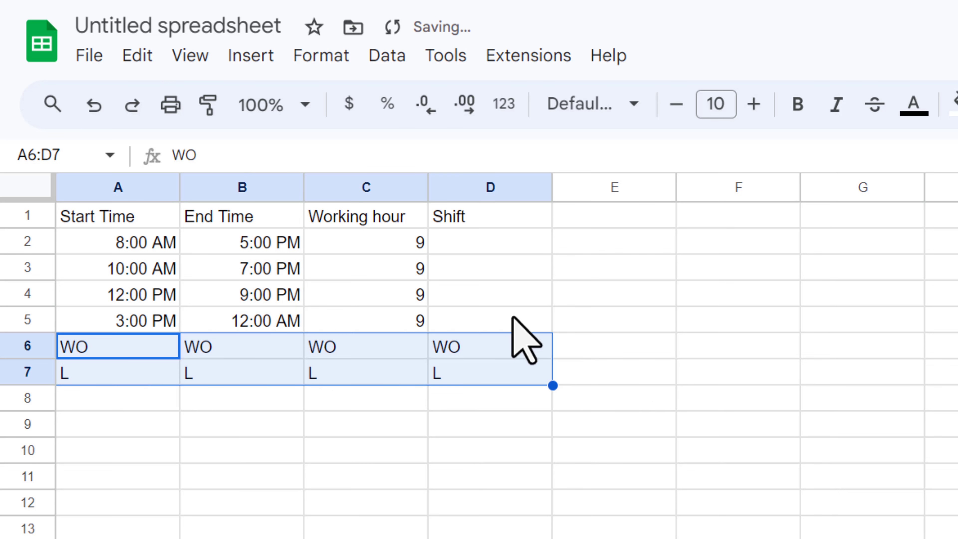
click(486, 244)
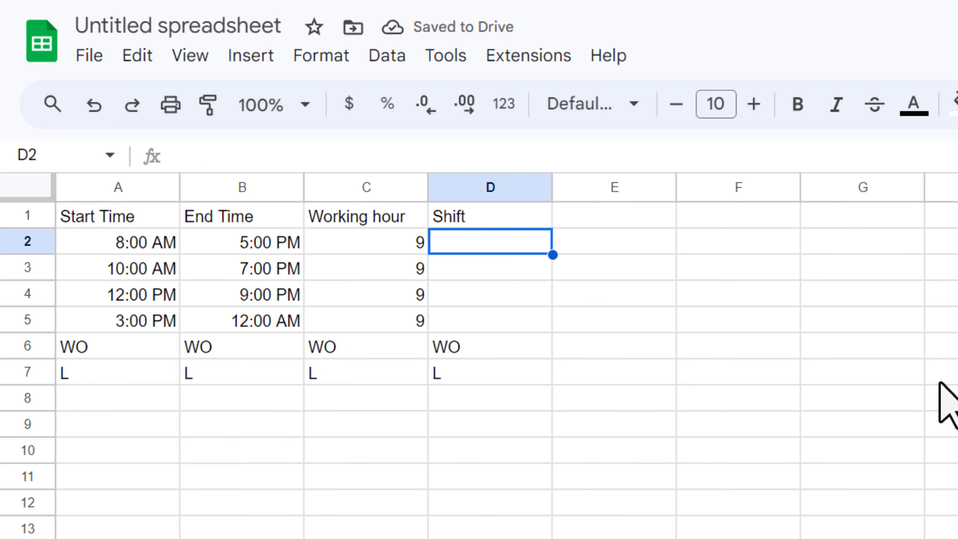
Enter =TEXT(A2,"HH:MM")&" - "&TEXT(B2,"HH:MM") in D2 to show 08:00 - 17:00.
text(=)
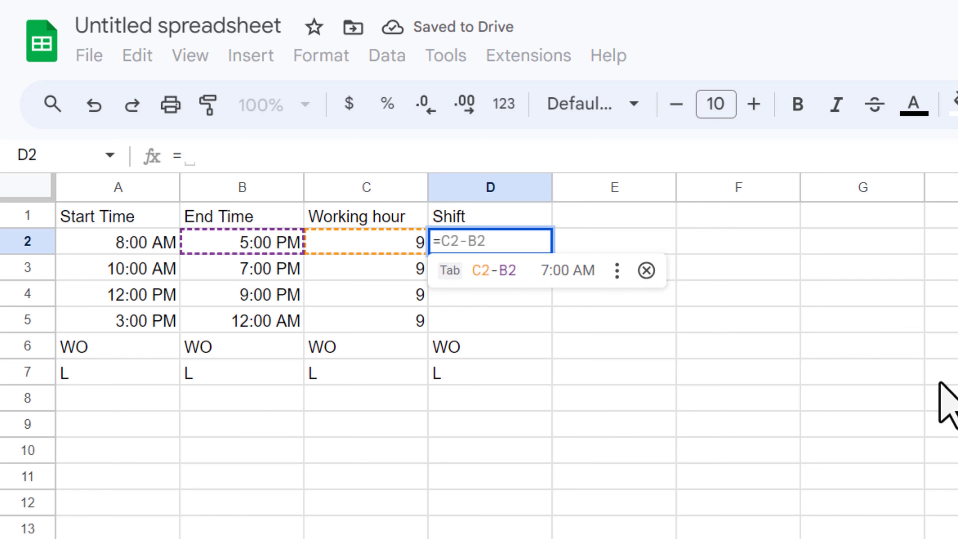
text(tex)
key(Tab)
key(Left)
key(Left)
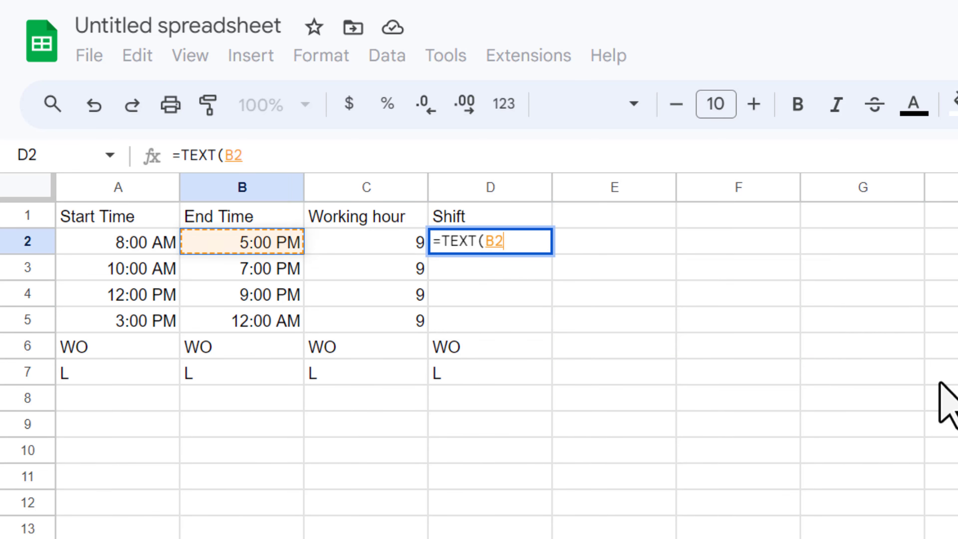
key(Left)
text(,)
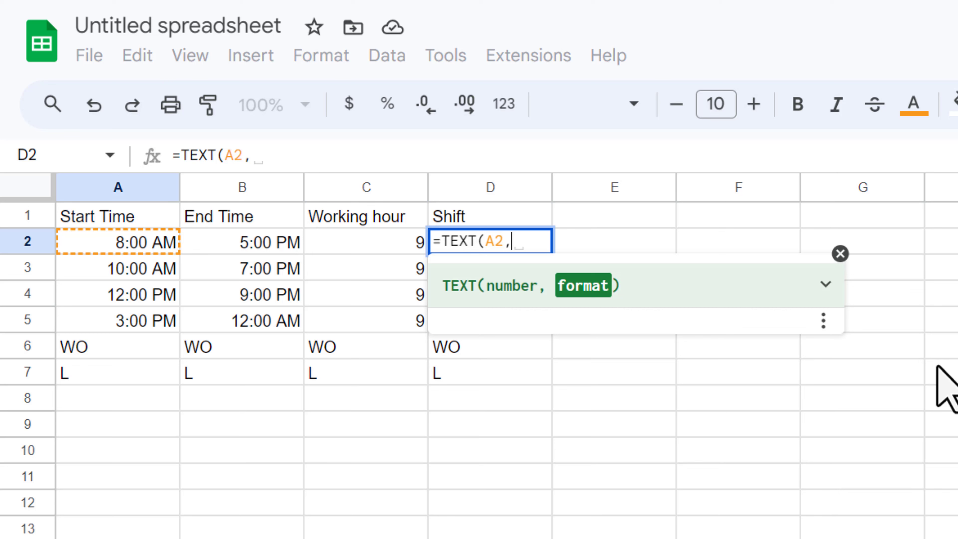
text("HH)
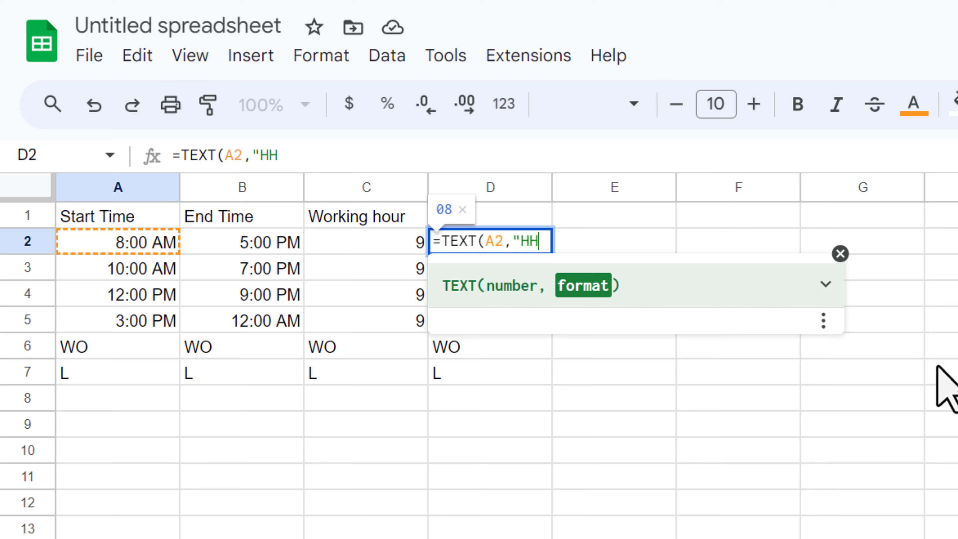
text(:MM)
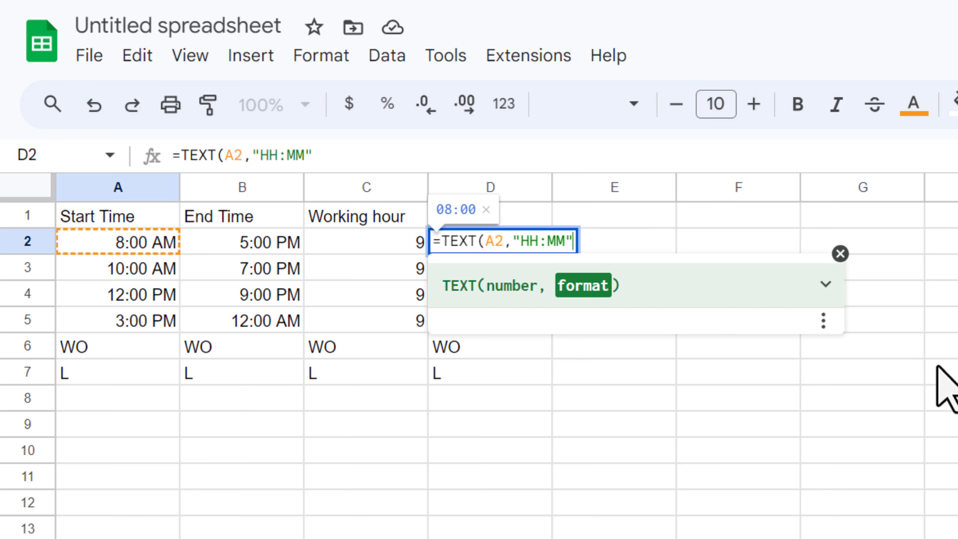
text()&)
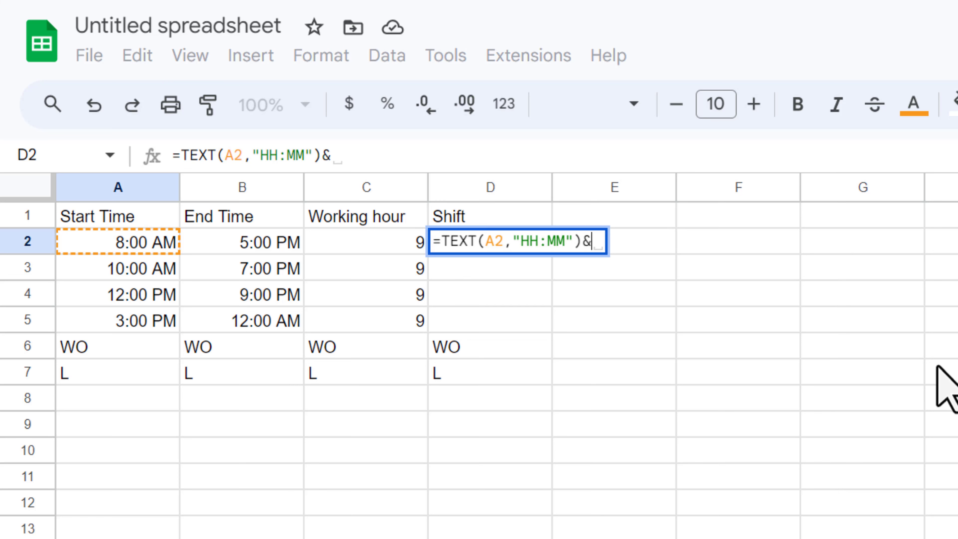
text(")
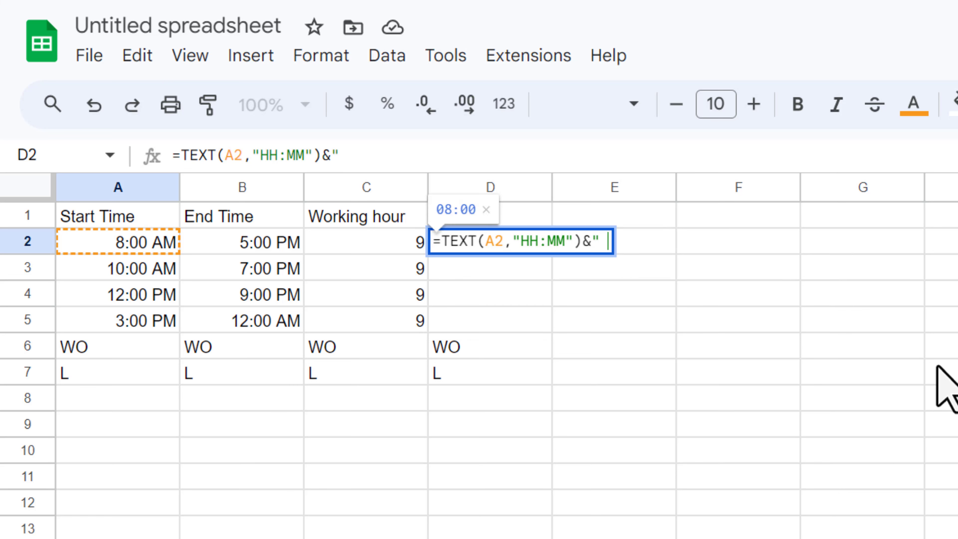
text( -)
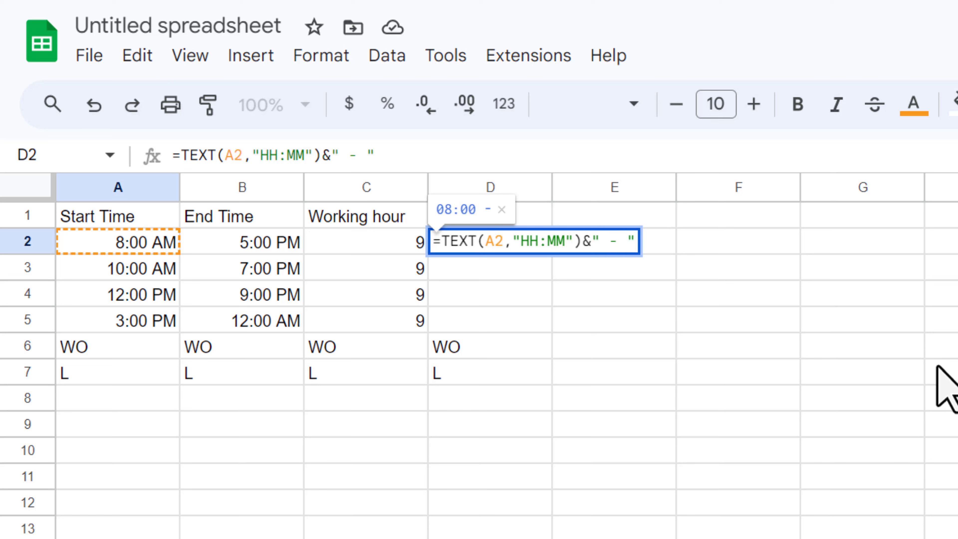
text(&te)
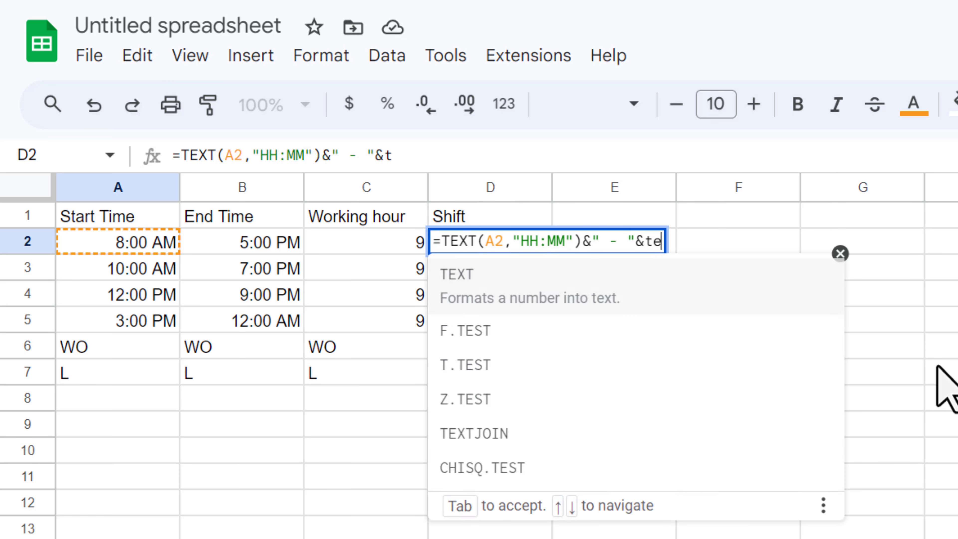
text(x)
key(Tab)
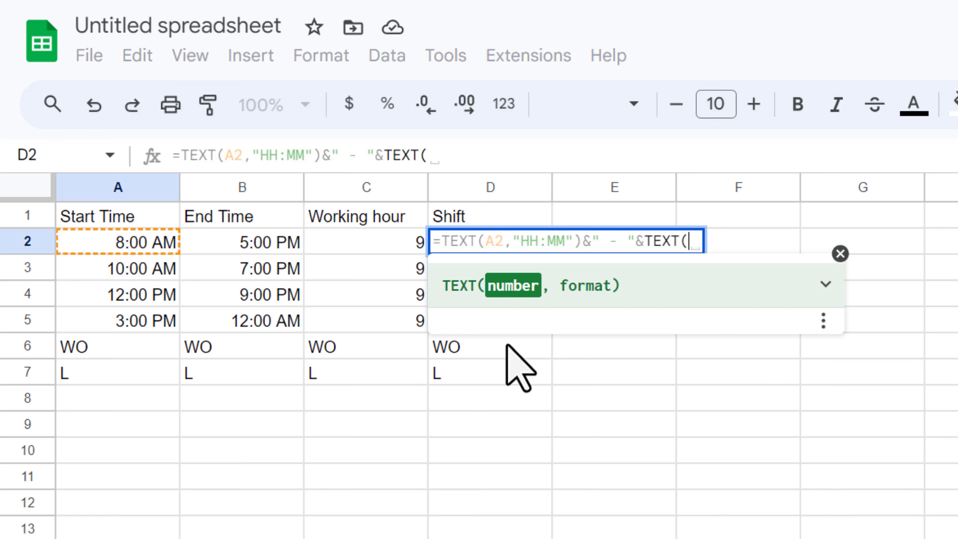
click(257, 246)
text(,)
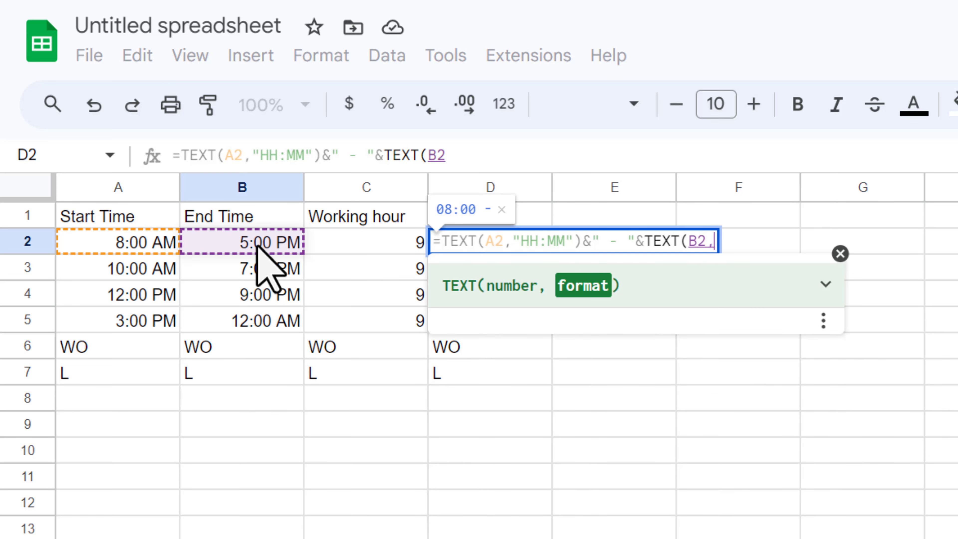
text("HH:)
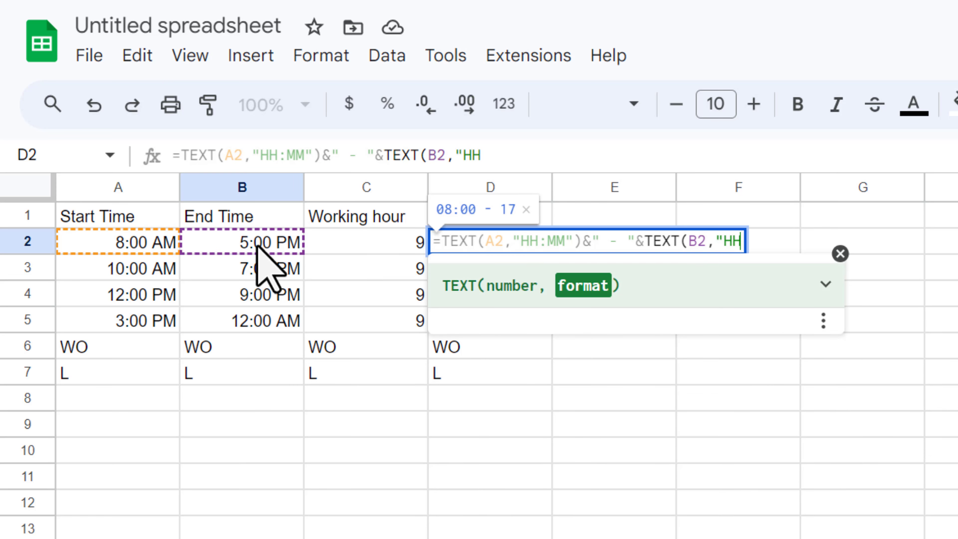
text(MM)
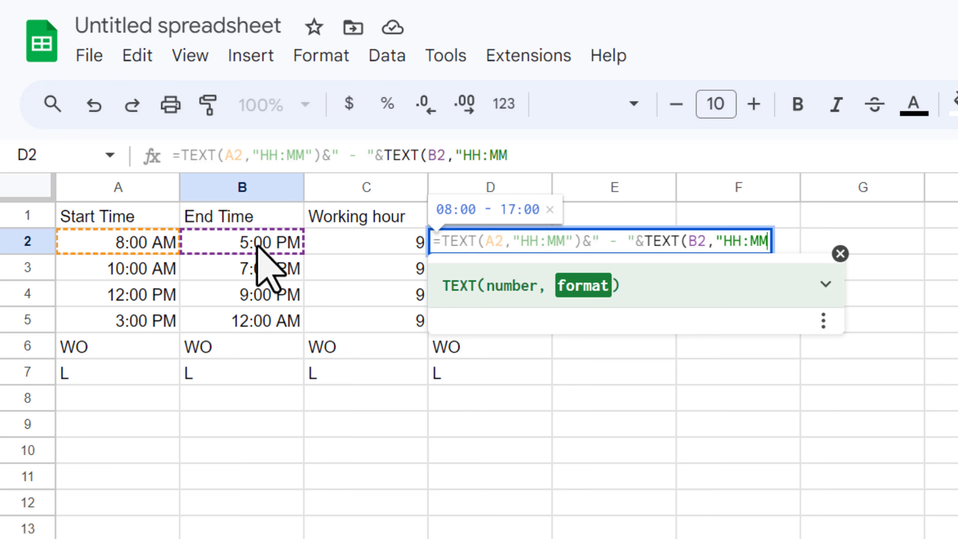
text("))
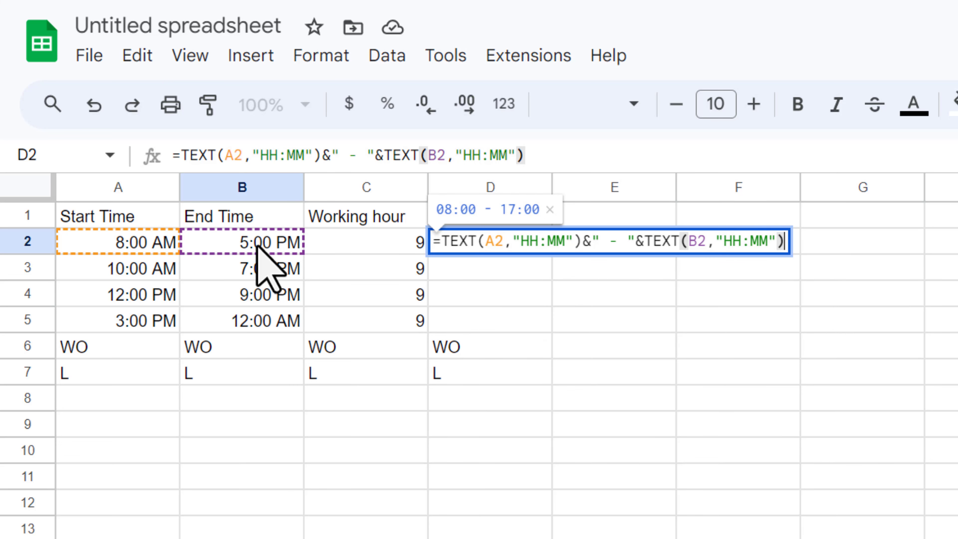
key(Return)
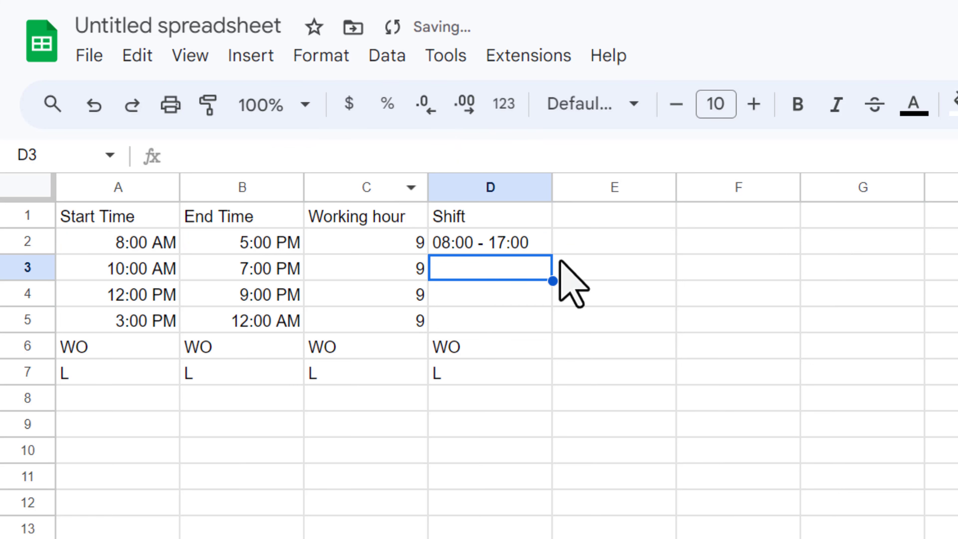
Fill the D2 shift label formula down to D5.
click(533, 244)
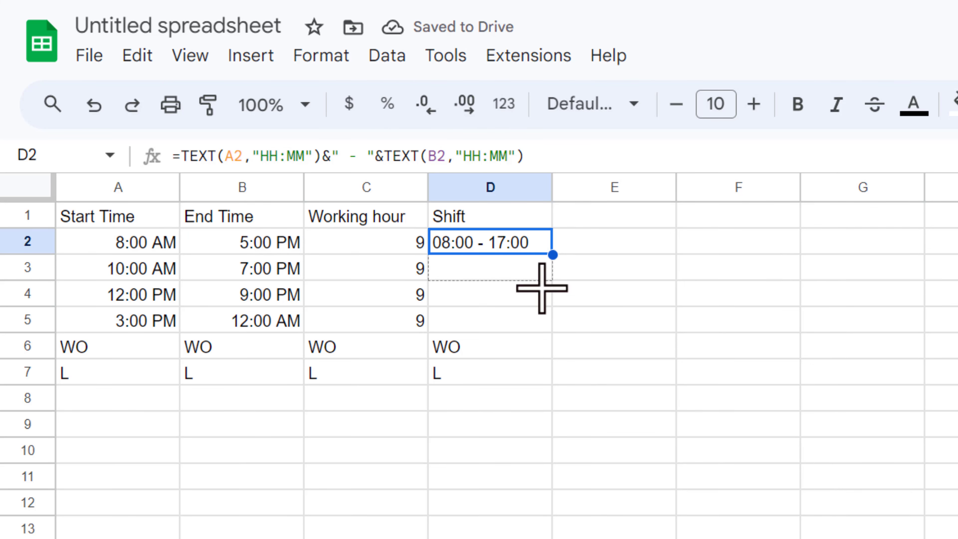
drag(553, 255, 543, 323)
click(493, 249)
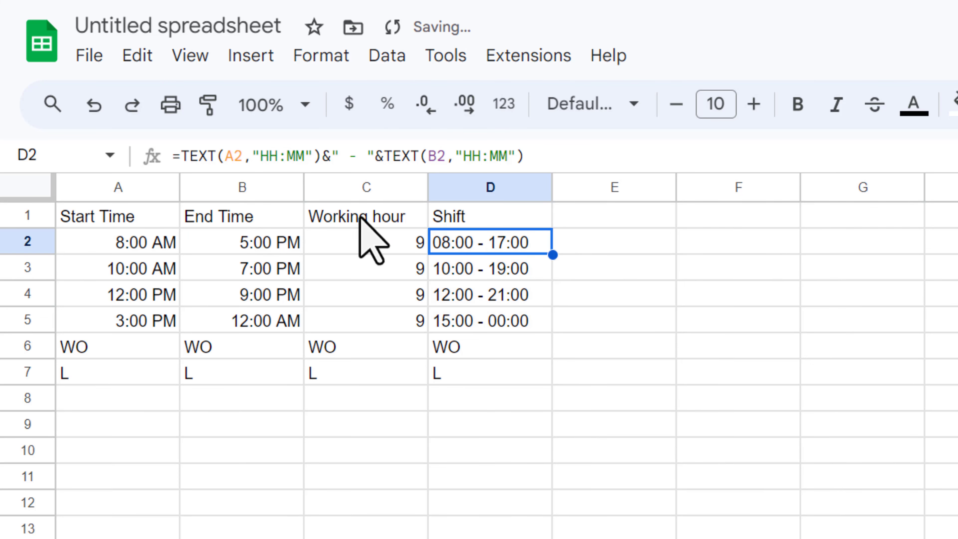
click(133, 215)
Centre the table A1:D7 horizontally and vertically.
key(ctrl+a)
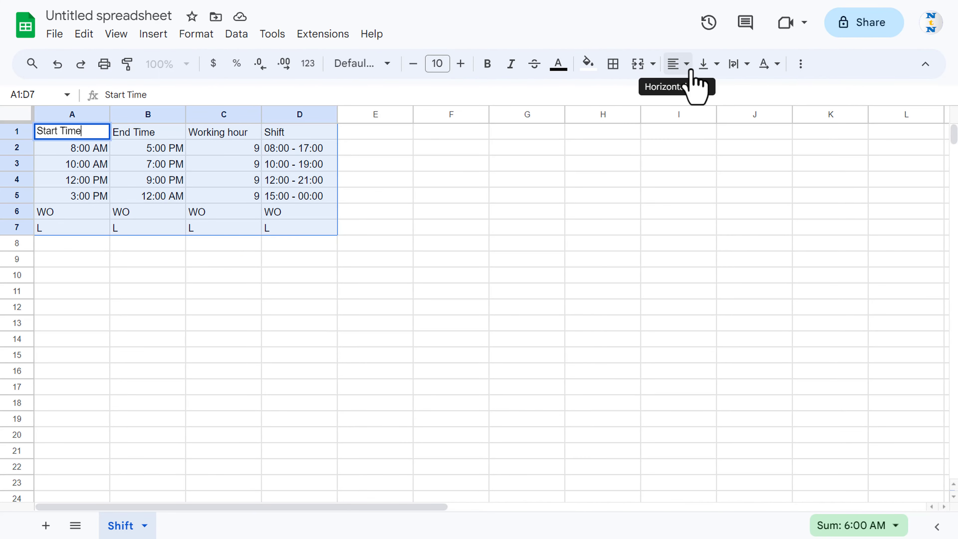
click(691, 70)
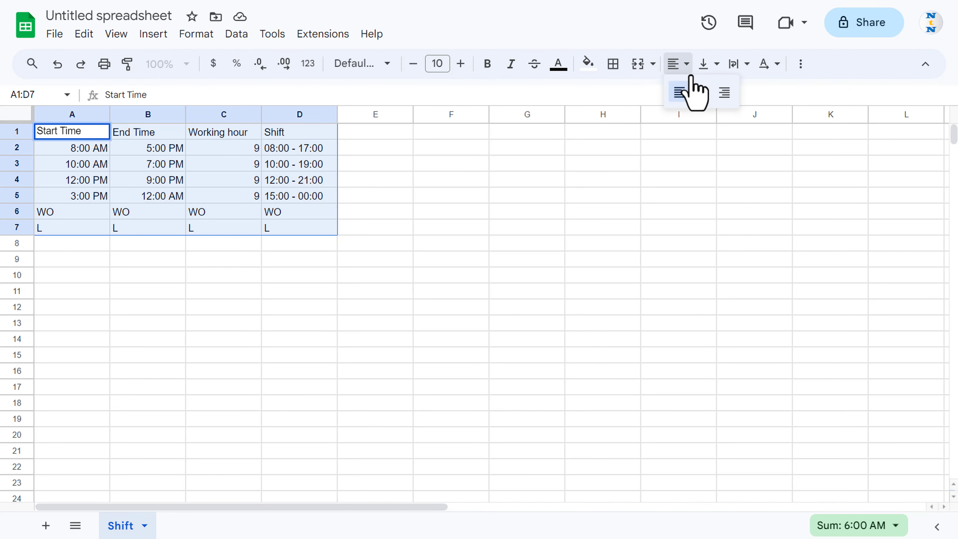
click(702, 92)
click(713, 66)
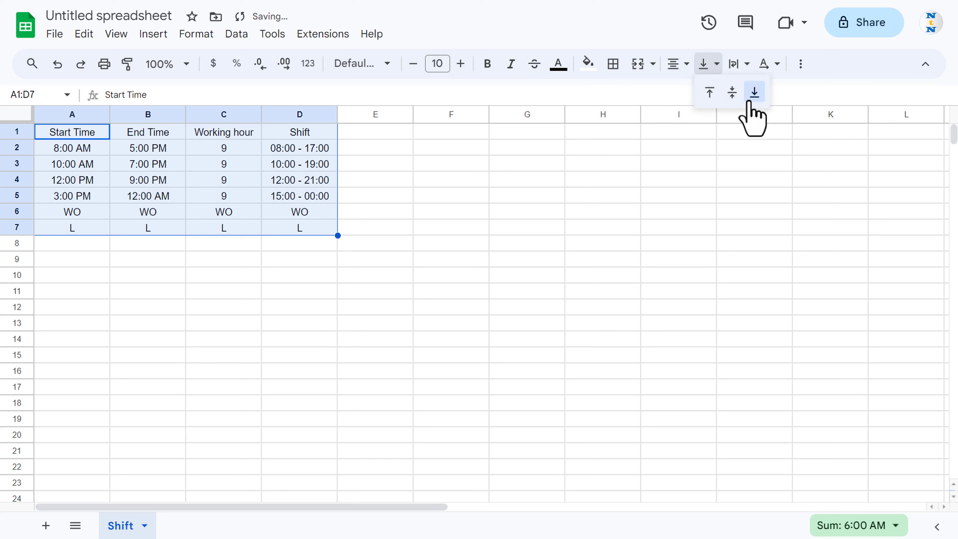
click(733, 92)
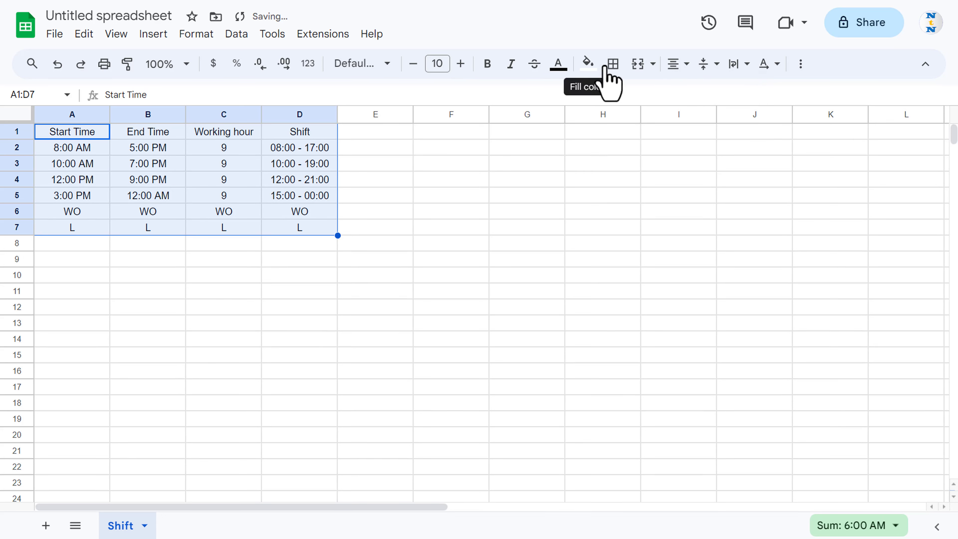
Apply green borders to every cell of the table.
click(613, 65)
click(756, 97)
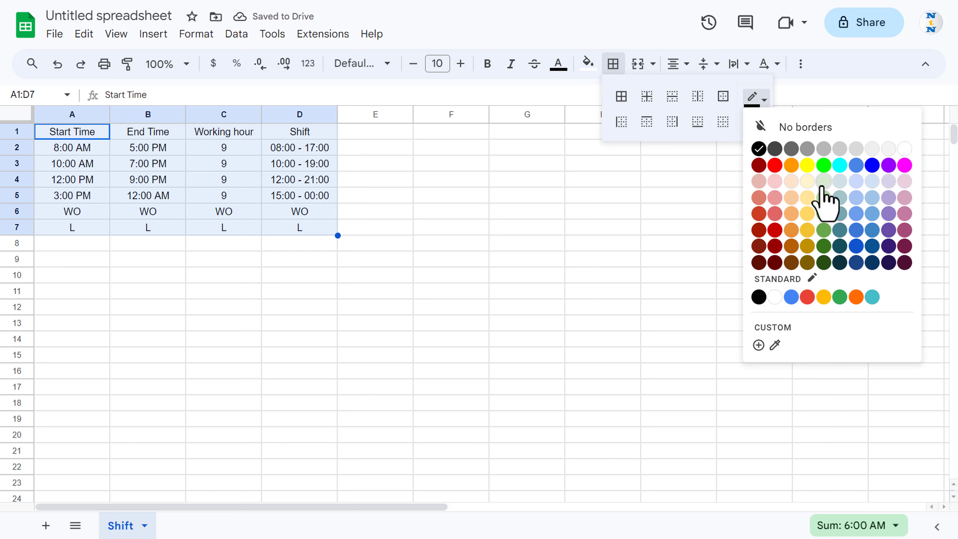
click(824, 197)
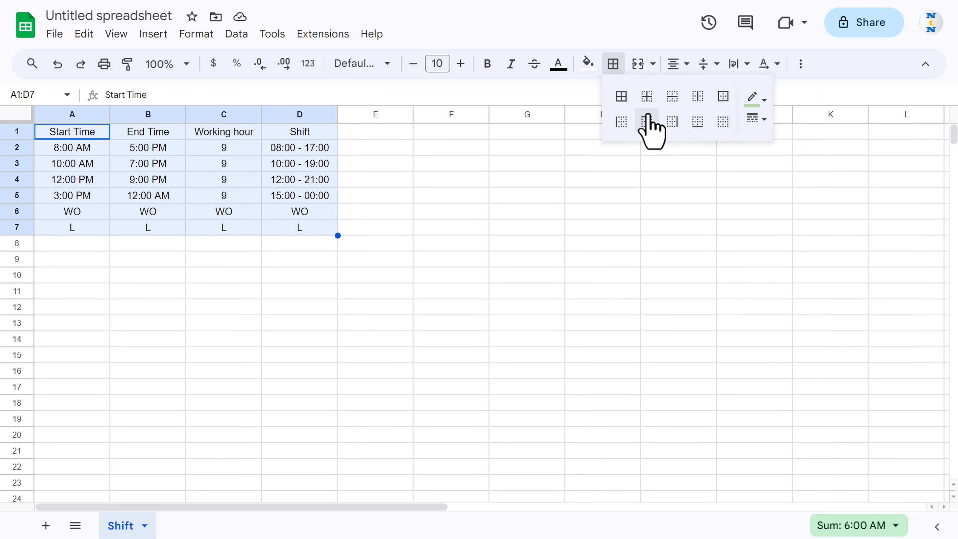
click(623, 97)
Give header row A1:D1 a green fill with bold white text.
click(63, 131)
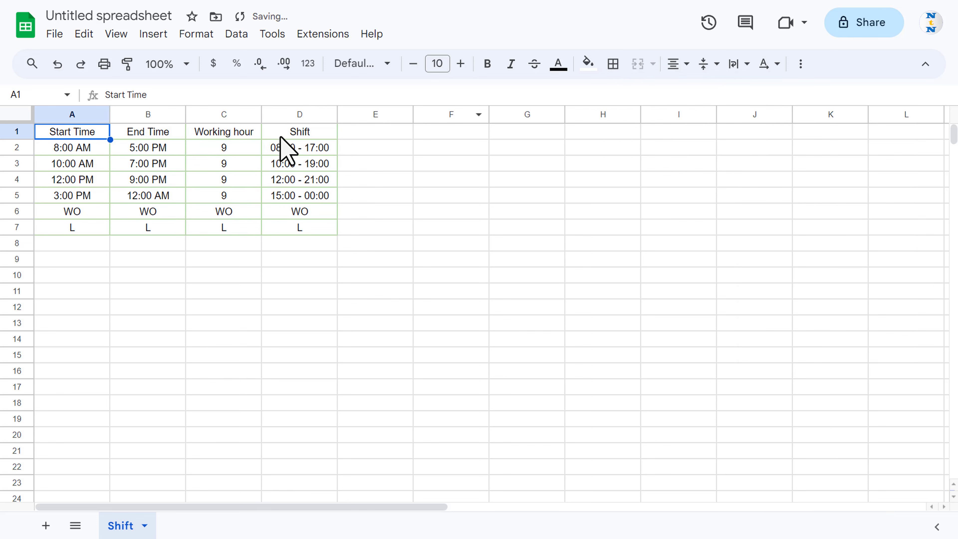
shift+click(286, 134)
click(588, 63)
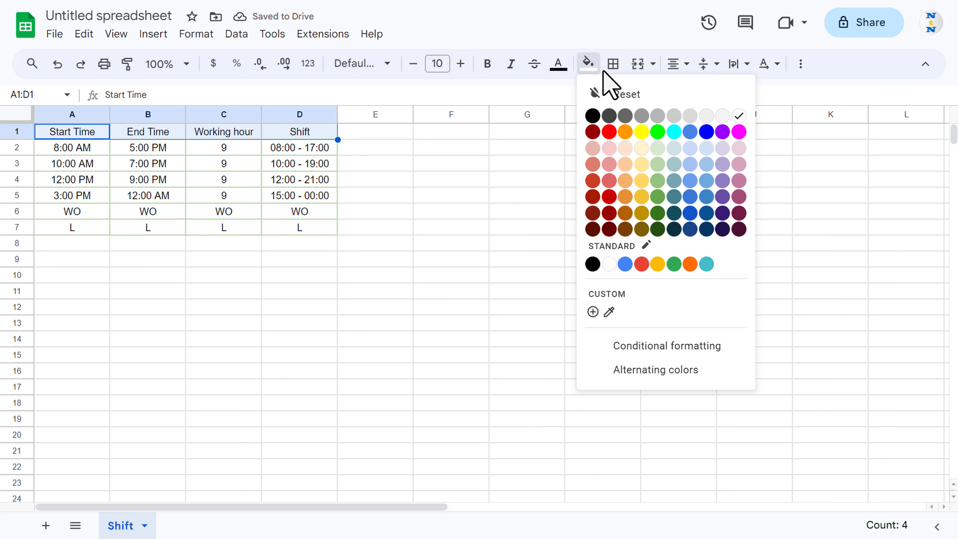
click(656, 182)
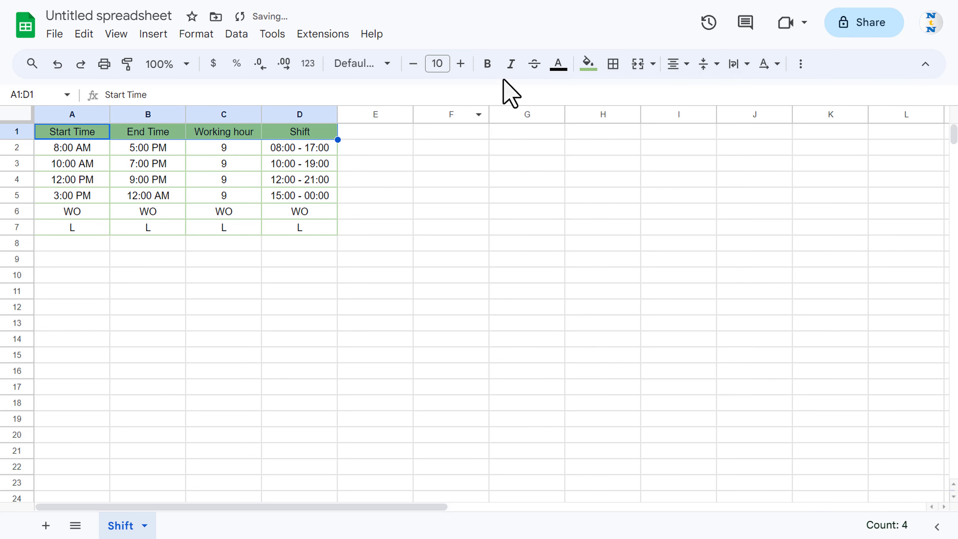
click(558, 64)
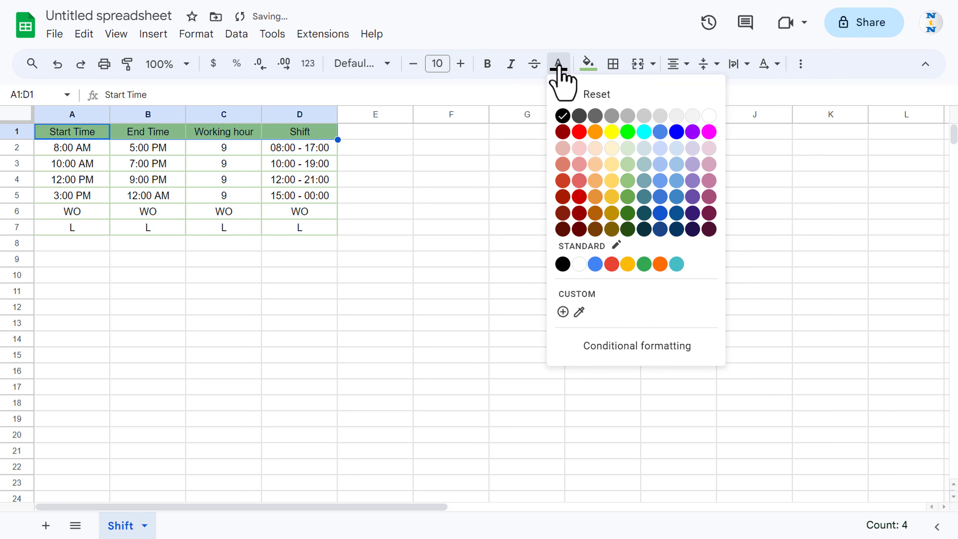
click(708, 117)
key(ctrl+b)
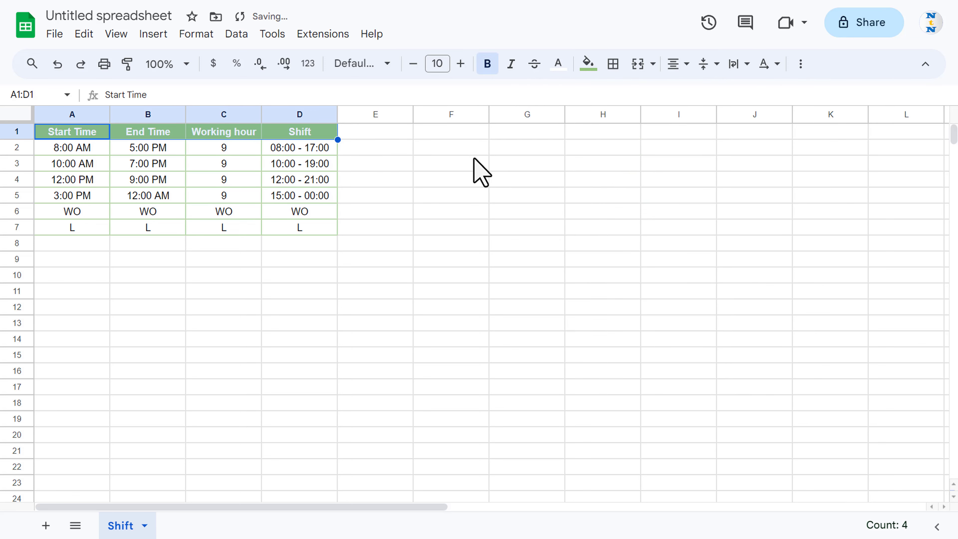
click(276, 176)
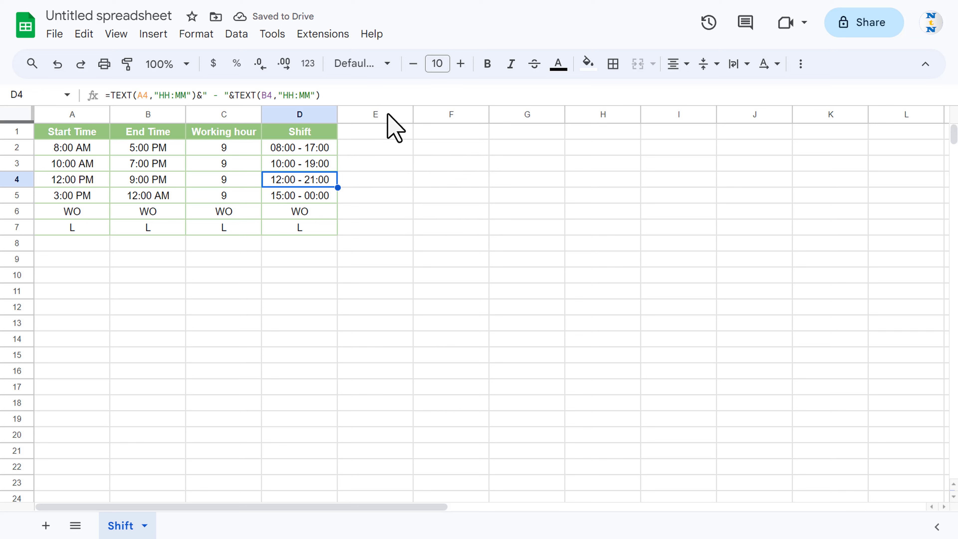
Hide the gridlines and add a new blank sheet.
click(120, 36)
mouse_move(141, 60)
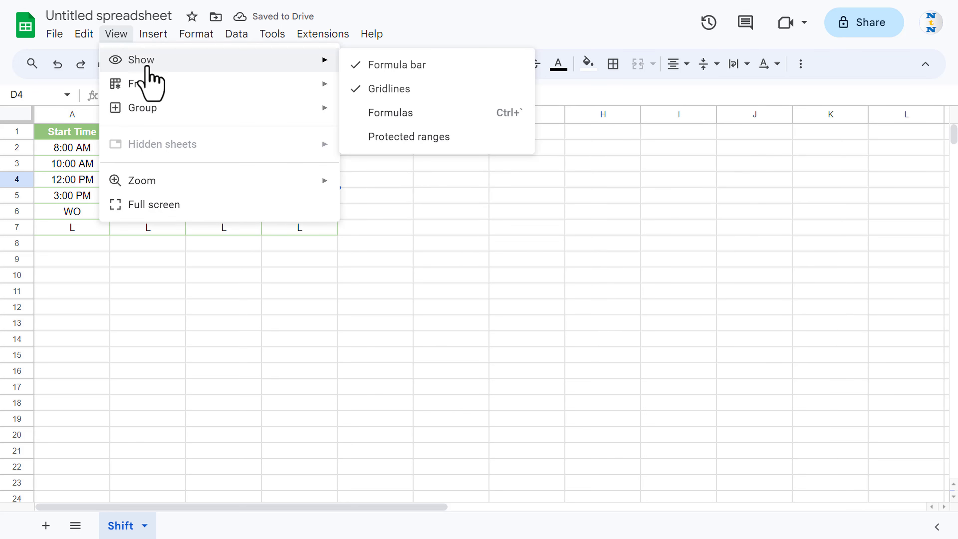
click(398, 90)
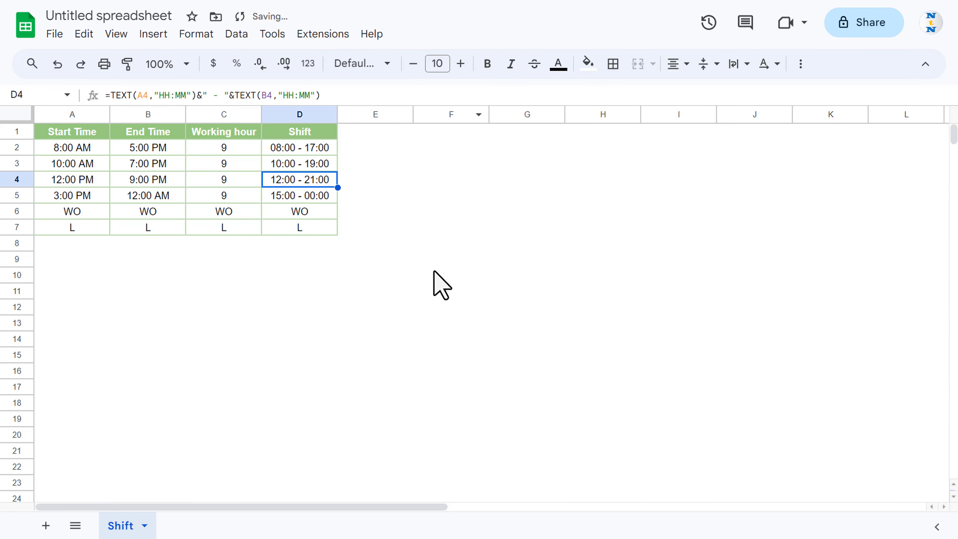
click(435, 274)
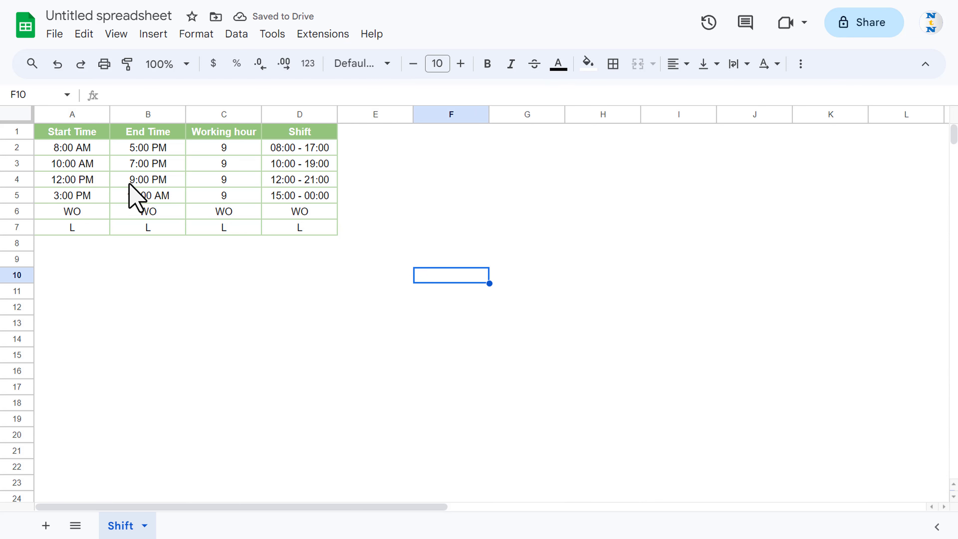
click(45, 526)
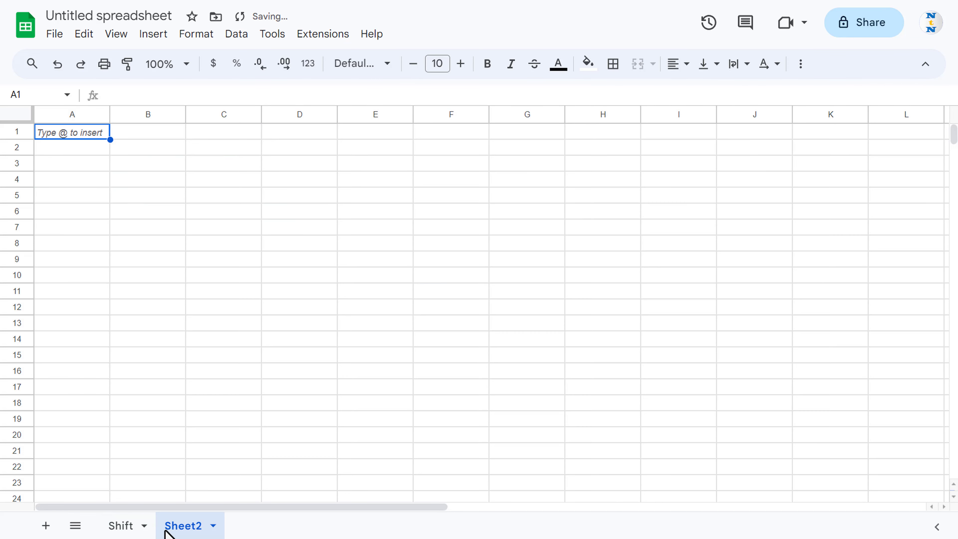
Rename the new sheet to Roster and make column A very narrow.
double_click(187, 527)
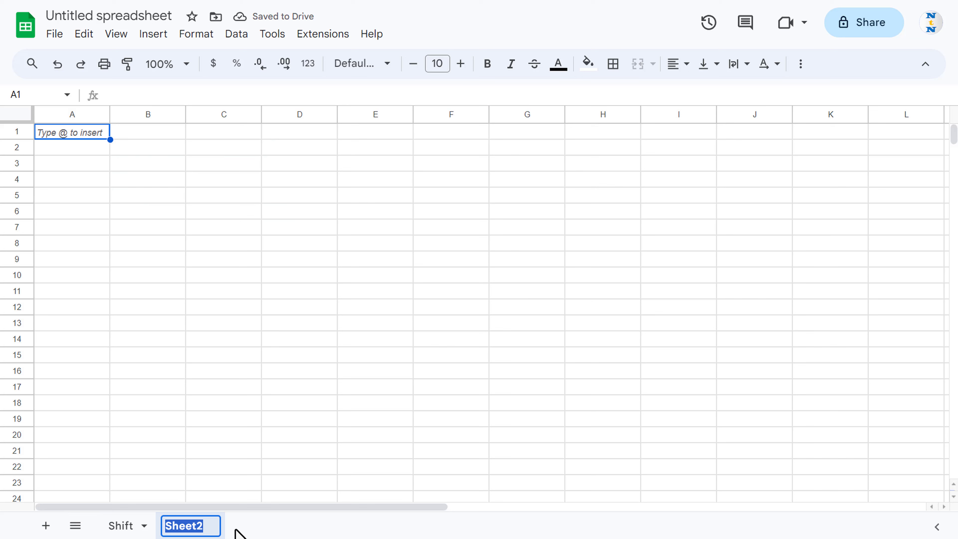
text(Roster)
key(Return)
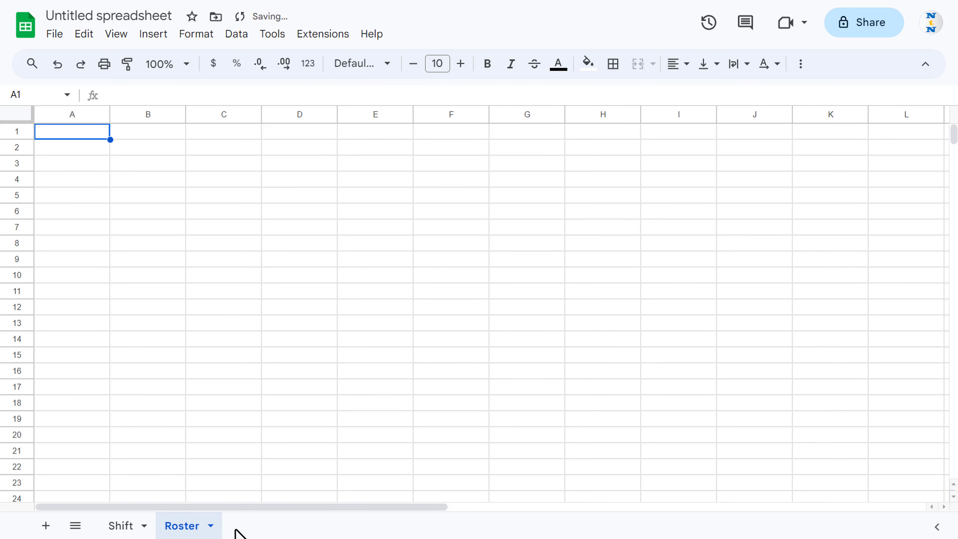
drag(109, 114, 45, 114)
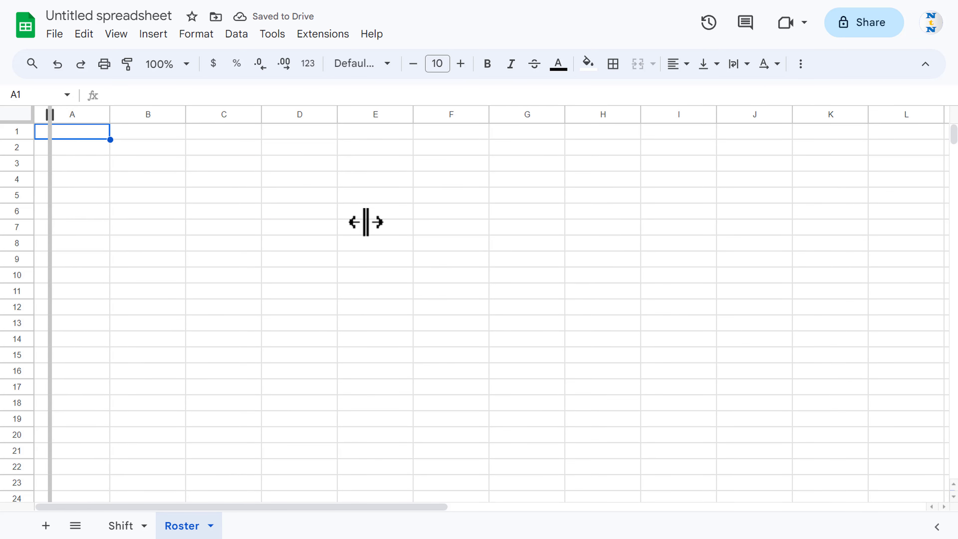
Enter the Date/ Emp Name header in B3.
key(Right)
key(Down)
key(Down)
text(D)
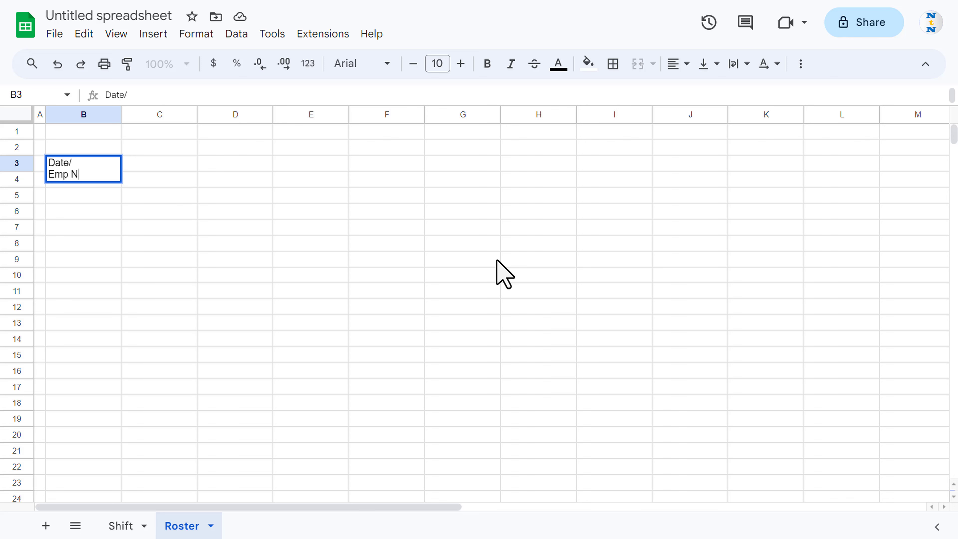
key(Return)
key(Up)
Enter 12/25/2023 in C3, =C3+1 in D3, and fill the dates across to J3.
key(Right)
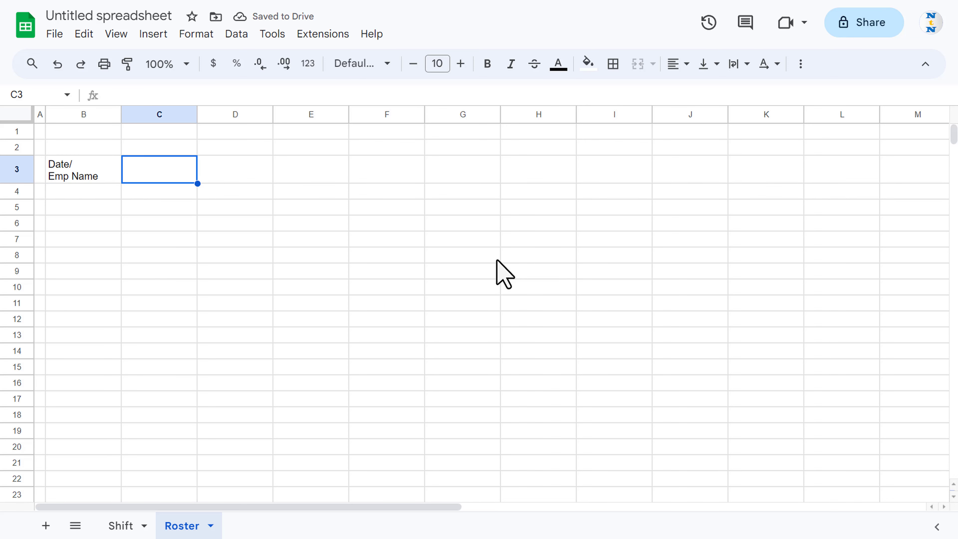
text(25dec)
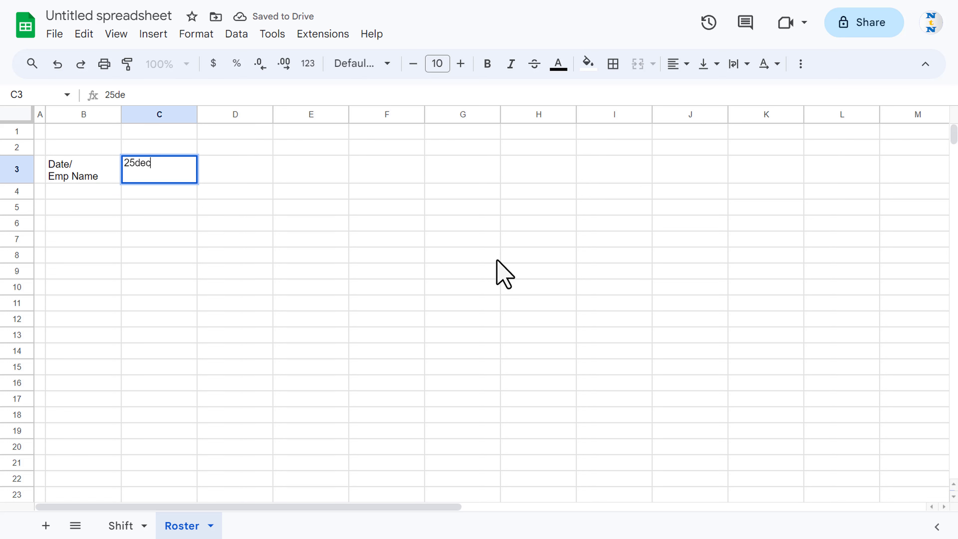
key(ctrl+Return)
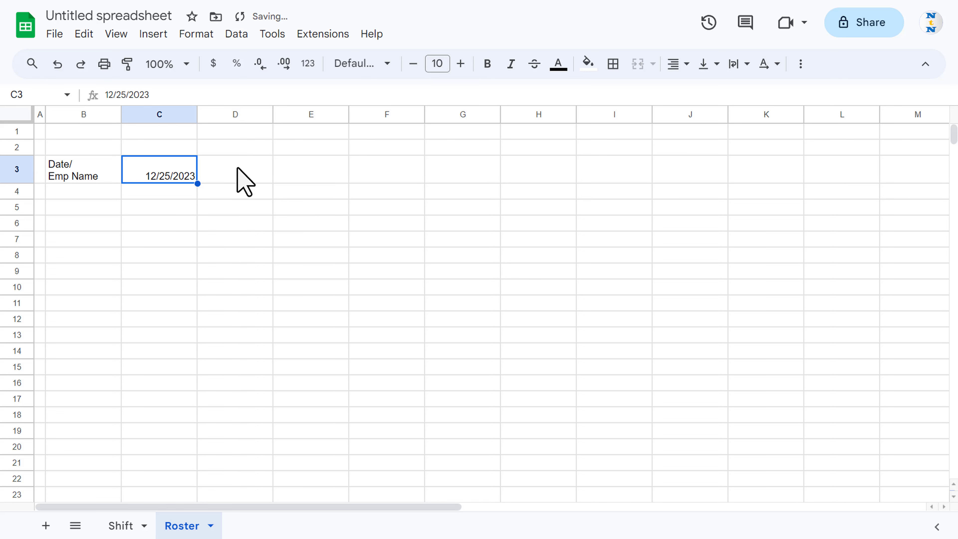
click(265, 164)
text(=)
key(Left)
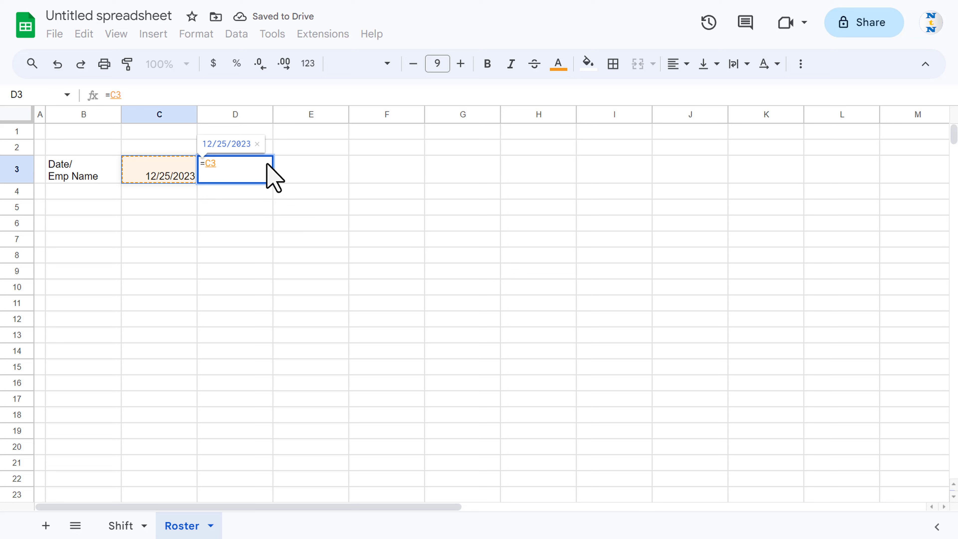
text(+1)
key(ctrl+Return)
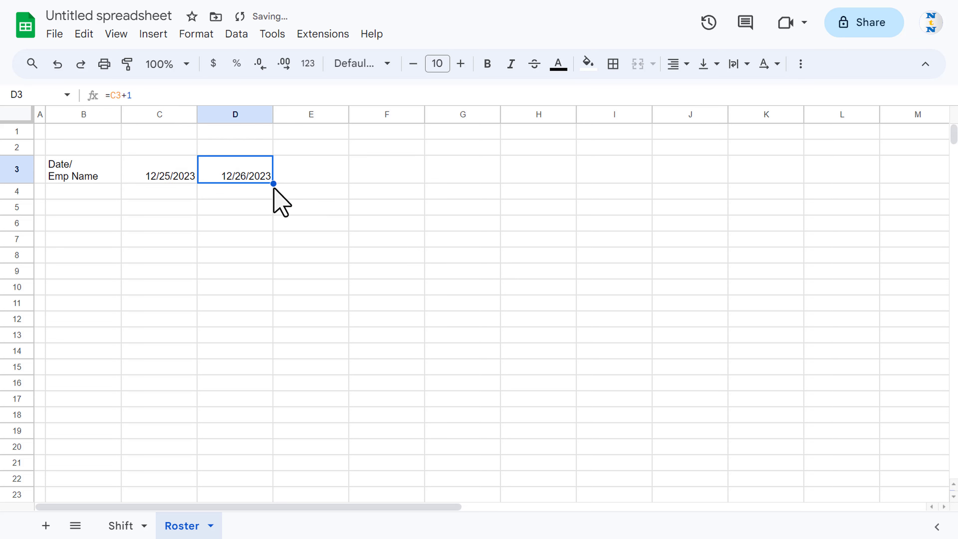
drag(303, 184, 695, 178)
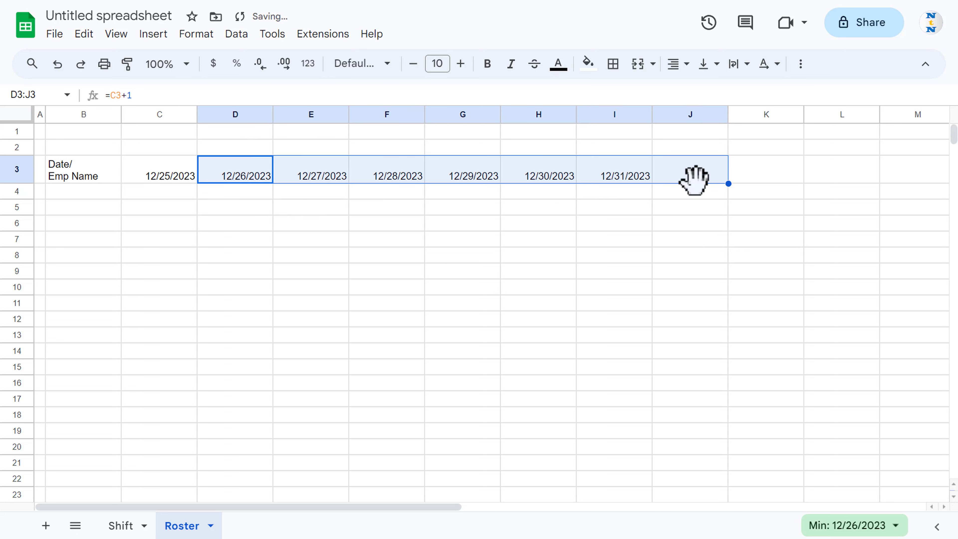
Enter =TEXT(C3,"DDD") in C2 and fill the weekday names across row 2.
click(179, 149)
text(=t)
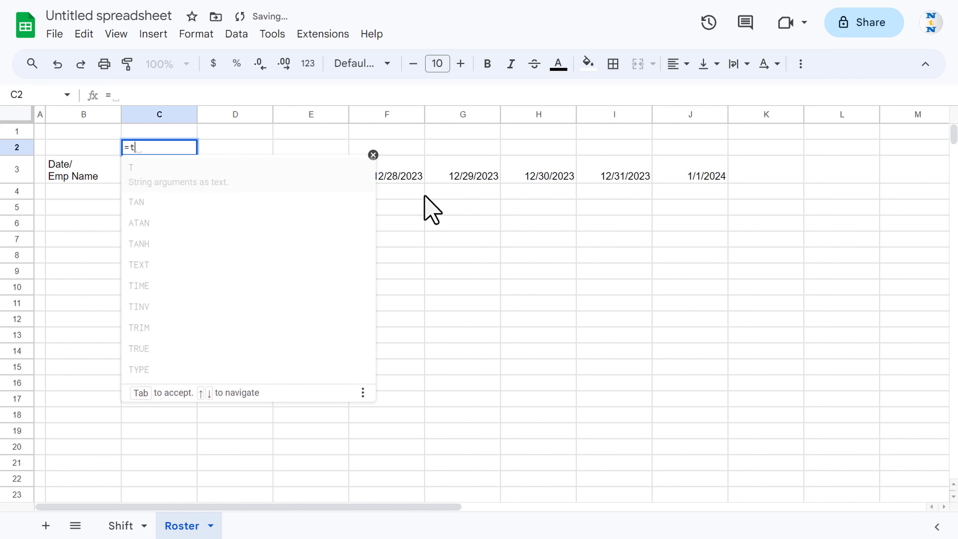
text(ex)
key(Tab)
text(C3,)
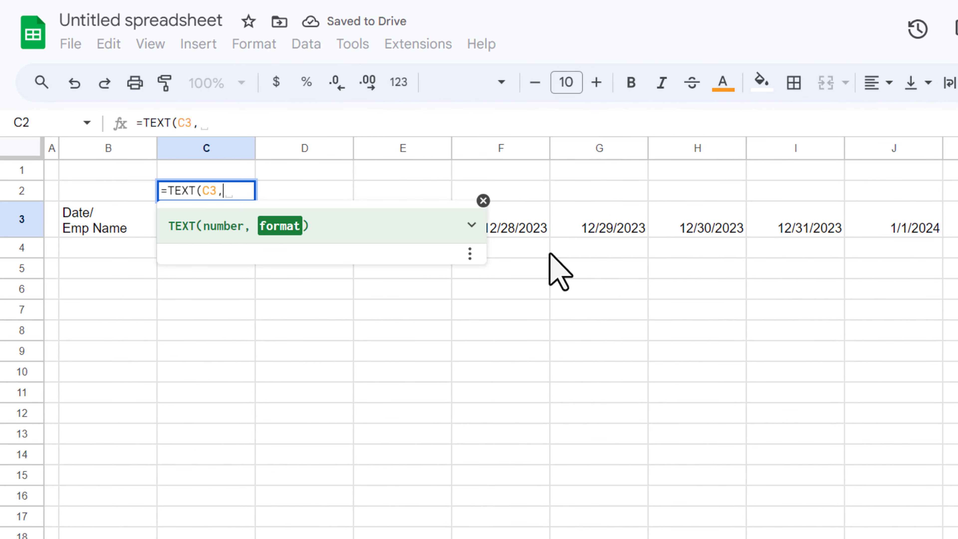
text("DDD)
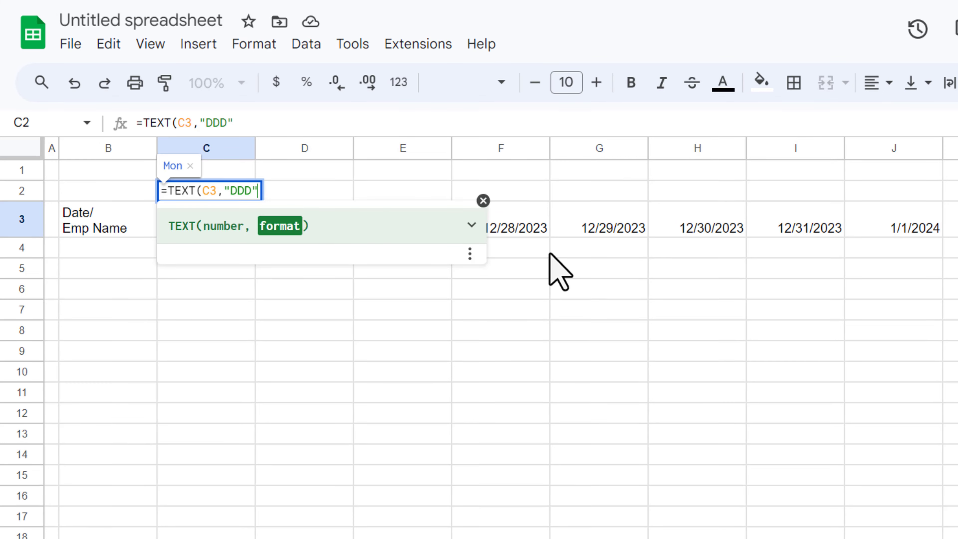
key(Return)
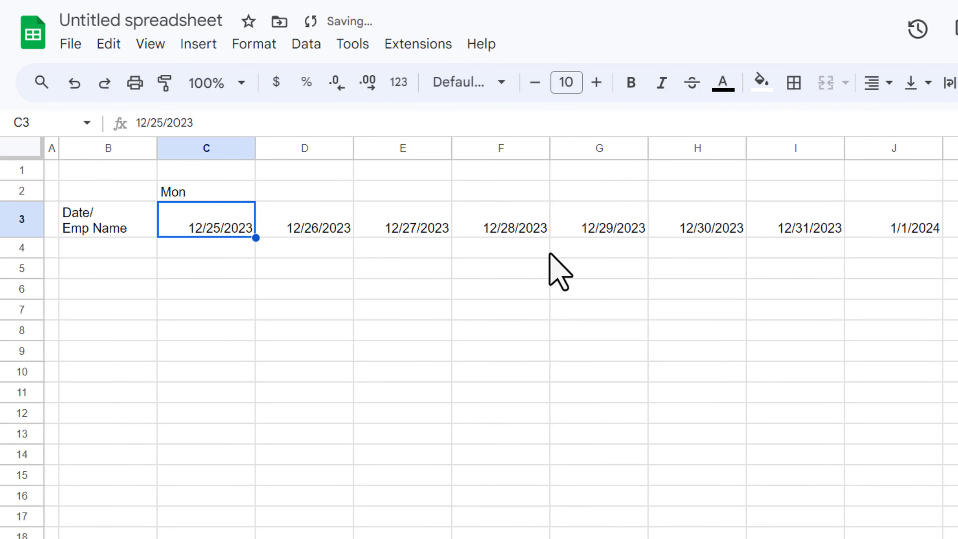
key(Up)
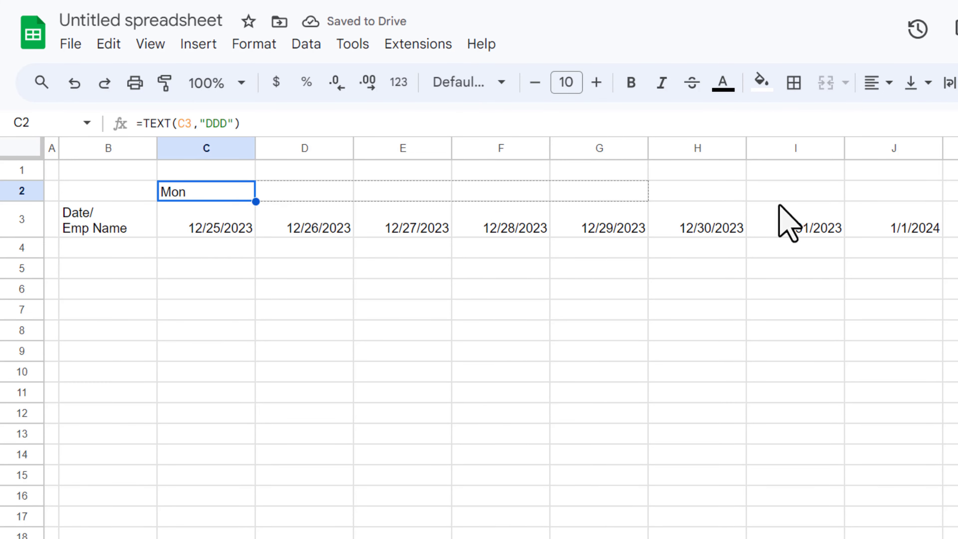
drag(256, 201, 939, 192)
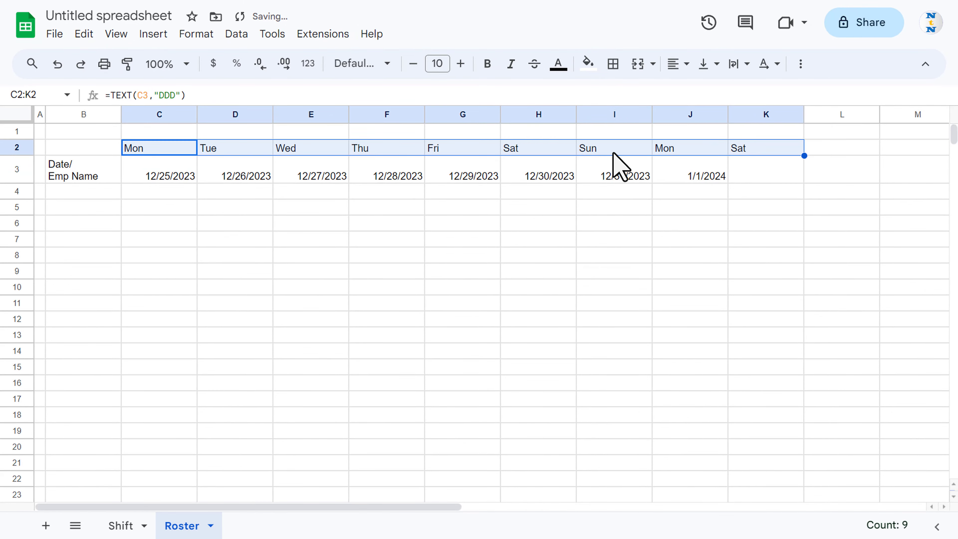
Clear the surplus dates and weekday names past 12/31/2023.
click(618, 149)
mouse_move(681, 151)
mouse_down()
mouse_move(773, 181)
mouse_move(819, 175)
mouse_up()
key(Delete)
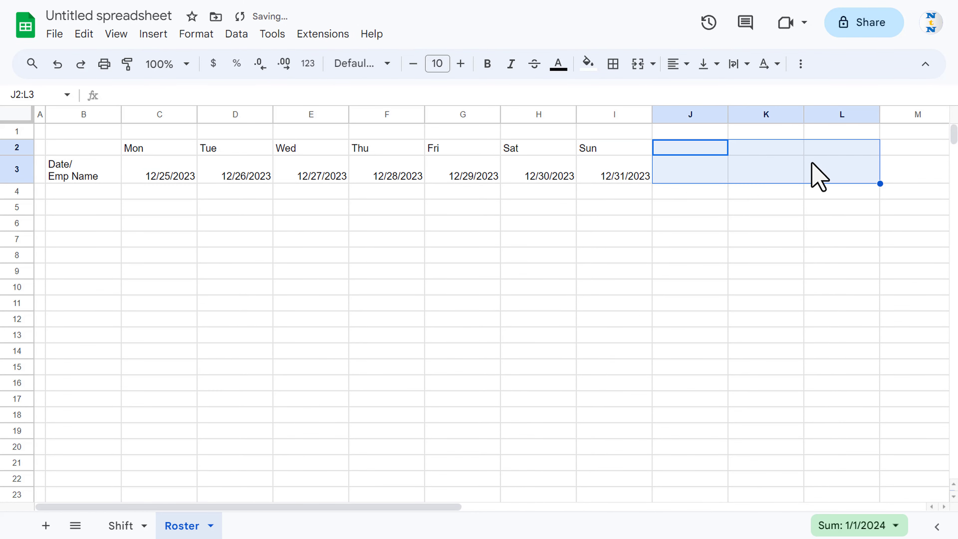
click(637, 168)
click(675, 151)
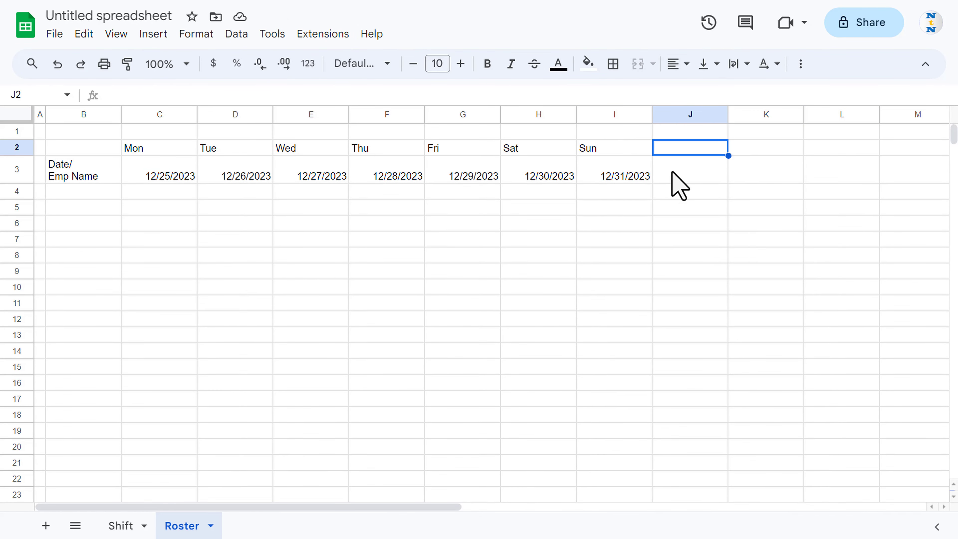
Add WO and L headers in J3 and K3, then select the finished roster's employee names.
click(673, 178)
text(WO)
key(Tab)
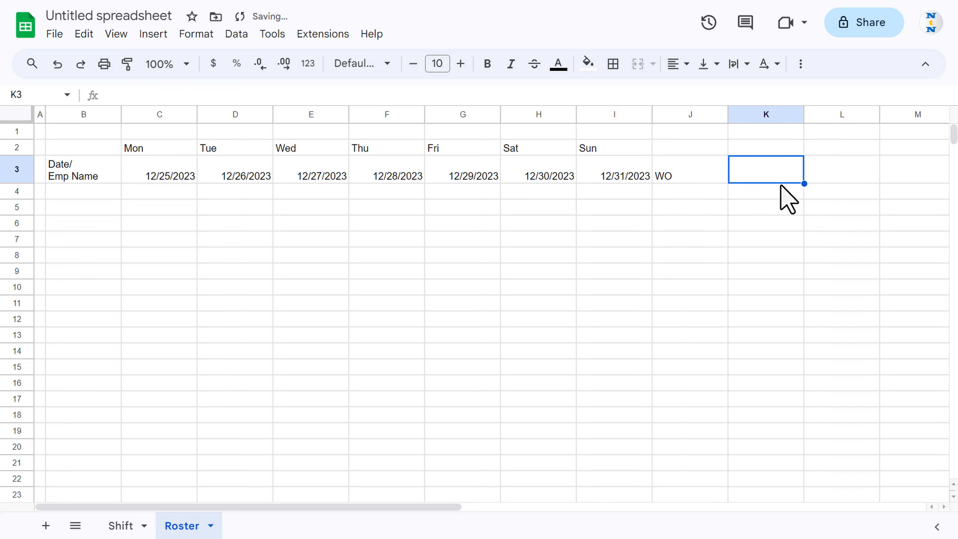
text(L)
key(Return)
key(Right)
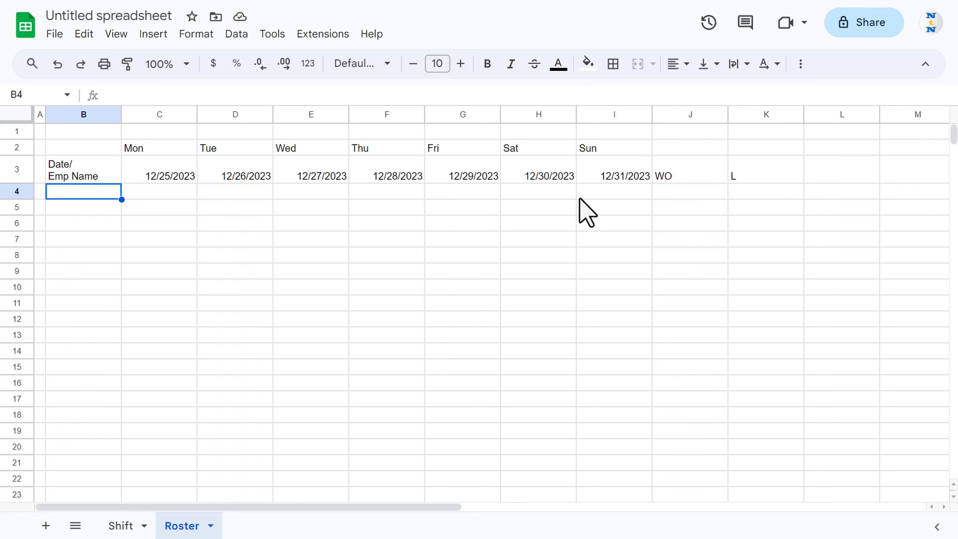
key(ctrl+shift+Down)
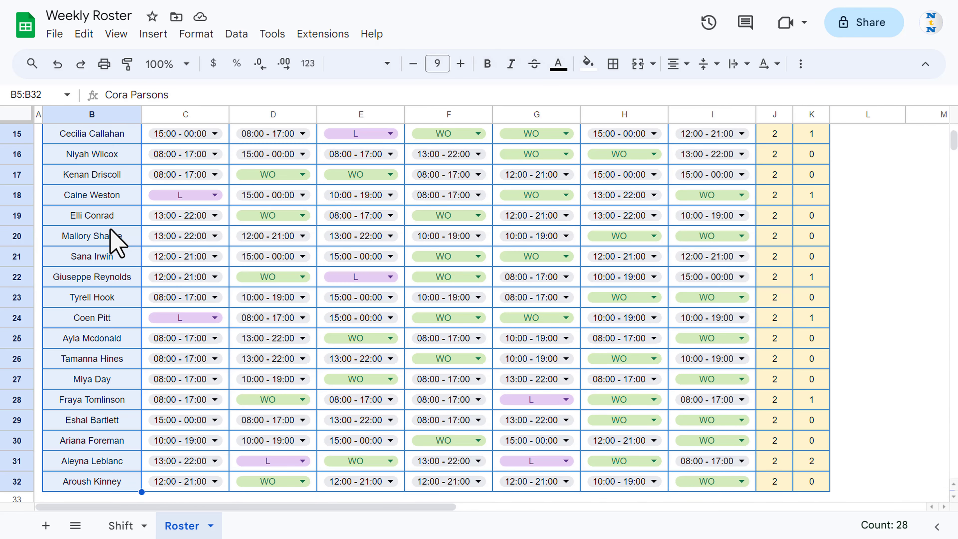
Copy the employee names, paste them as values into column B, and autofit column B.
key(ctrl+c)
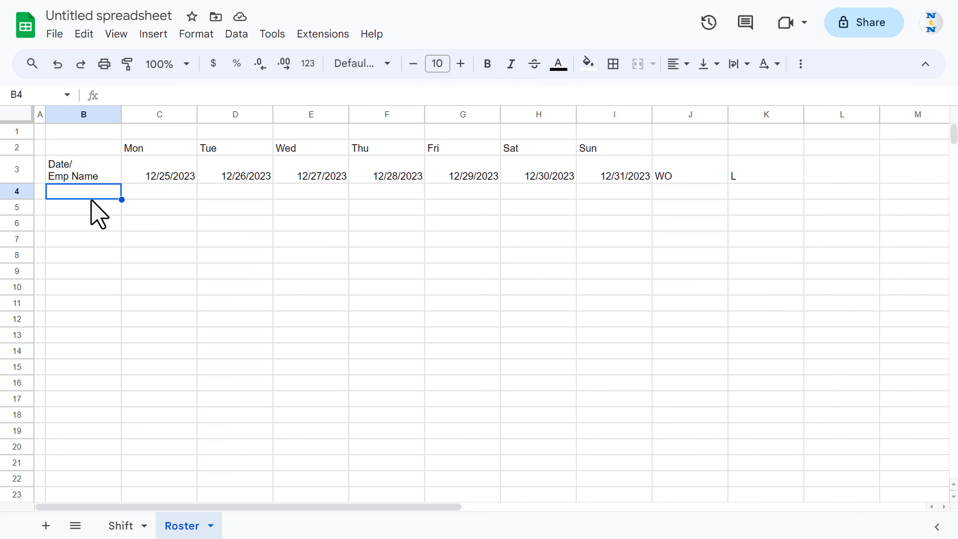
key(ctrl+shift+v)
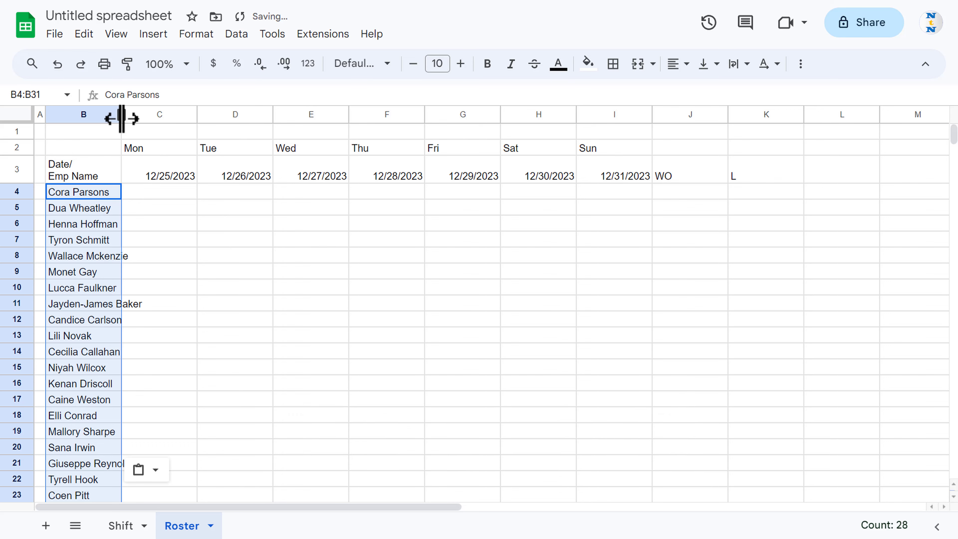
double_click(121, 115)
Select the shift grid C4:I31 covering all employees from Monday to Sunday.
click(202, 207)
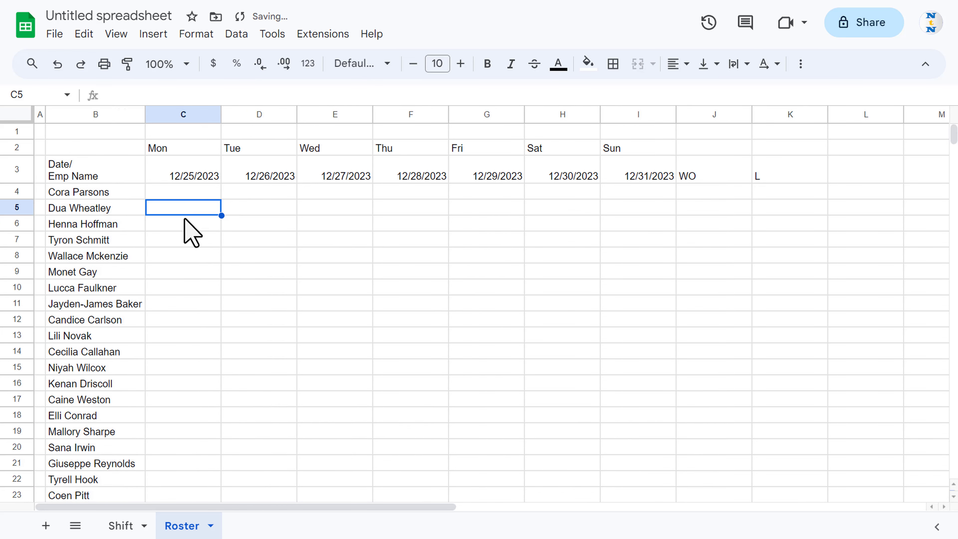
click(190, 193)
key(Left)
key(ctrl+Down)
key(Right)
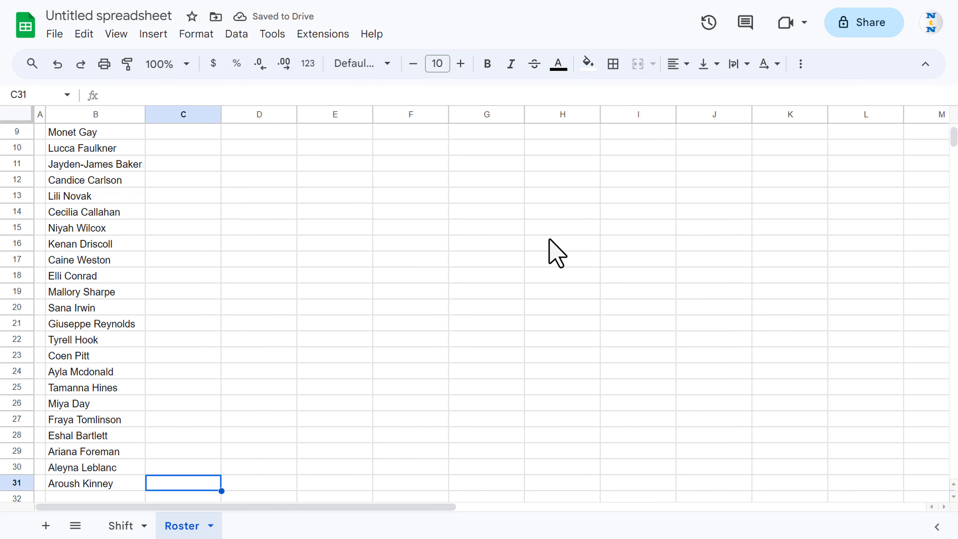
key(ctrl+shift+Up)
key(shift+Down)
key(shift+Right)
key(shift+Right)
key(shift+Right)
key(shift+Right)
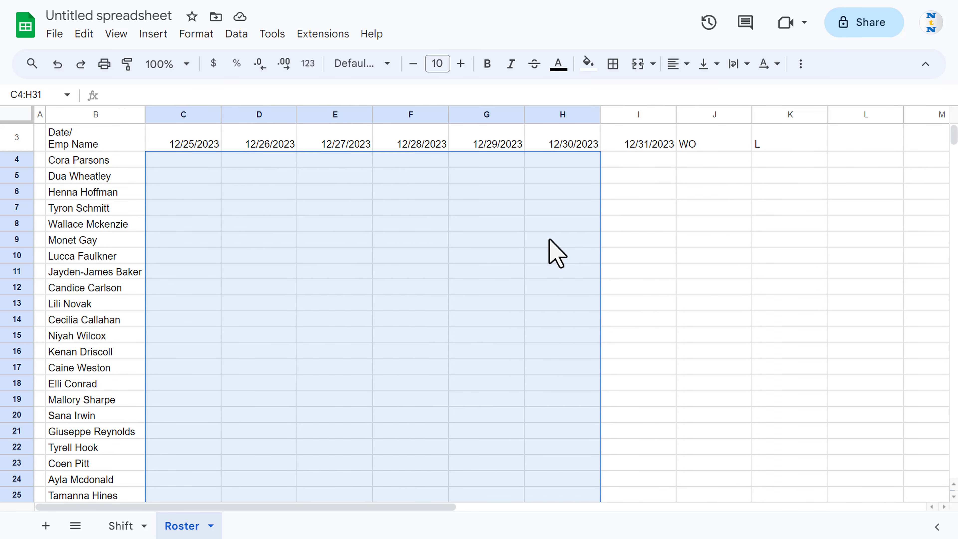
key(shift+Right)
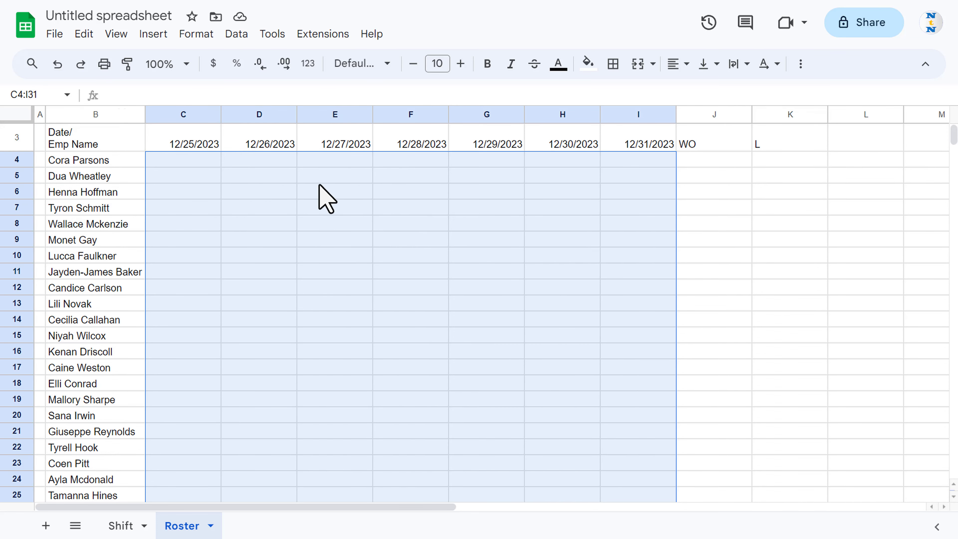
Add dropdown validation to the shift cells using the range Shift!D2:D7.
right_click(320, 185)
click(393, 464)
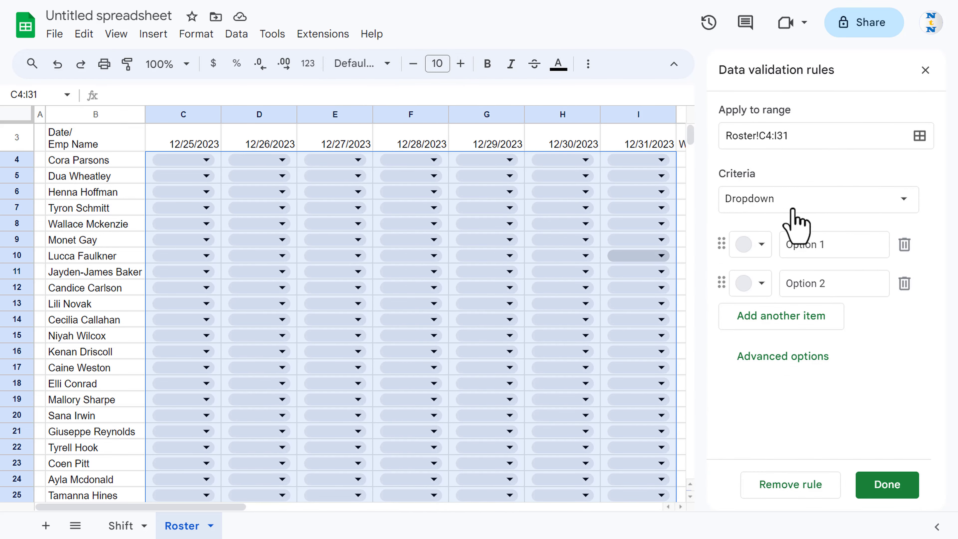
click(905, 200)
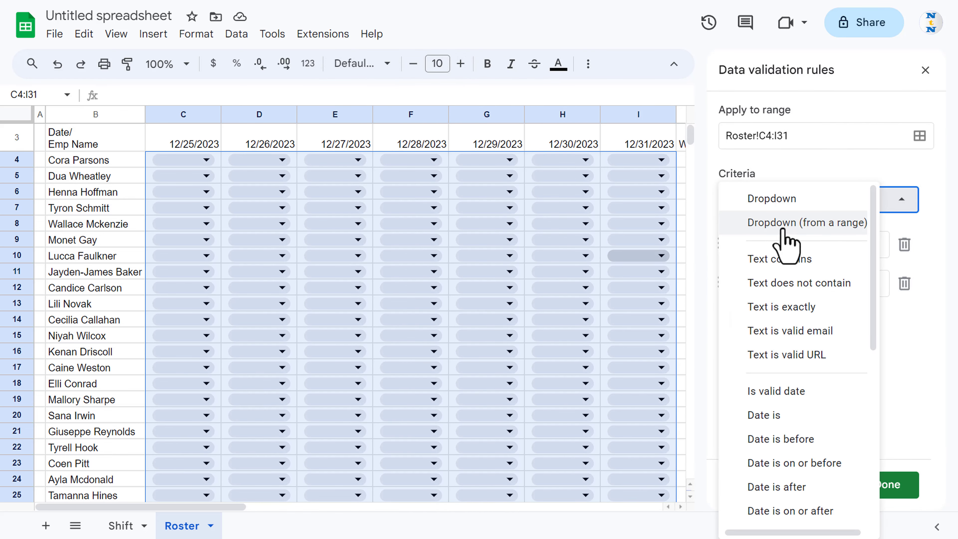
click(813, 231)
click(794, 245)
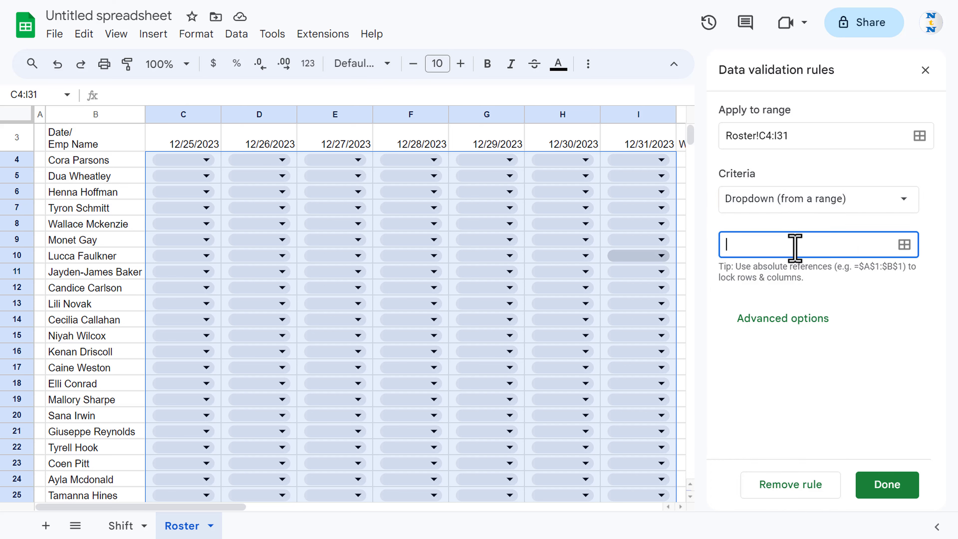
click(905, 244)
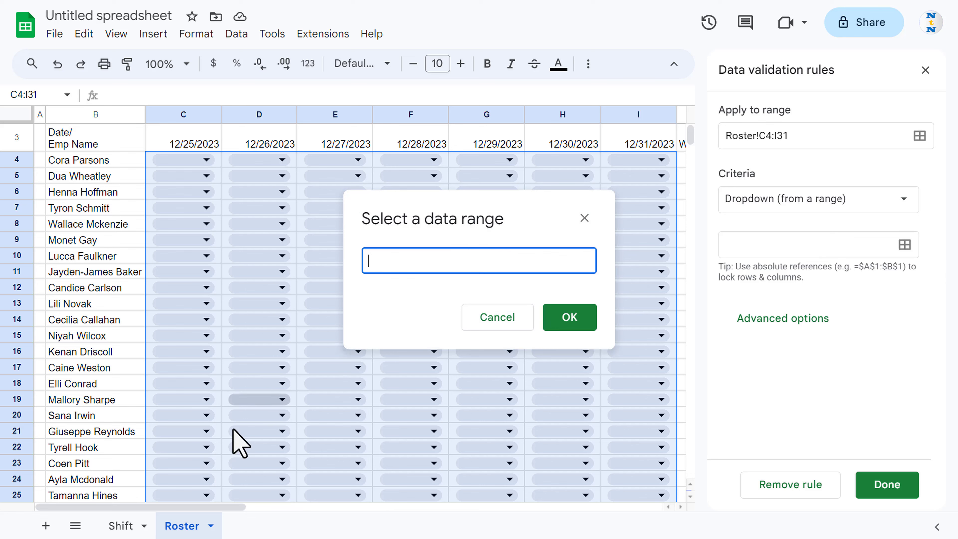
click(127, 513)
drag(315, 151, 307, 228)
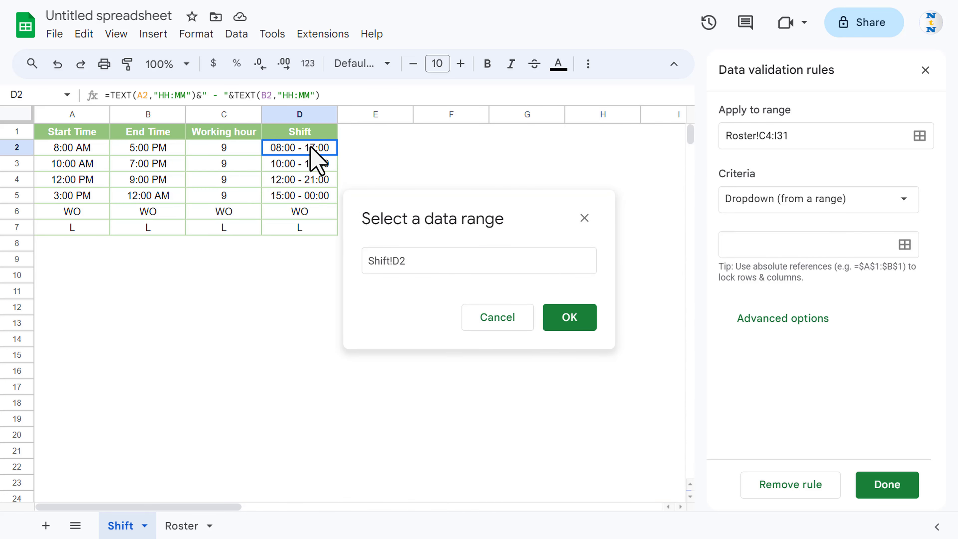
click(569, 319)
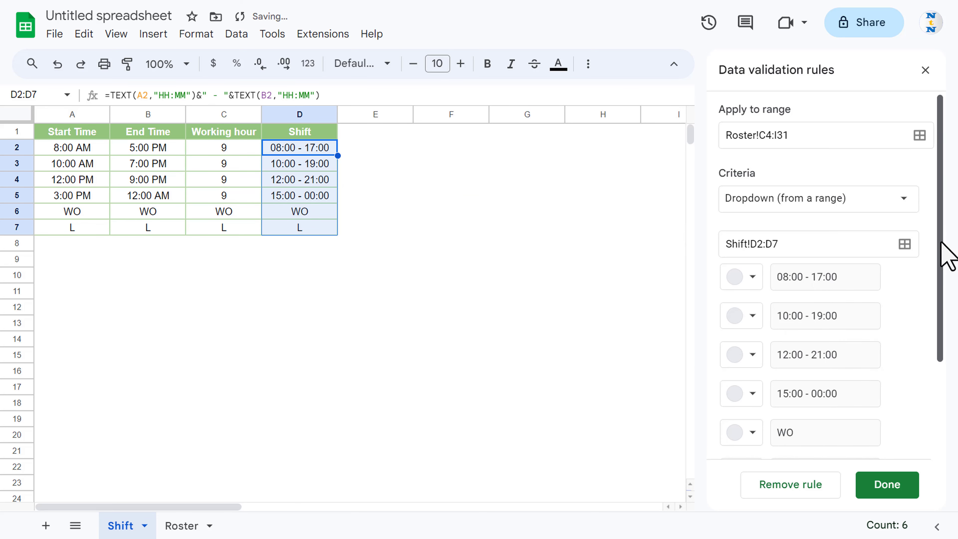
Colour the WO dropdown option light green and the L option lavender, then save the rule.
scroll(752, 313, down, 3)
click(751, 308)
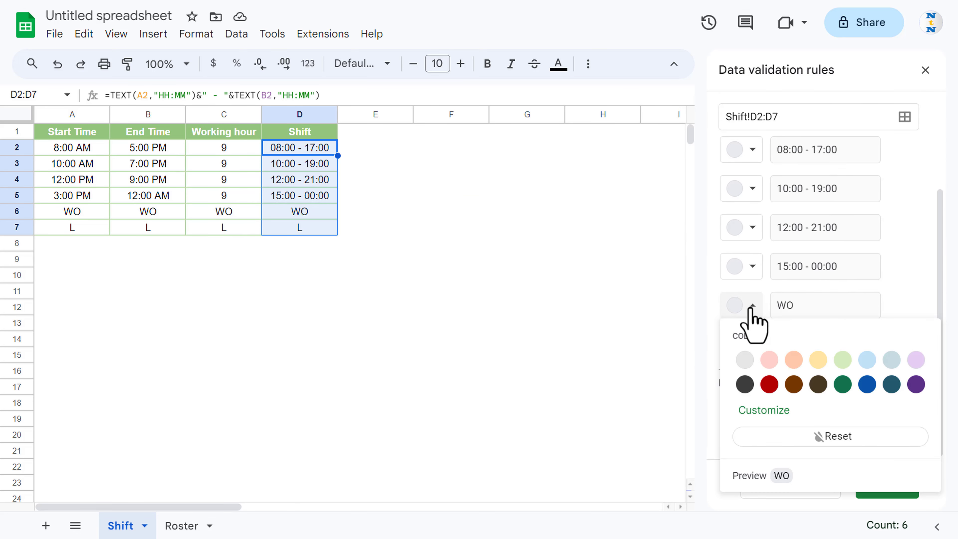
click(844, 362)
click(751, 344)
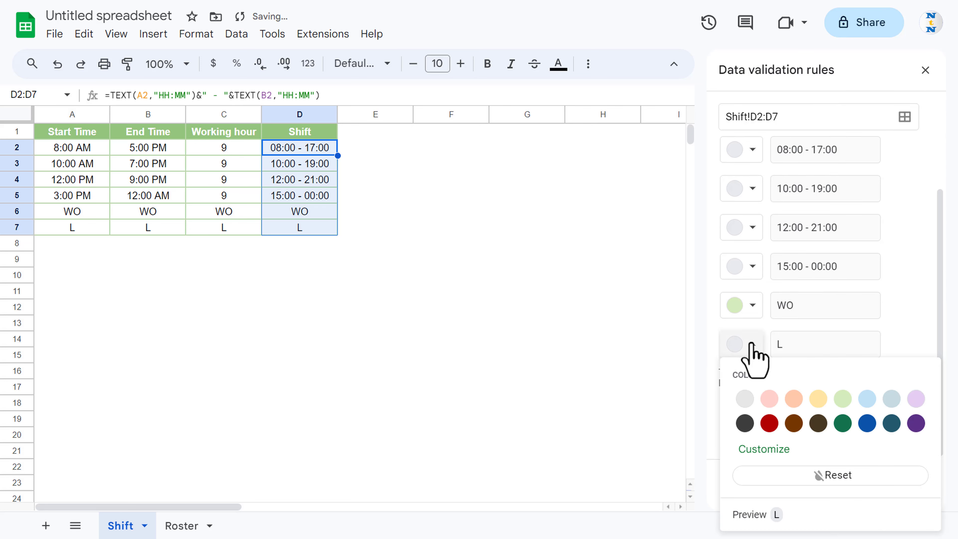
click(917, 399)
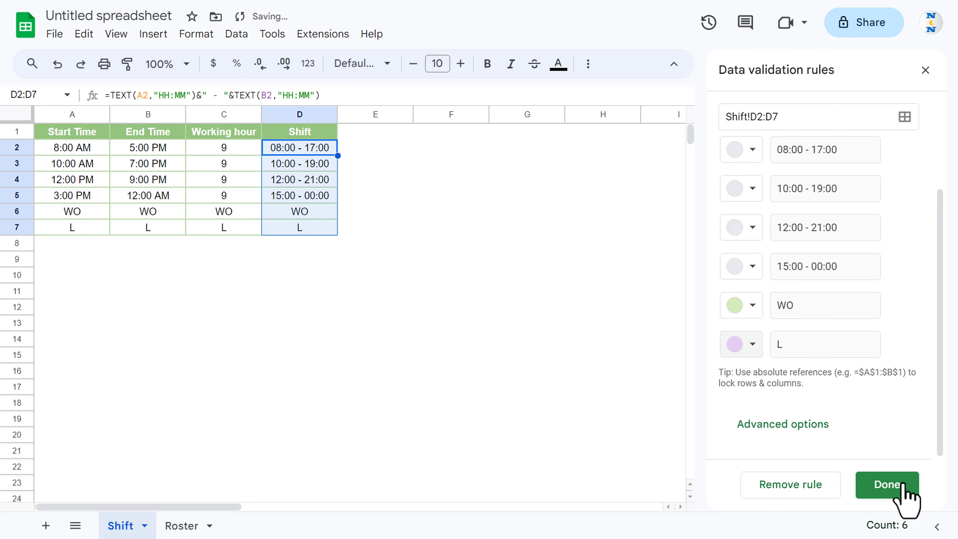
click(905, 490)
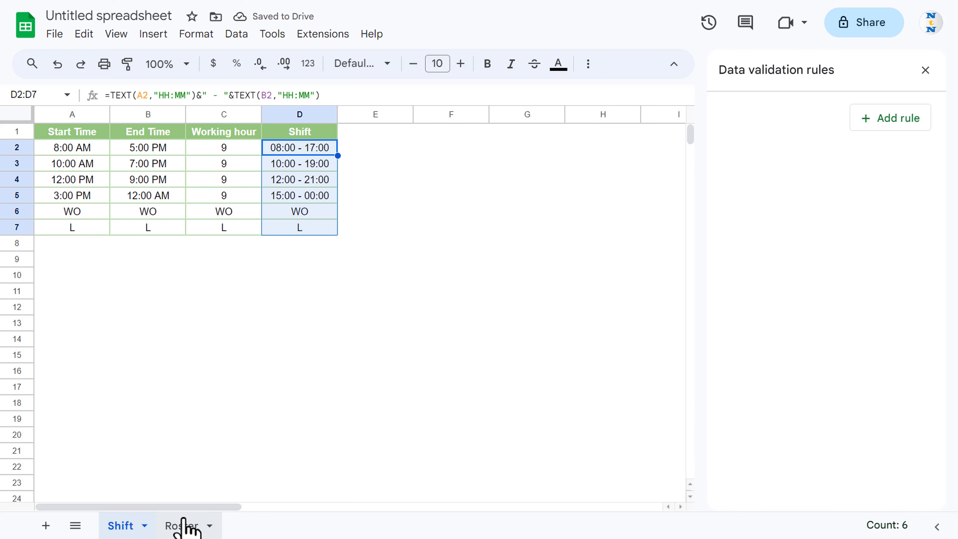
click(184, 527)
Assign the 10:00 - 19:00 shift to the first employee's Monday cell C4.
click(925, 70)
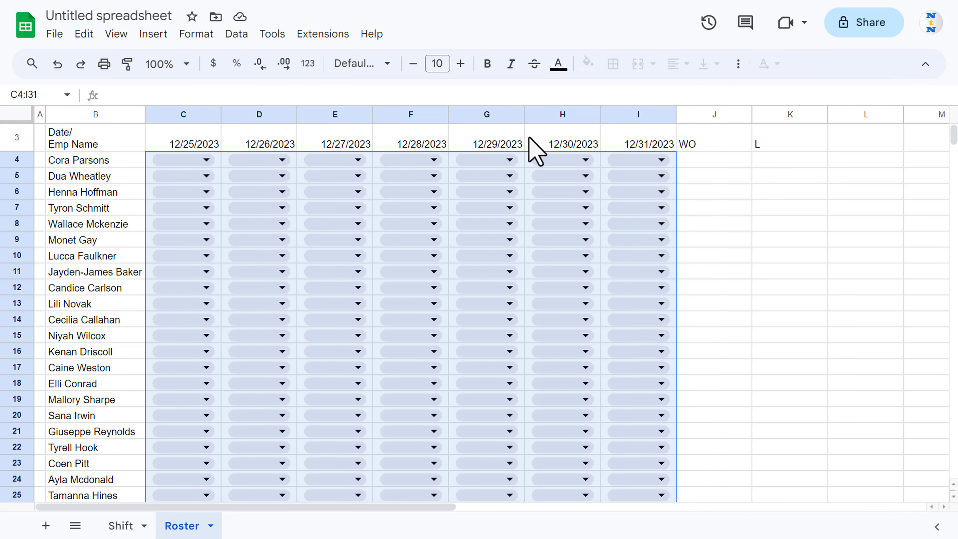
click(190, 166)
click(207, 160)
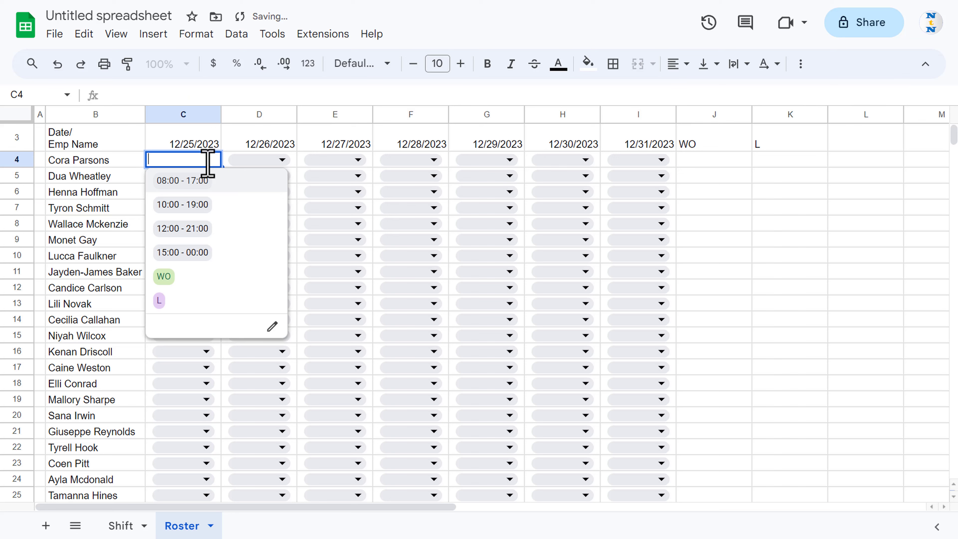
click(181, 206)
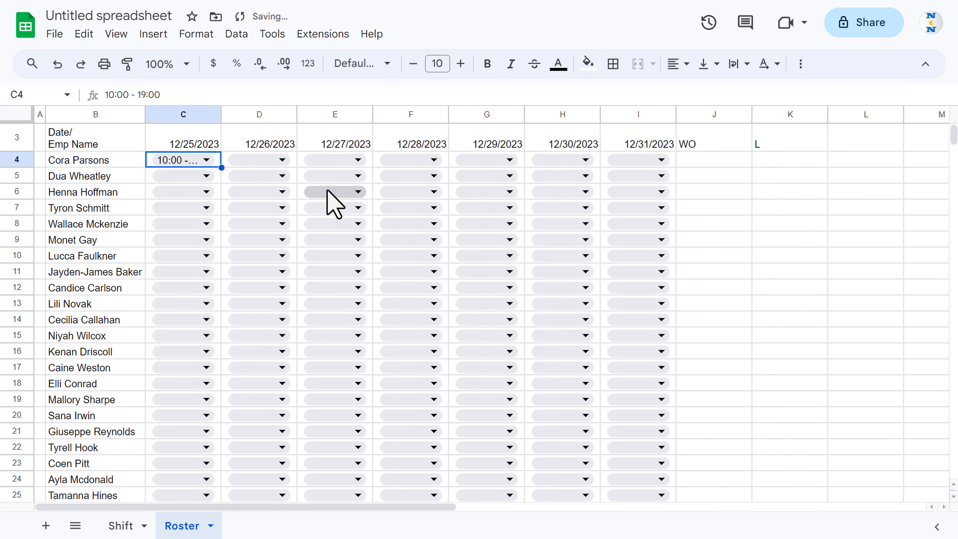
Reduce the font size of the roster B2:K31 to 8.
key(Up)
key(Left)
key(ctrl+a)
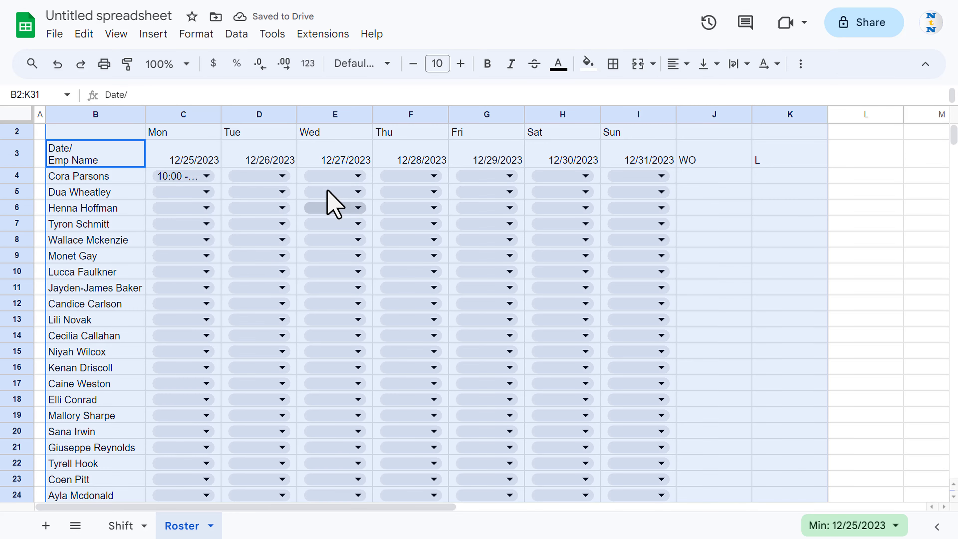
click(413, 64)
click(413, 64)
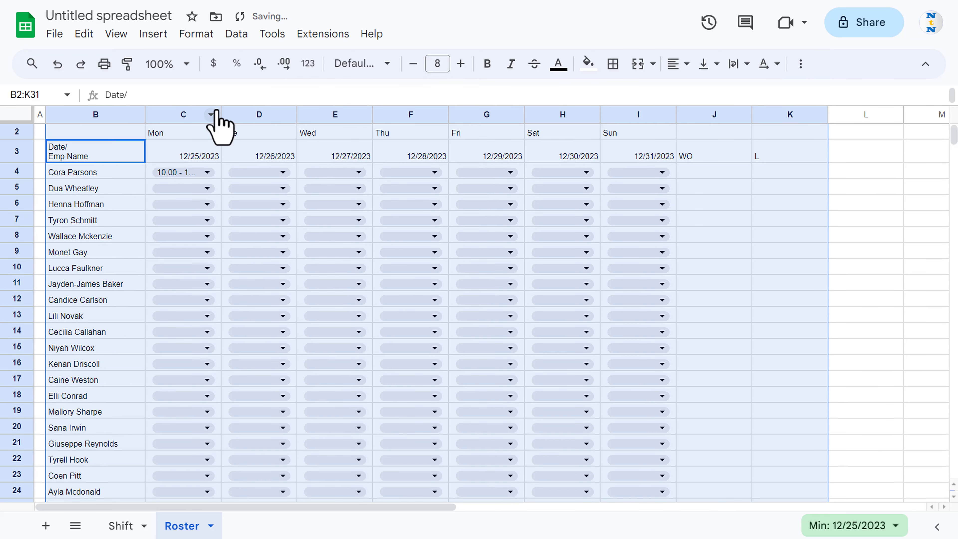
Widen the day columns C through I equally.
click(199, 133)
key(Down)
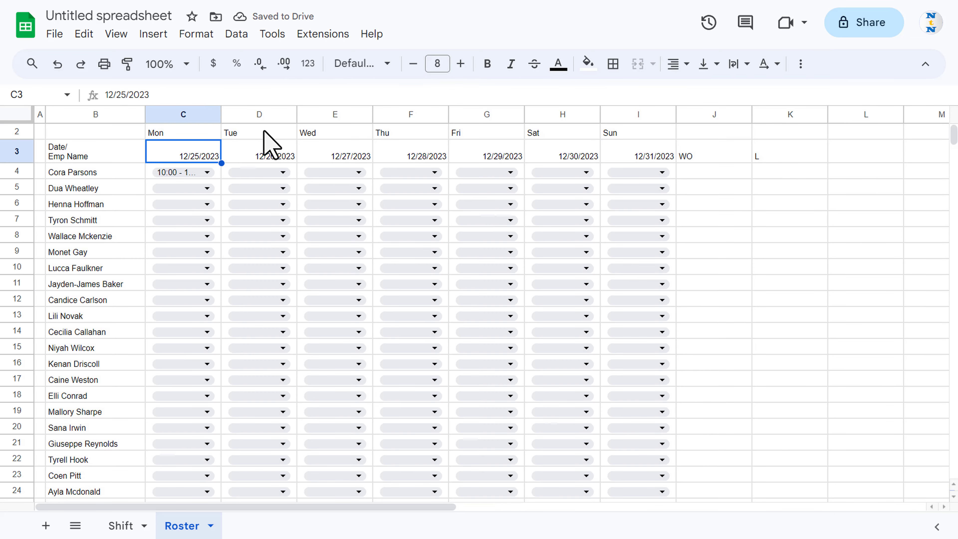
key(ctrl+shift+Right)
key(shift+Left)
key(shift+Left)
key(ctrl+a)
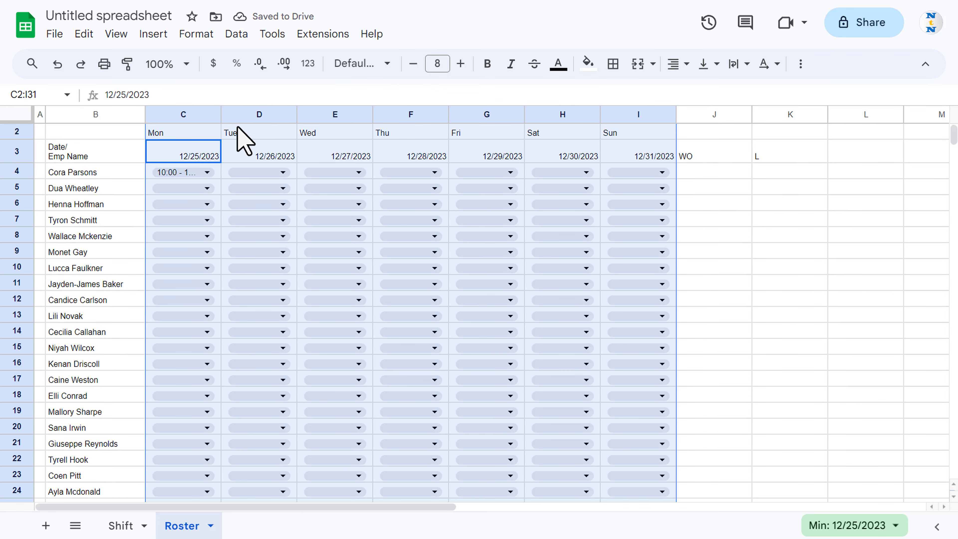
drag(219, 111, 229, 111)
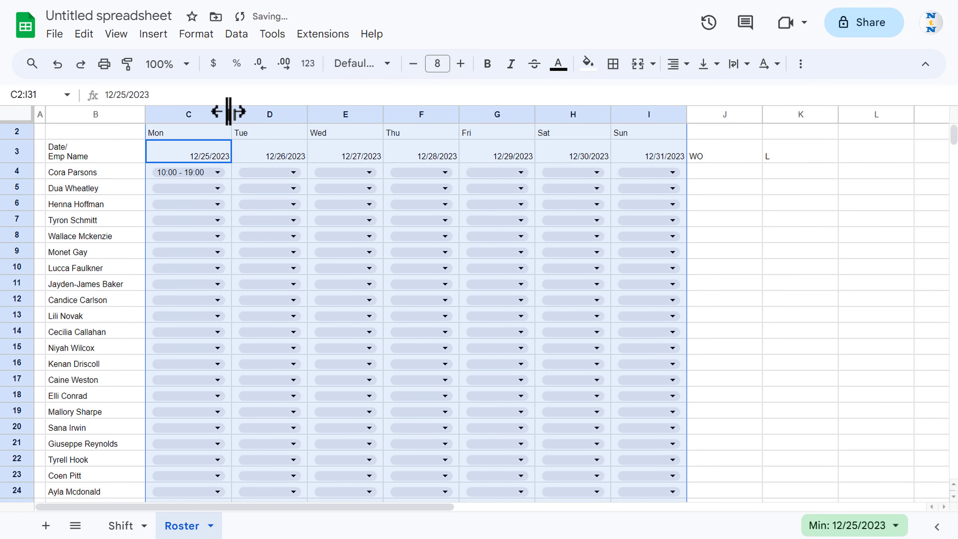
Centre the text of the whole roster B2:K31 horizontally.
click(101, 174)
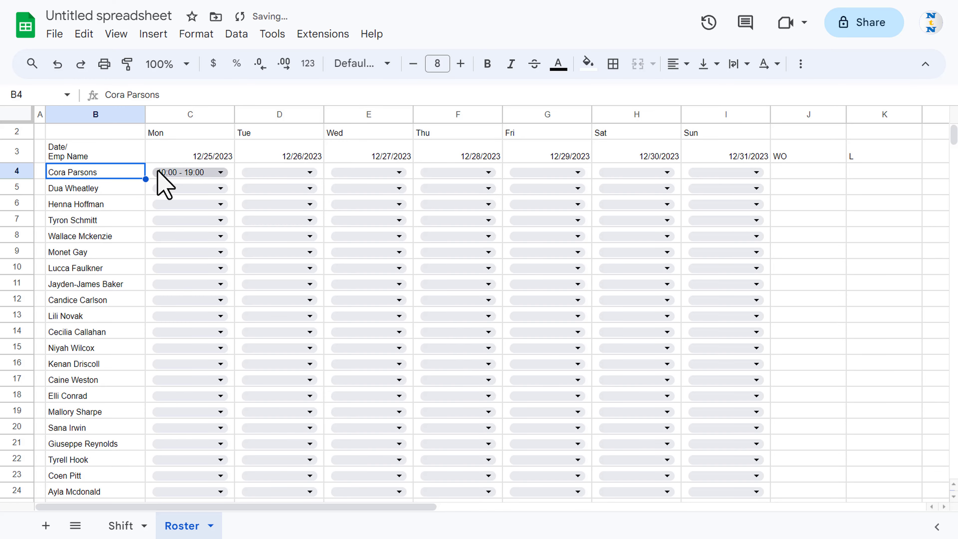
key(ctrl+shift+Down)
key(ctrl+shift+Right)
scroll(23, 477, up, 2)
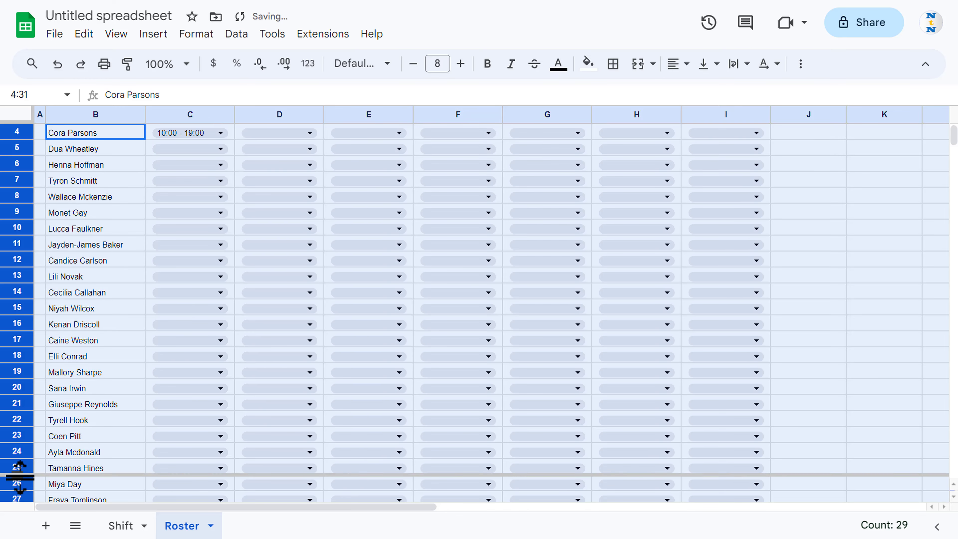
key(ctrl+a)
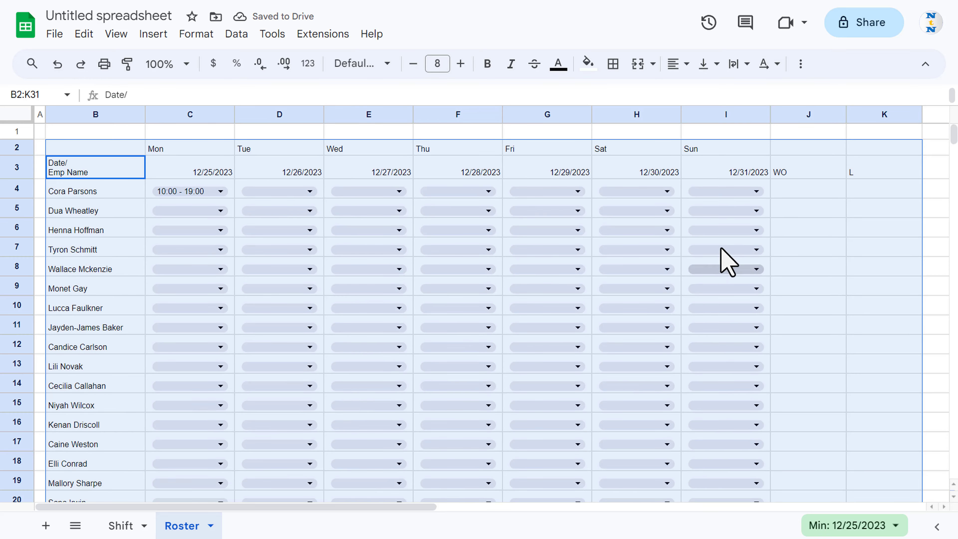
click(686, 65)
click(702, 92)
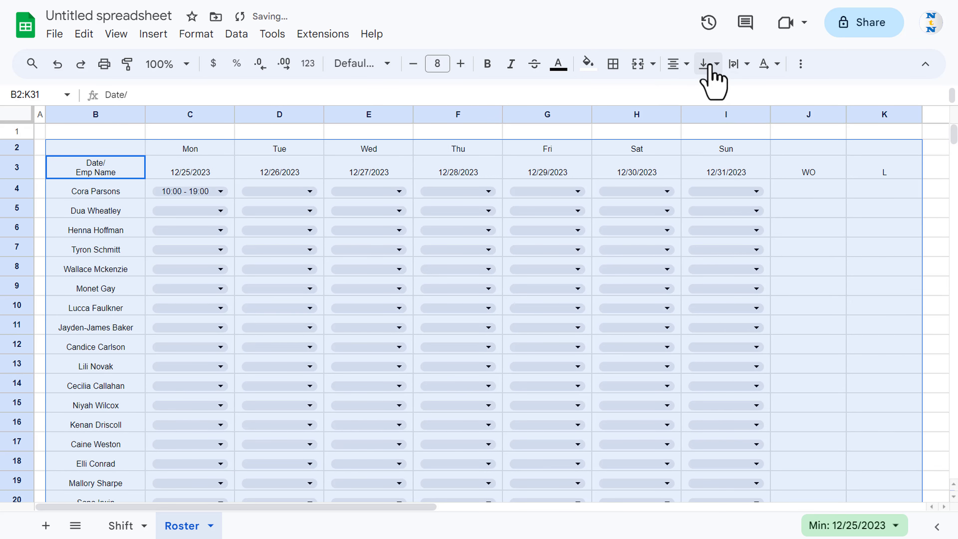
click(709, 65)
Middle-align the roster vertically; set D4 to 12:00 - 21:00, E4 to 15:00 - 00:00, F4 to WO.
click(731, 92)
click(312, 188)
click(313, 188)
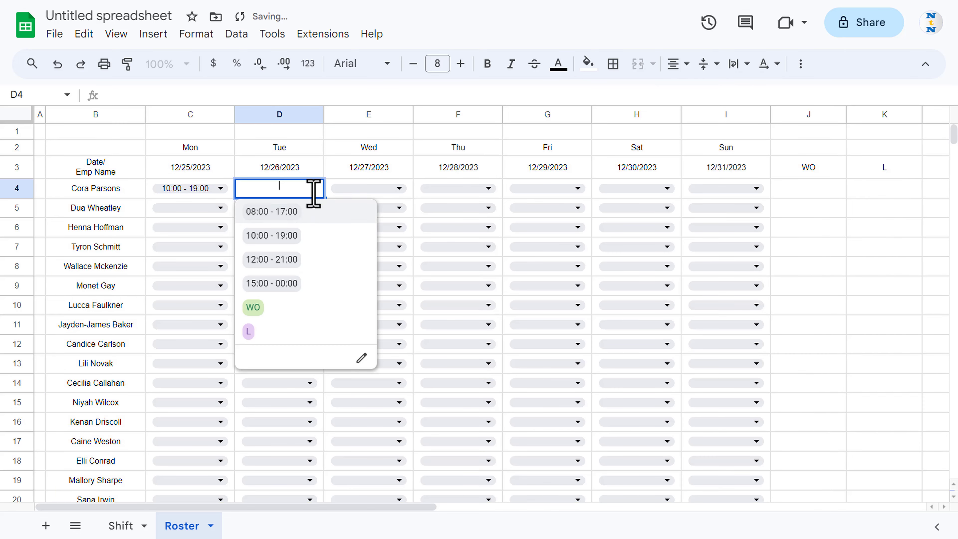
click(281, 260)
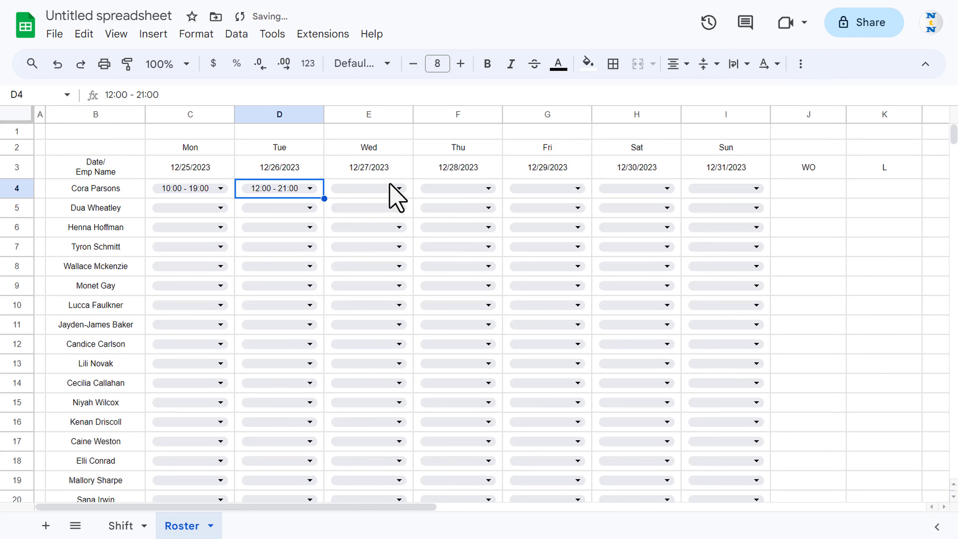
click(399, 188)
click(378, 283)
click(488, 188)
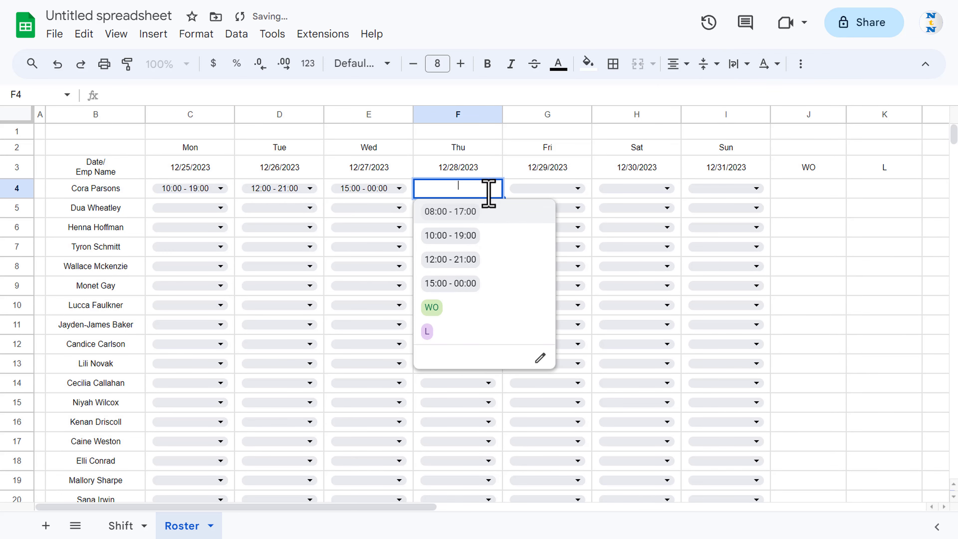
click(433, 308)
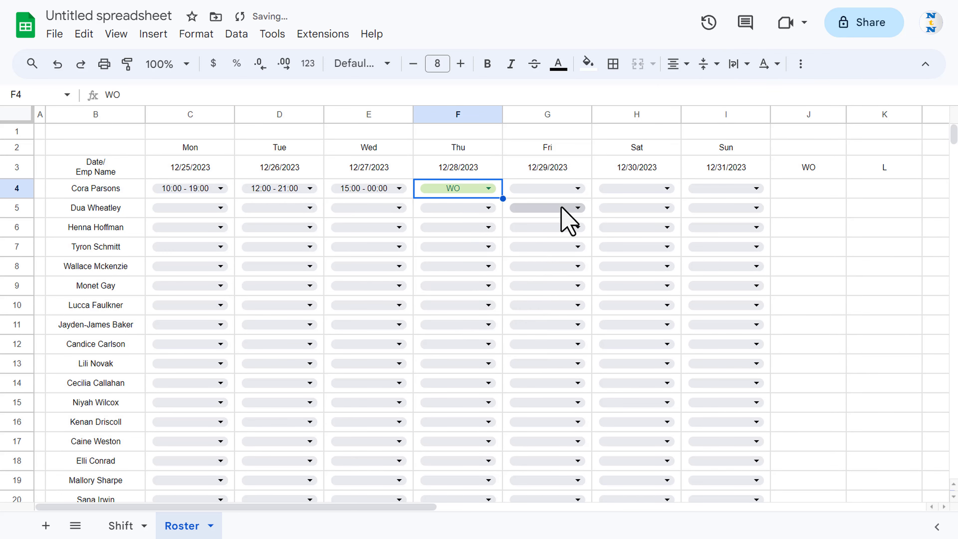
Select the whole roster B2:K31 and bring up the border options.
click(95, 167)
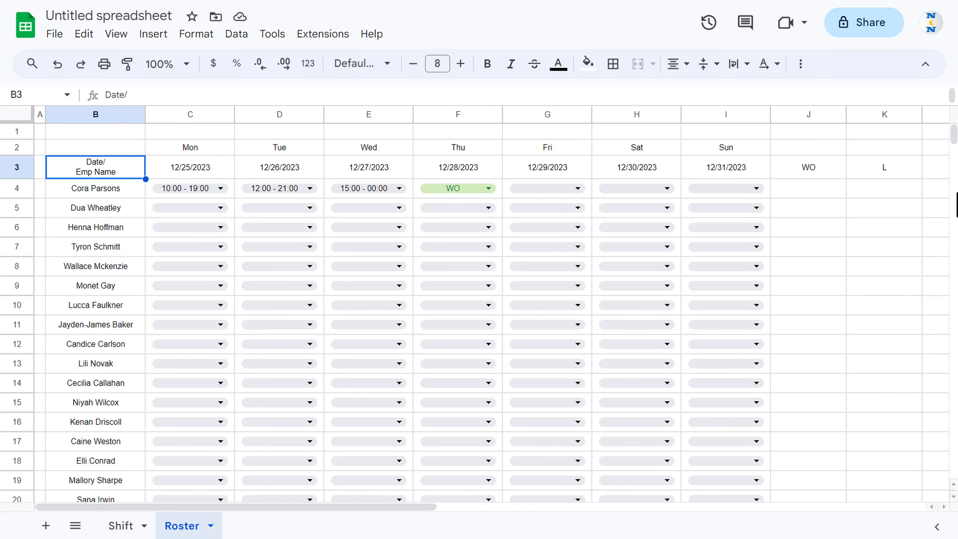
key(ctrl+a)
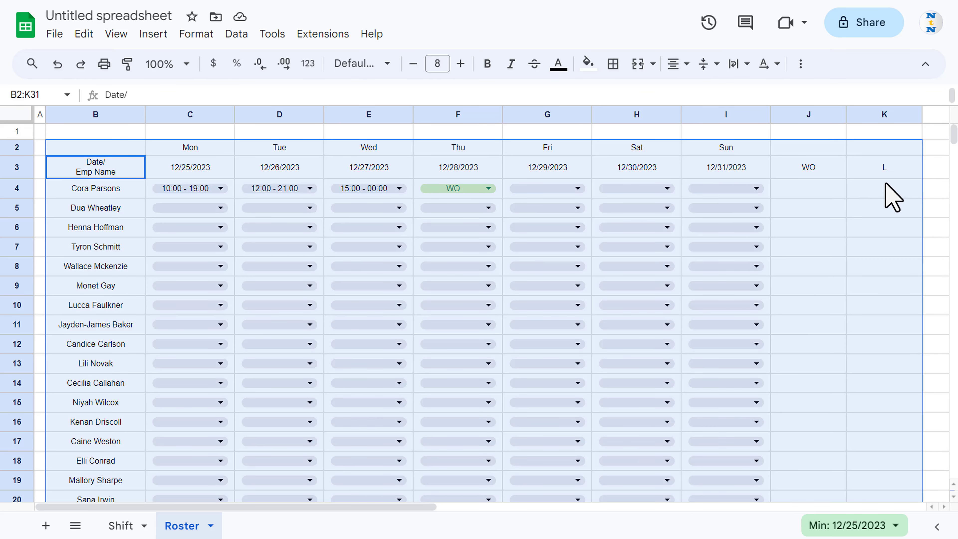
click(613, 64)
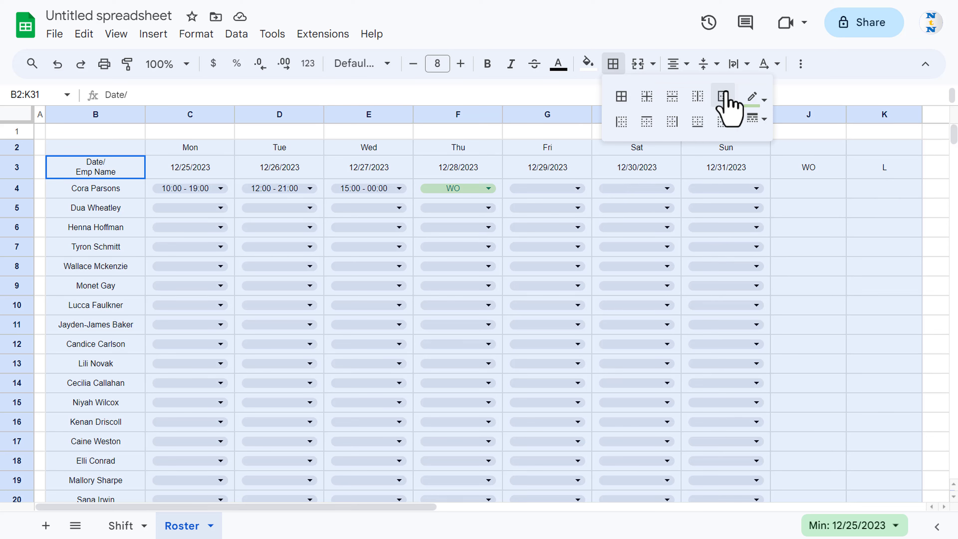
Draw light-blue borders around every cell of the roster.
click(756, 97)
click(853, 181)
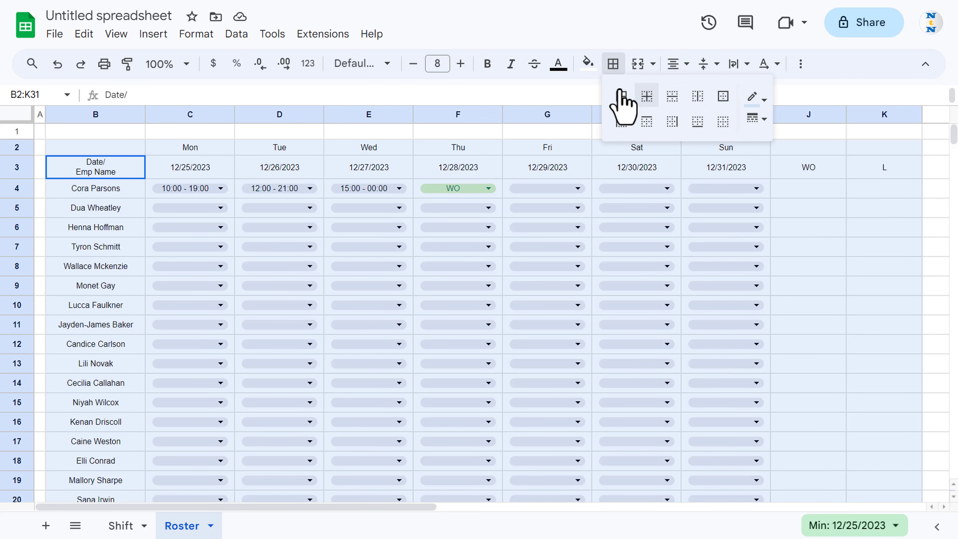
click(621, 98)
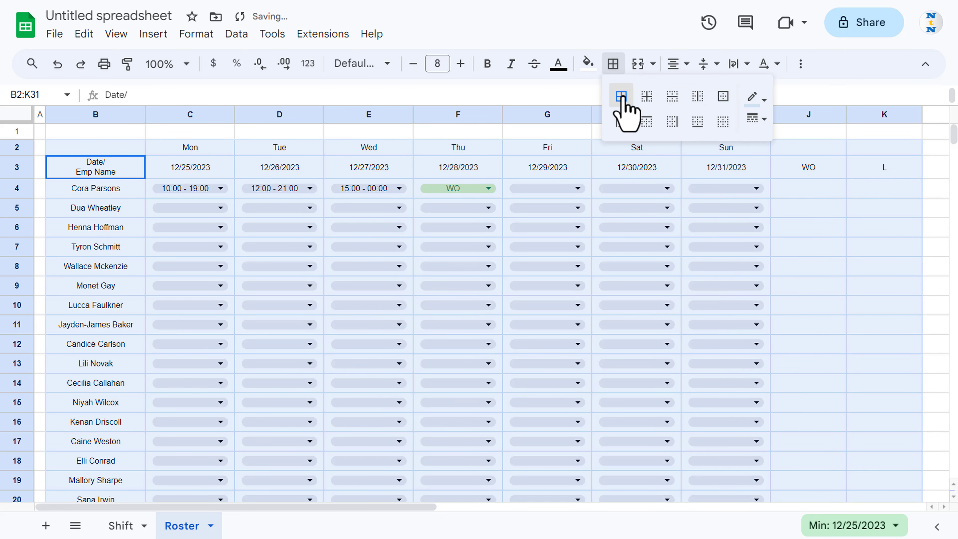
click(544, 175)
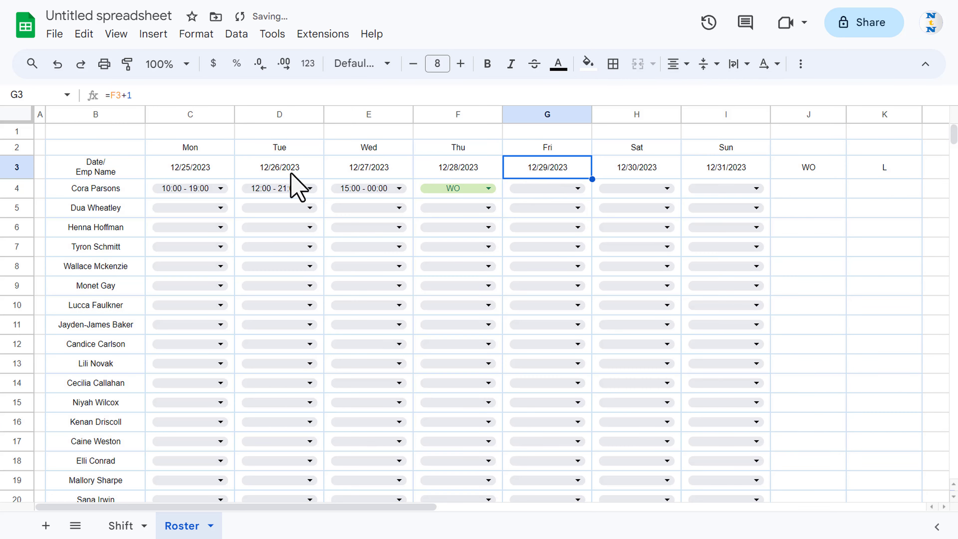
Give header row B3:K3 a dark blue fill with bold white text.
click(116, 164)
key(ctrl+shift+Right)
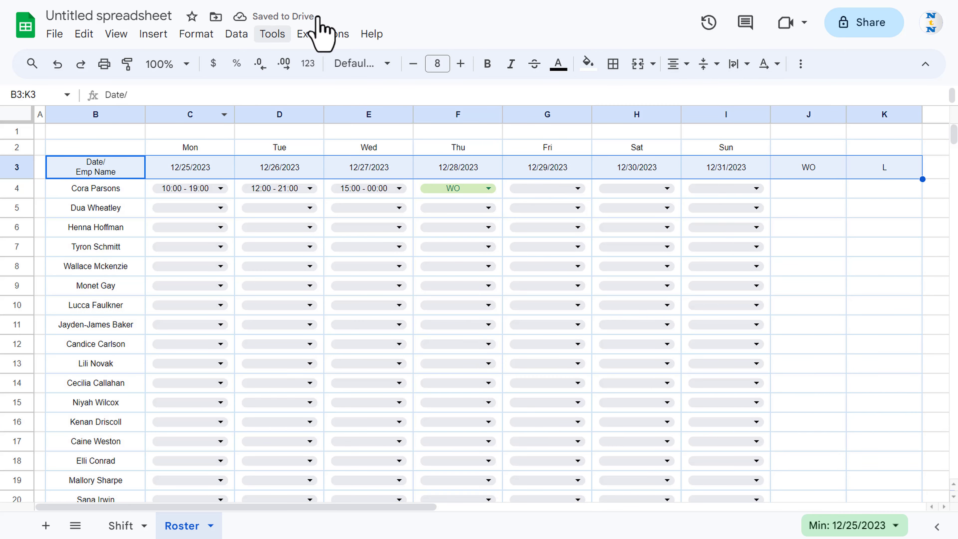
click(589, 64)
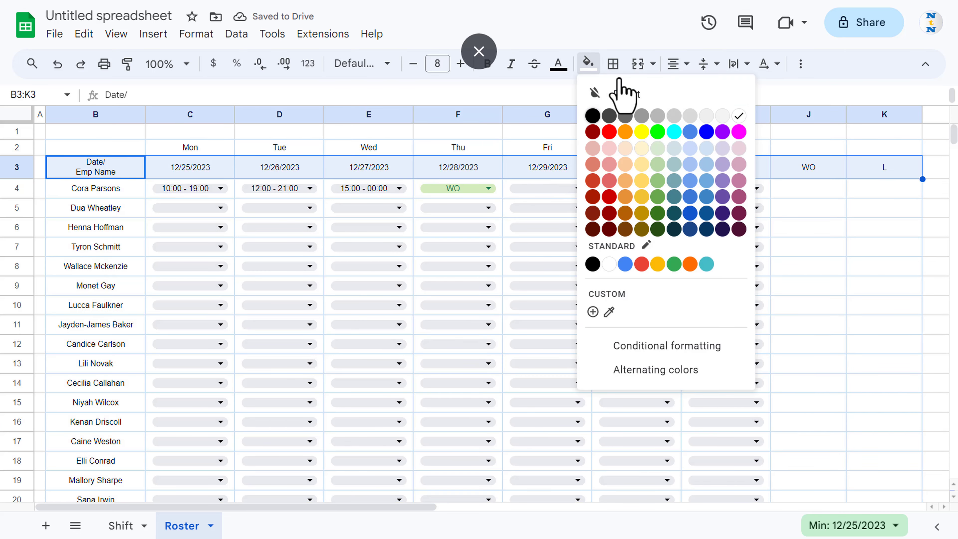
click(707, 198)
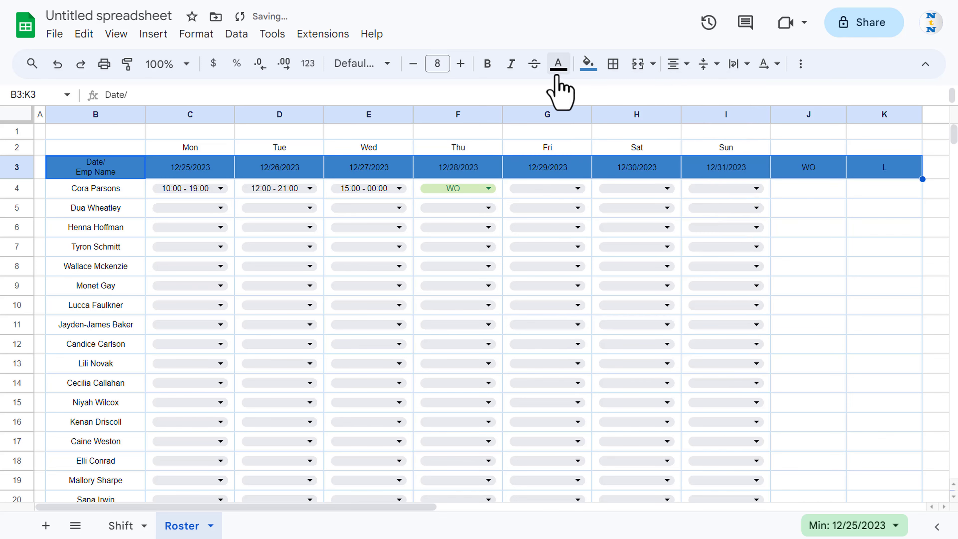
click(558, 64)
click(708, 117)
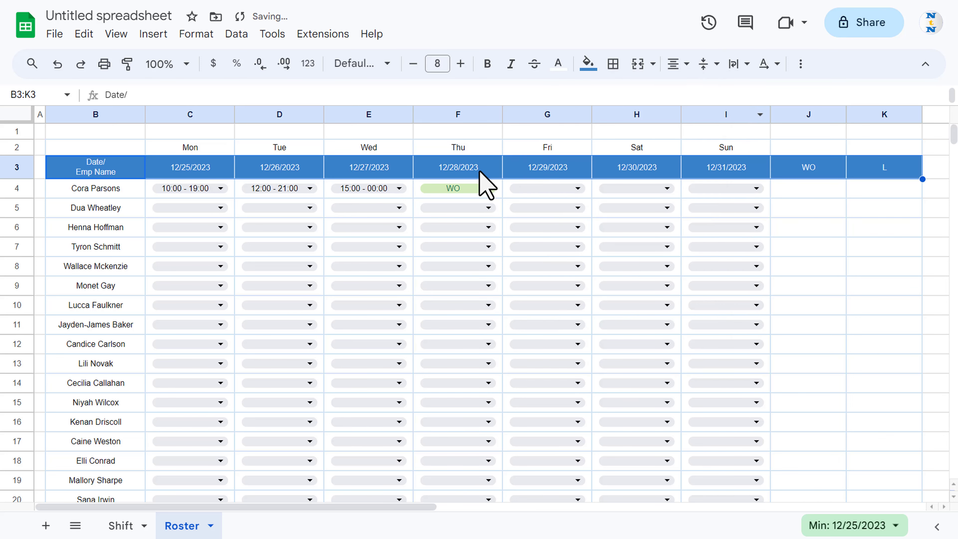
key(ctrl+b)
Fill the Mon–Sun day labels C2:I2 light blue and make them bold.
click(125, 208)
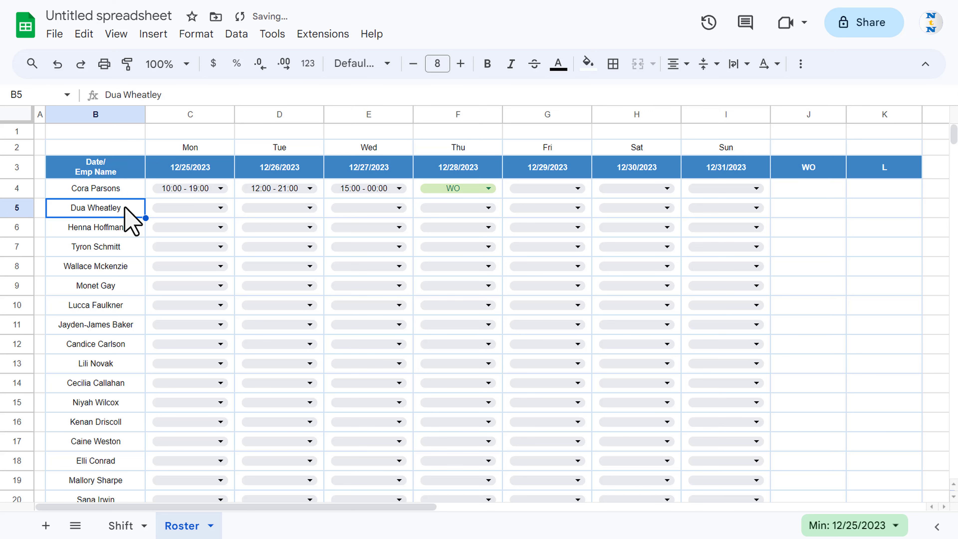
click(188, 147)
shift+click(756, 153)
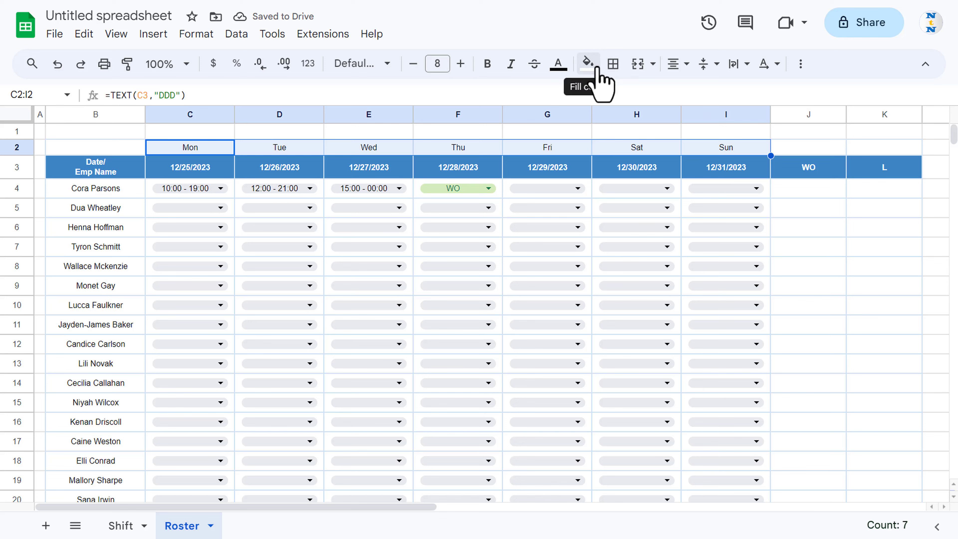
click(589, 64)
click(690, 148)
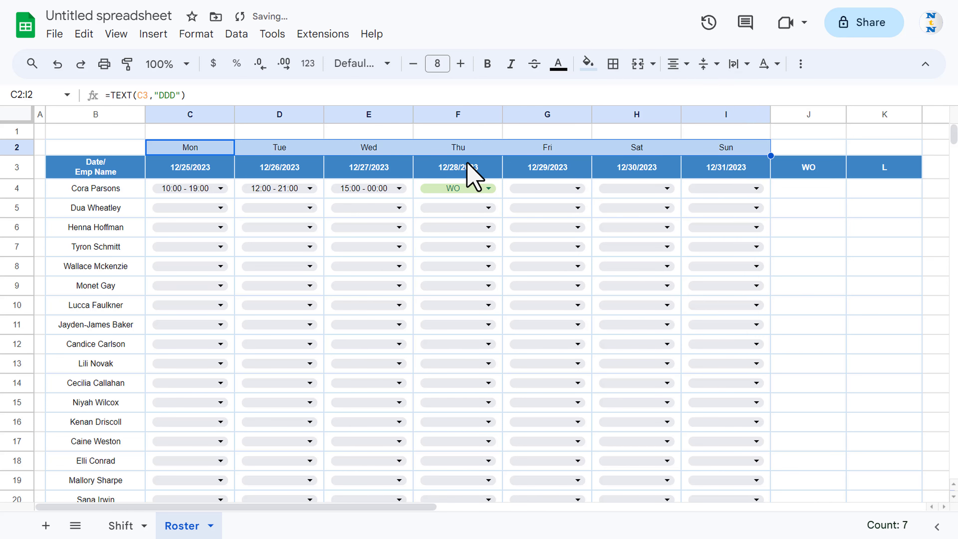
key(ctrl+b)
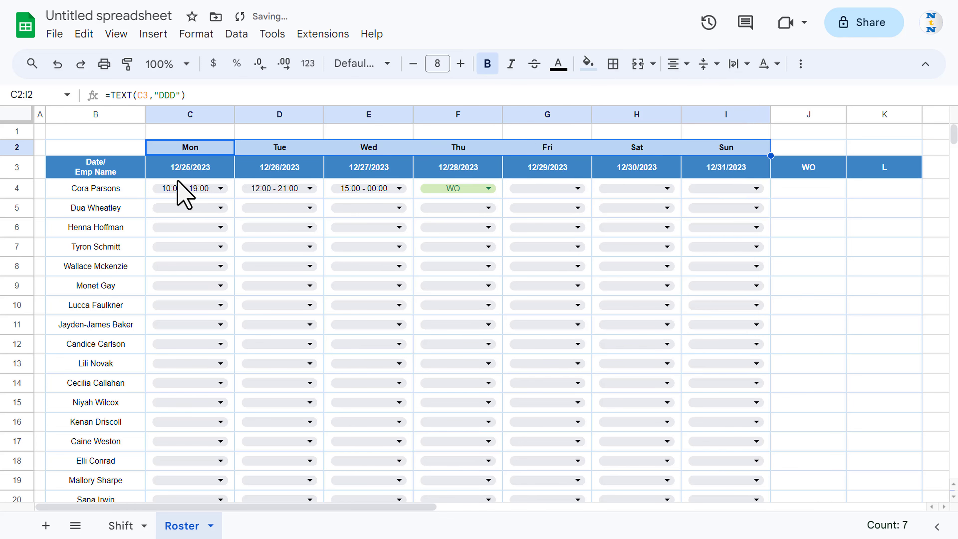
Merge B2:B3, J2:J3 and K2:K3 into single Date/Emp Name, WO and L headers.
drag(104, 146, 113, 170)
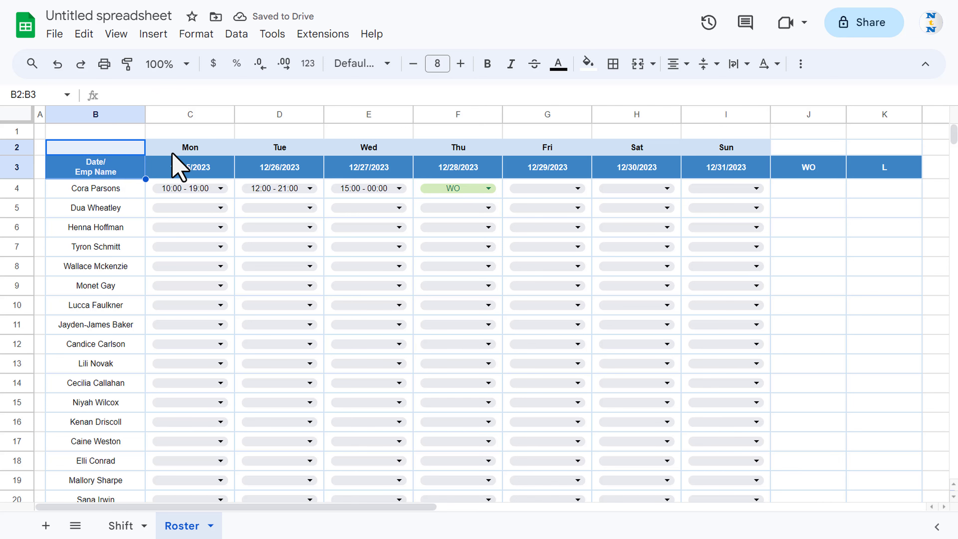
click(637, 63)
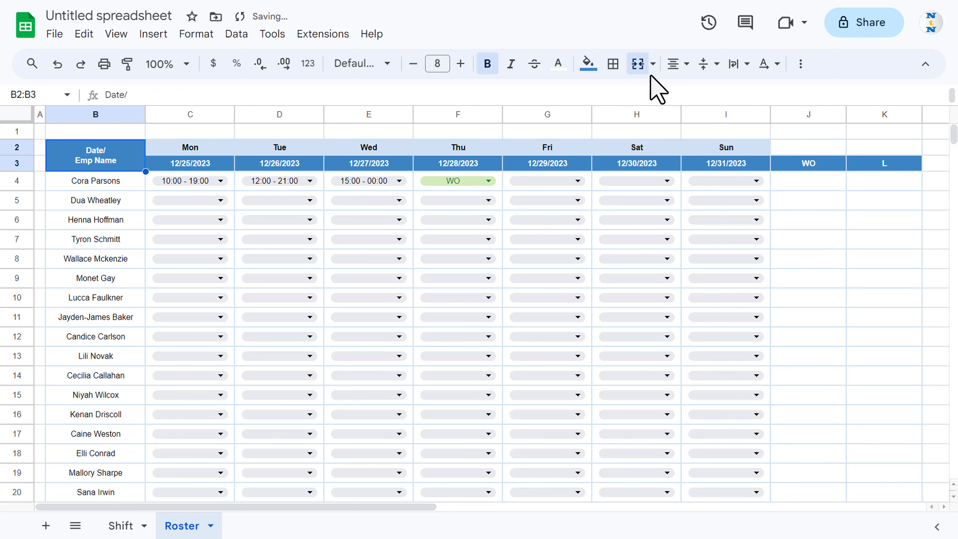
drag(798, 155, 800, 171)
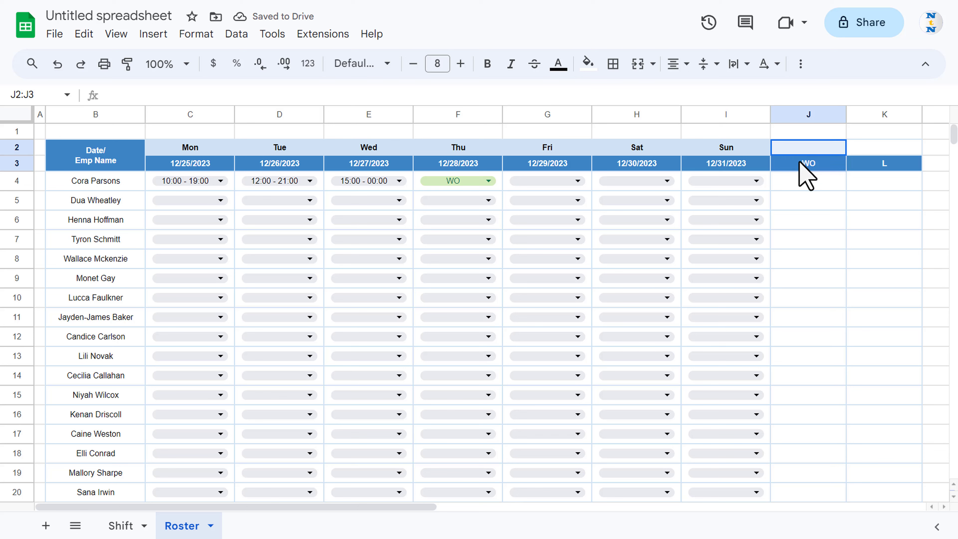
click(639, 64)
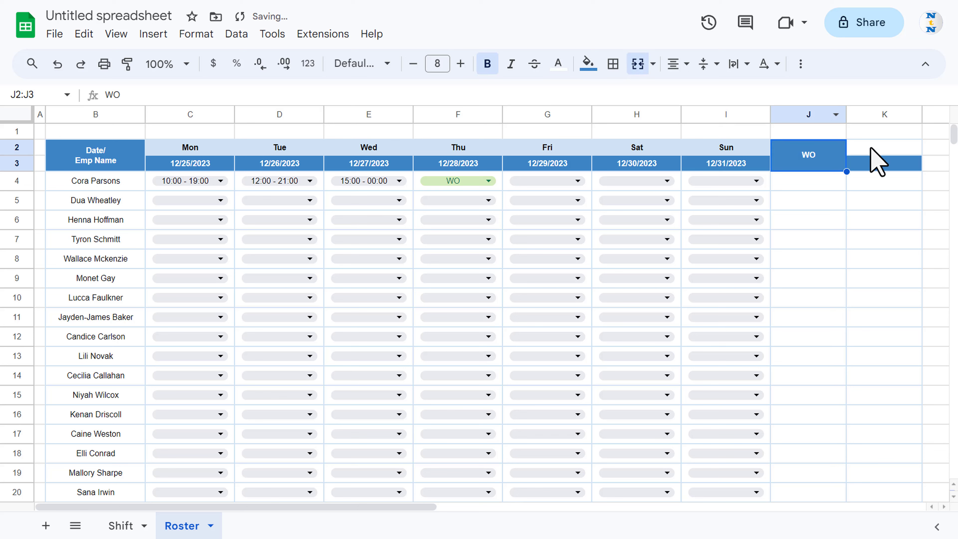
drag(879, 148, 881, 166)
text(L)
click(638, 65)
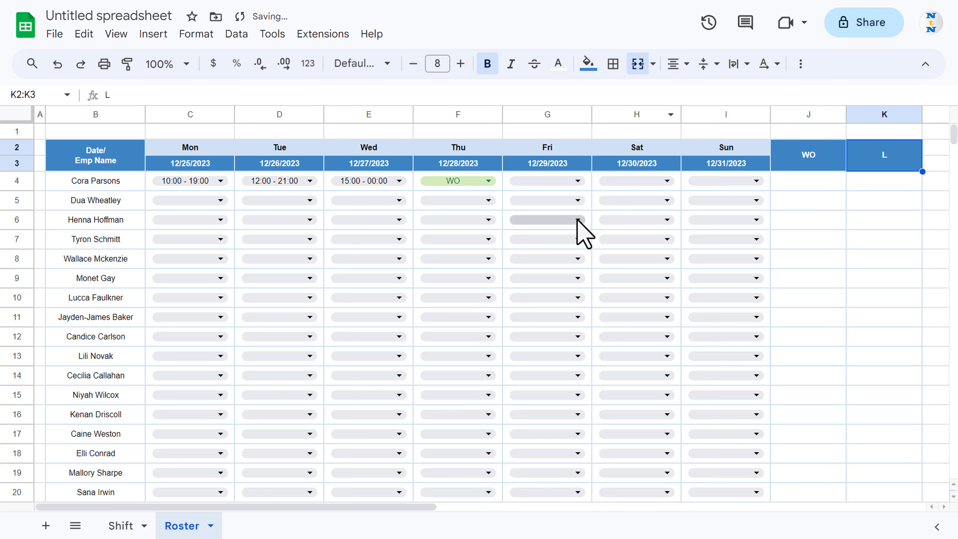
click(578, 219)
Hide the sheet gridlines on the Roster sheet.
click(840, 182)
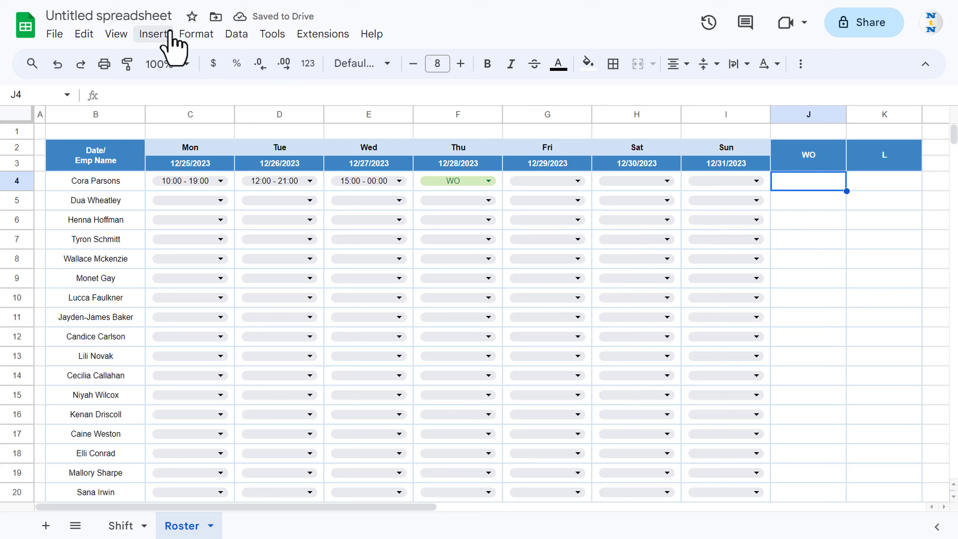
click(115, 34)
mouse_move(141, 60)
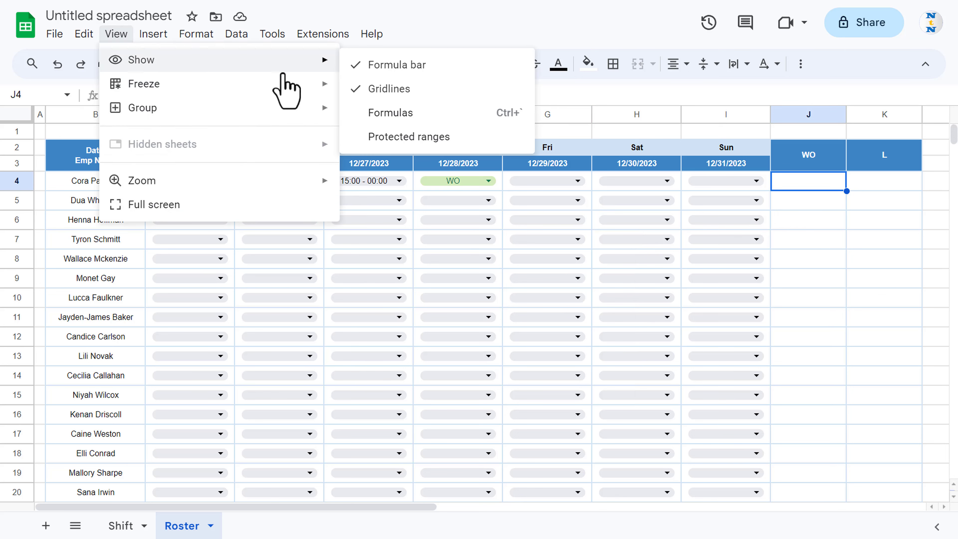
click(402, 90)
key(Up)
key(Left)
key(Down)
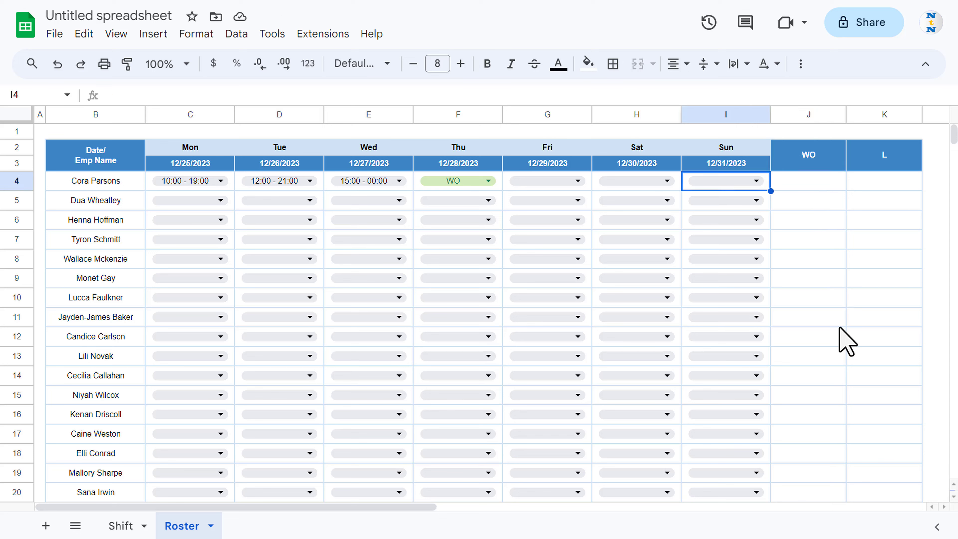
key(Right)
key(Up)
key(Down)
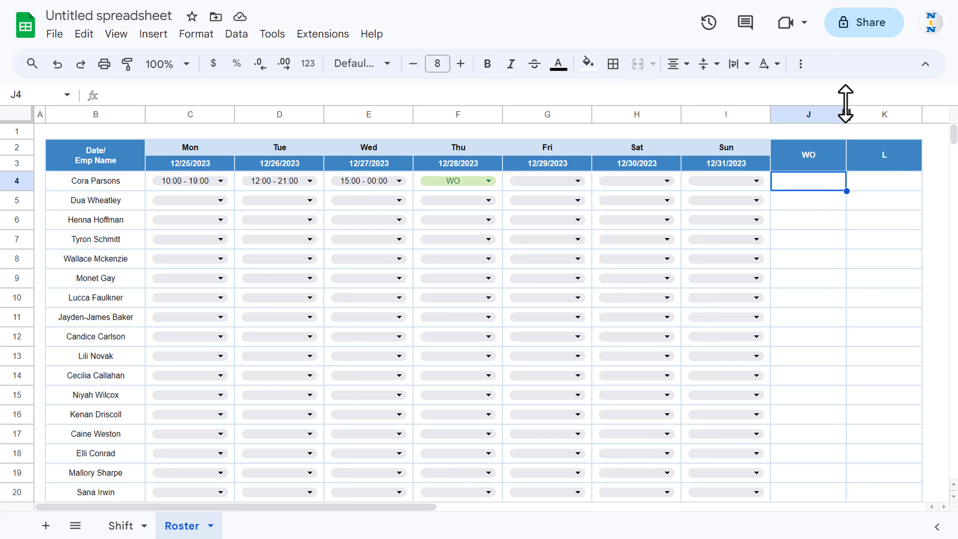
Make the WO and L columns J and K narrower.
click(836, 115)
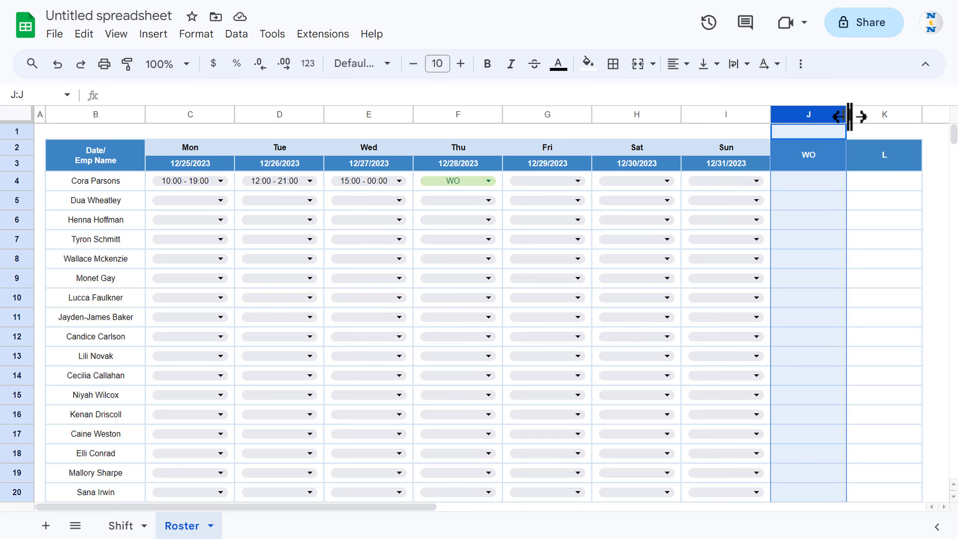
drag(846, 114, 818, 114)
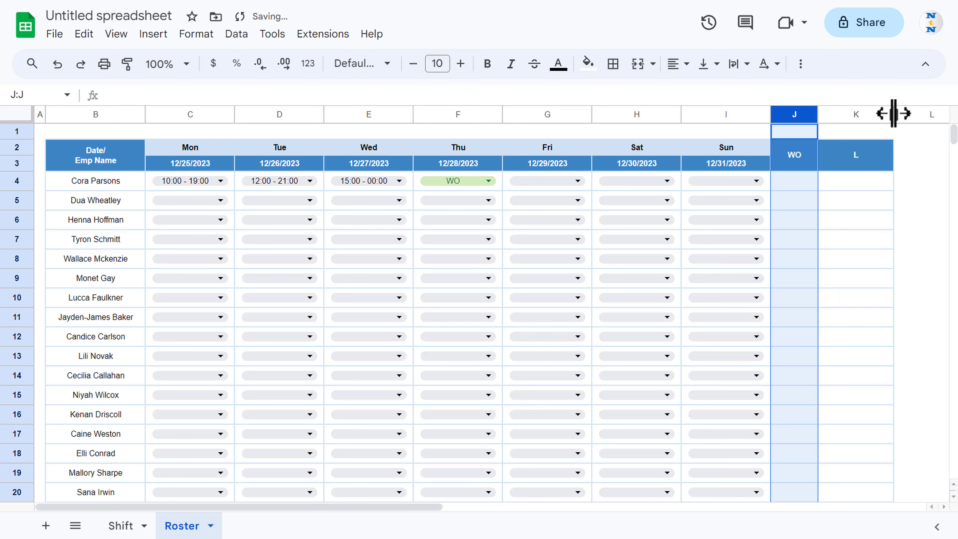
drag(893, 115, 863, 114)
Enter =COUNTIF(C4:I4,"WO") in J4 to count the first employee's week-off days.
click(807, 181)
text(=co)
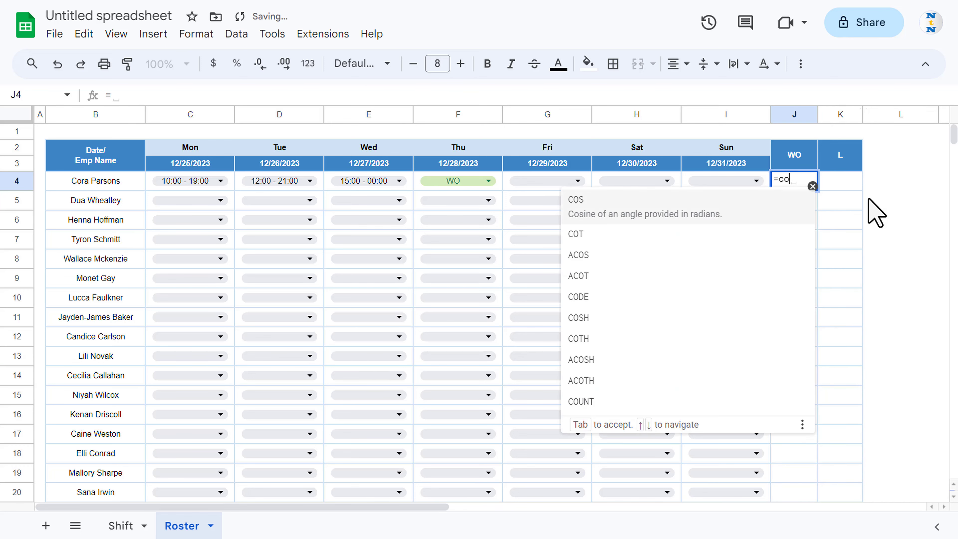
text(u)
key(Down)
key(Down)
key(Down)
key(Tab)
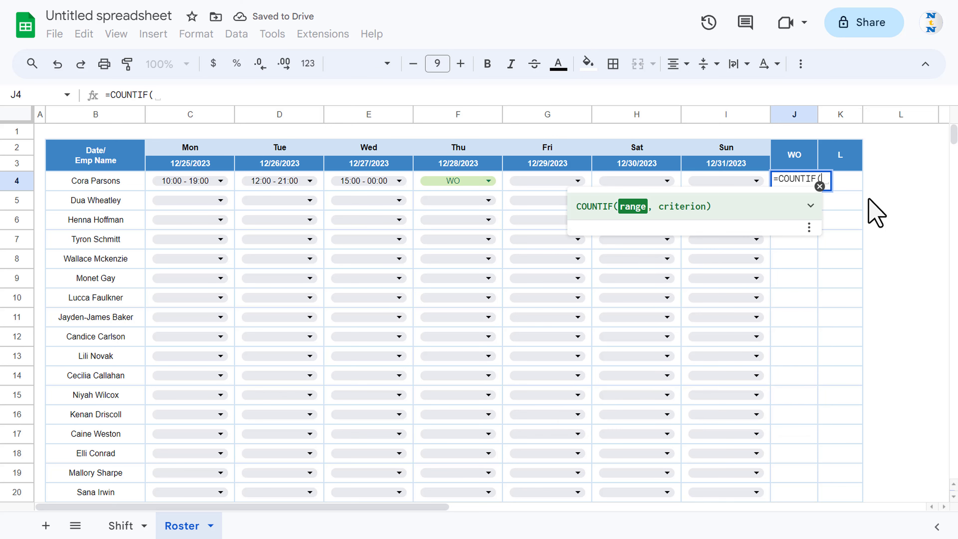
key(Left)
key(shift+Left)
key(shift+Left)
key(shift+Left)
key(shift+Left)
key(shift+Left)
key(shift+Left)
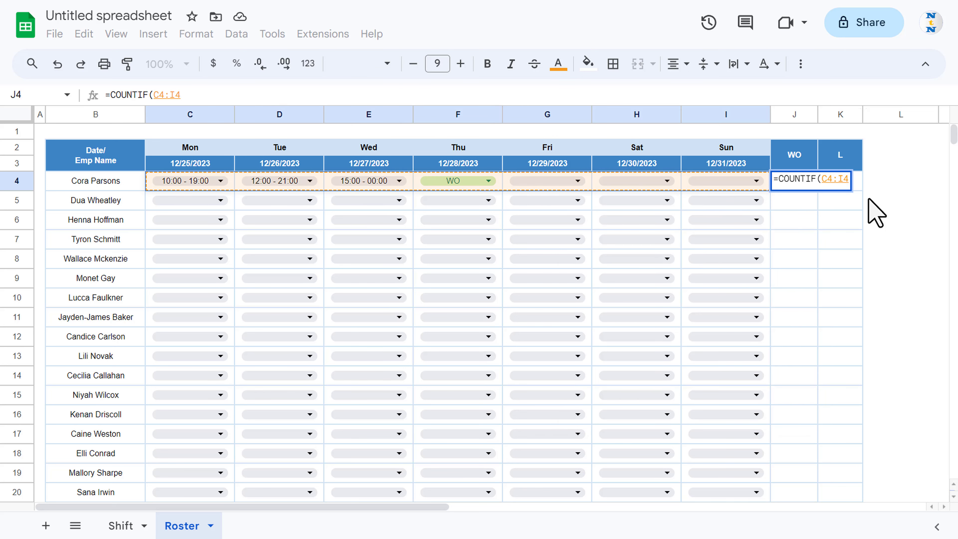
text(, ")
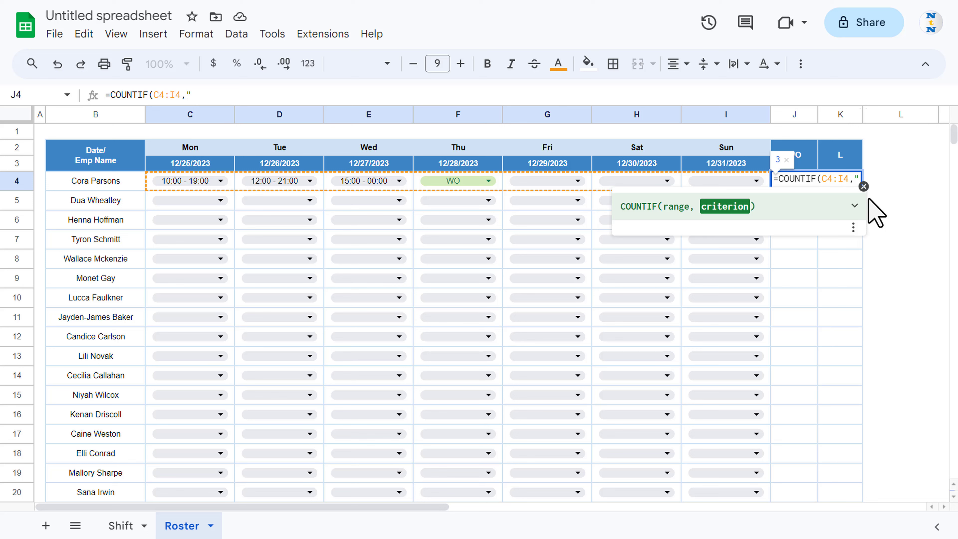
text(W)
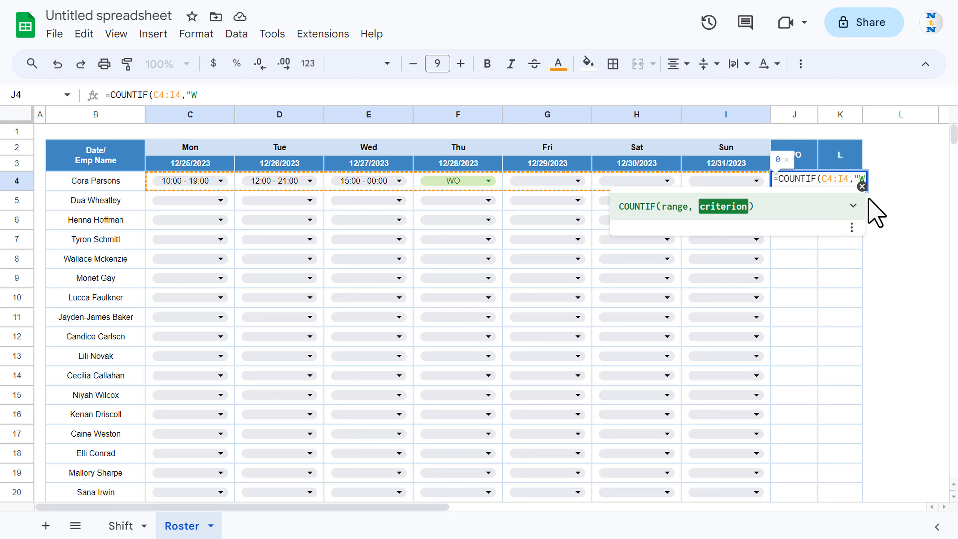
text(O"))
key(Return)
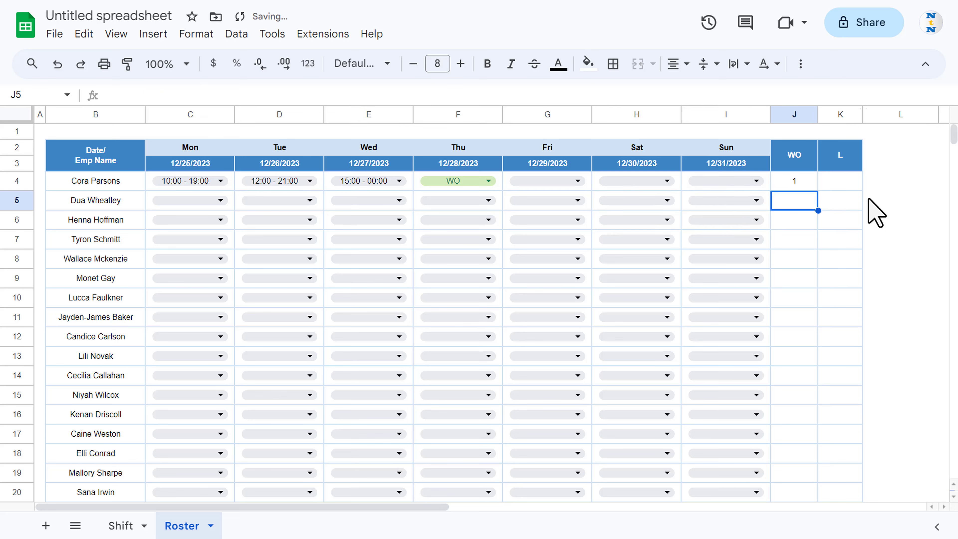
Enter =COUNTIF(C4:I4,"L") in K4 to count the first employee's leave days.
key(Up)
key(Right)
text(=co)
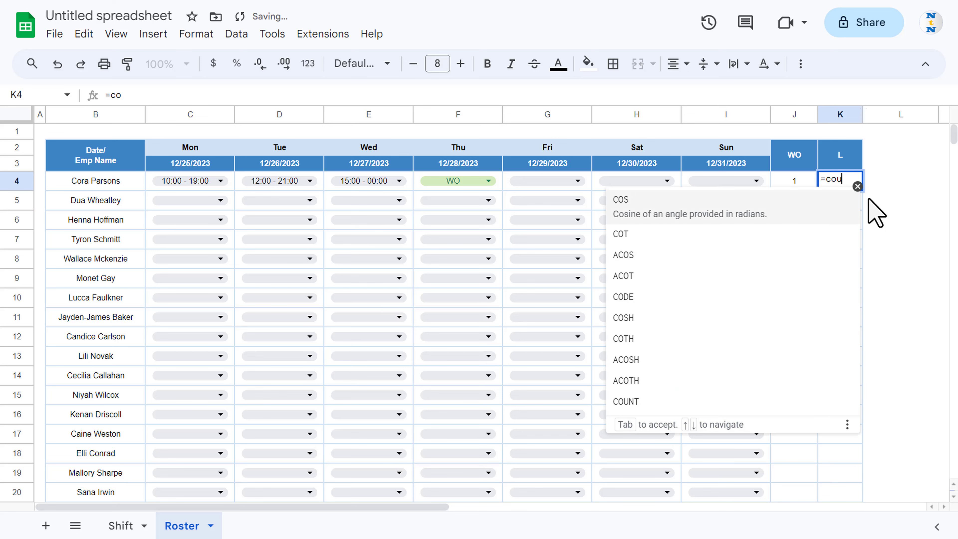
text(u)
key(Down)
key(Down)
key(Down)
key(Tab)
key(Left)
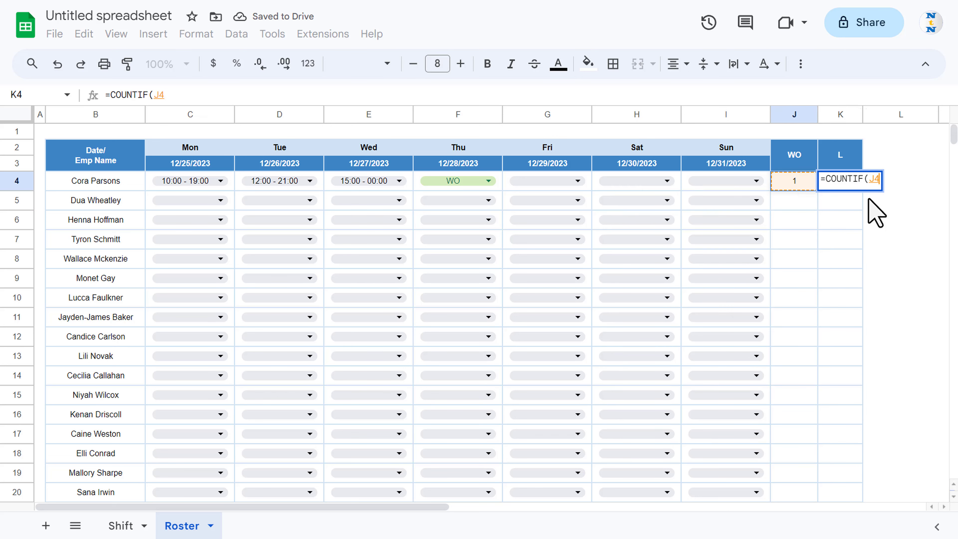
key(Left)
key(shift+Left)
key(shift+Left)
key(shift+Left)
key(shift+Left)
key(shift+Left)
key(shift+Left)
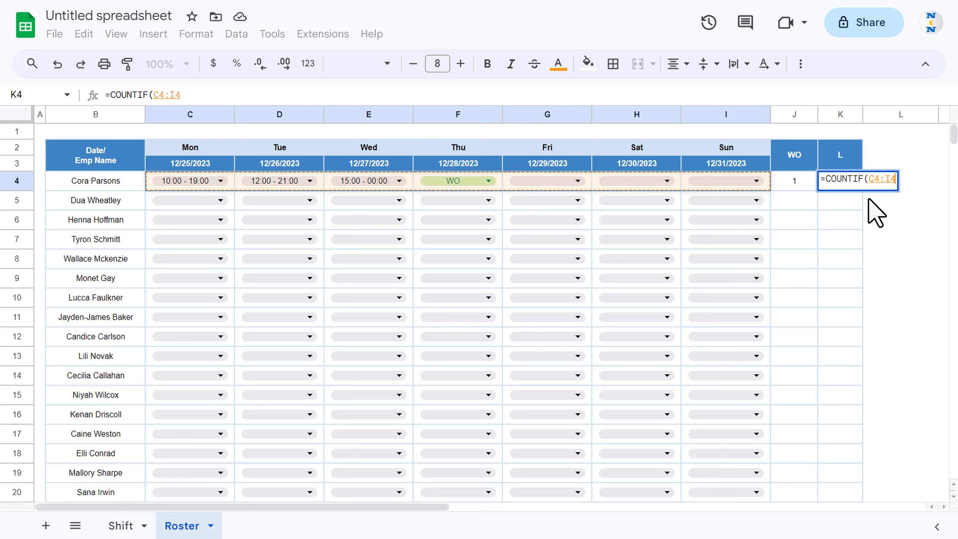
text(,"L")
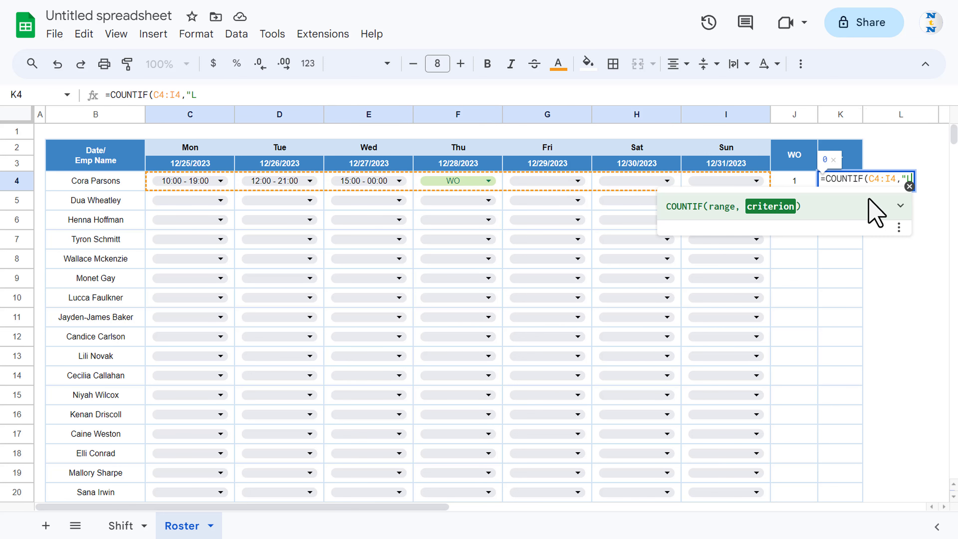
text())
key(Return)
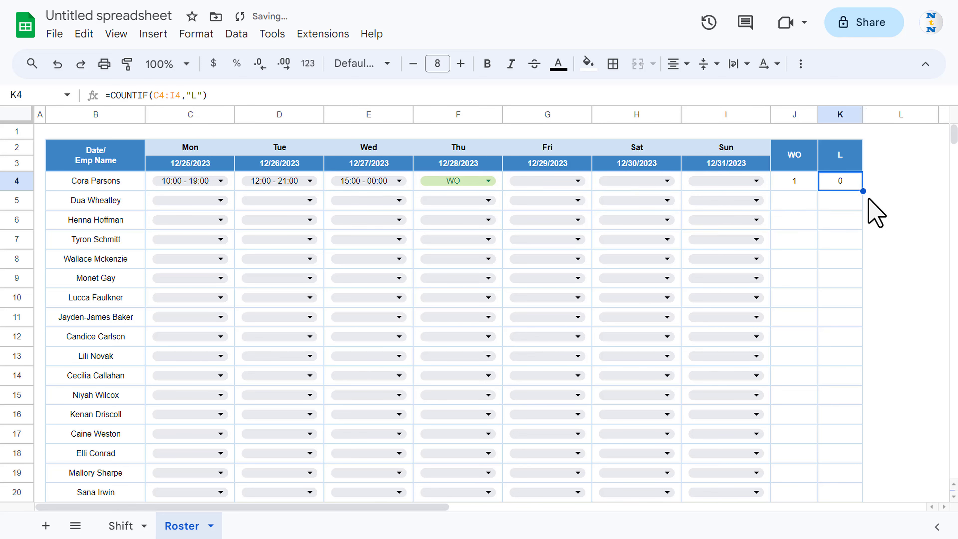
Fill both count formulas down J4:K31 with Ctrl+D.
key(Up)
key(Left)
key(Left)
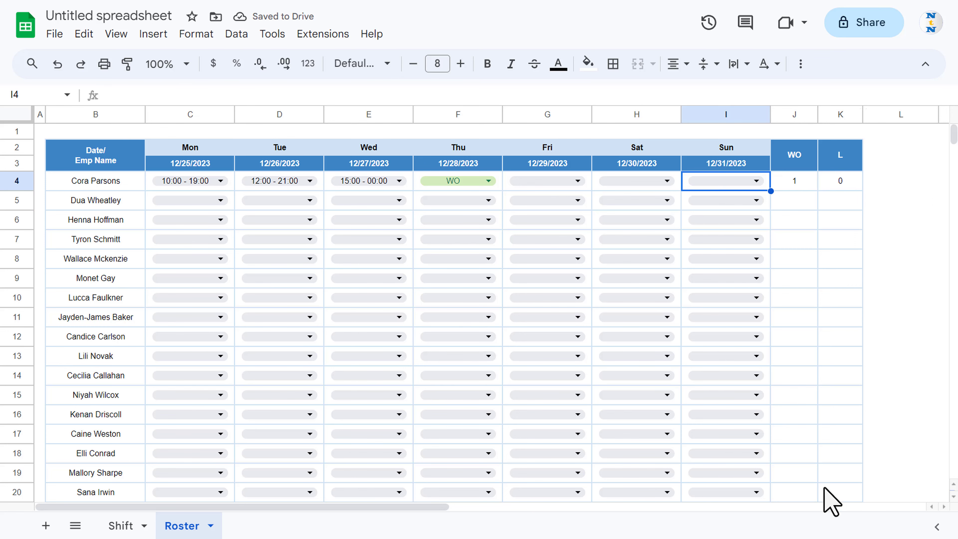
click(848, 494)
key(Down)
key(Down)
key(Down)
key(Down)
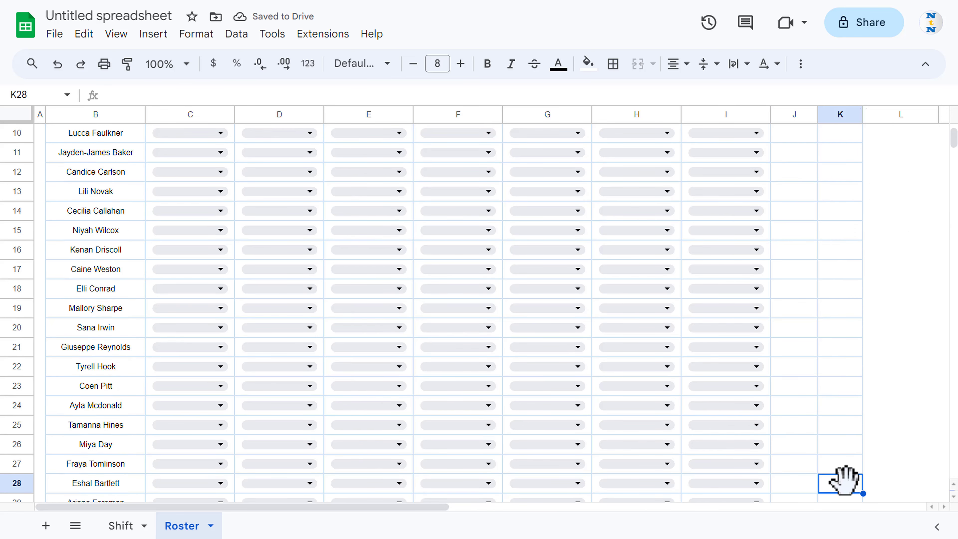
key(Down)
key(Down)
key(Up)
key(shift+Left)
key(ctrl+shift+Up)
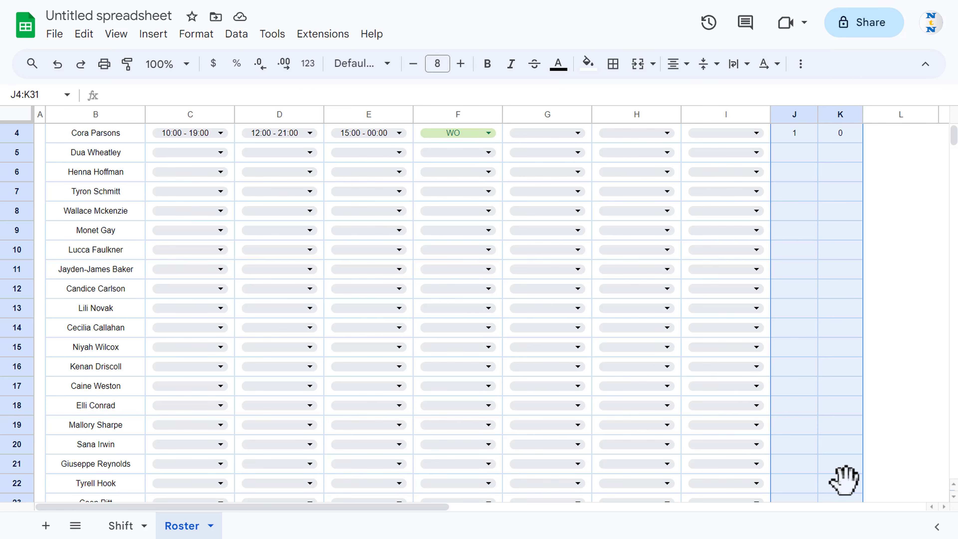
key(ctrl+d)
key(ctrl+Up)
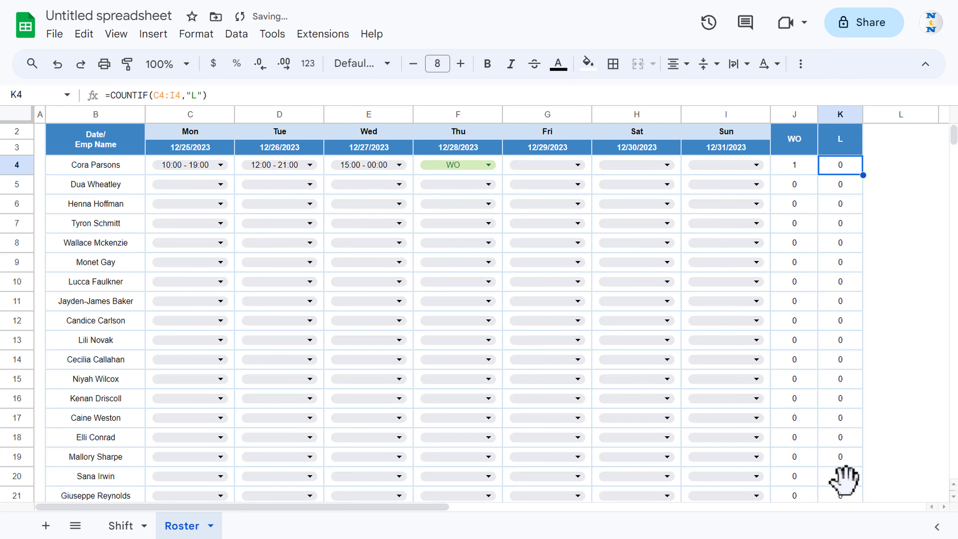
key(Left)
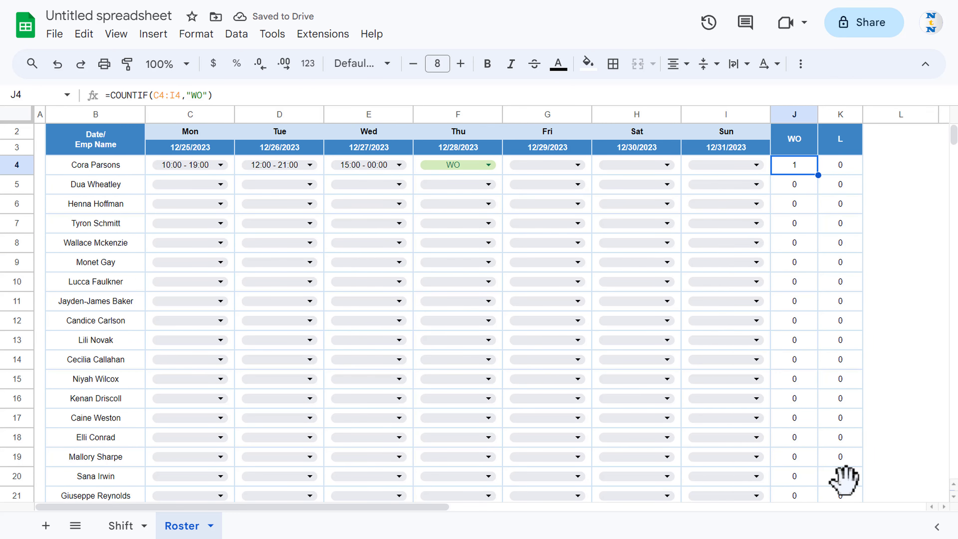
key(ctrl+Left)
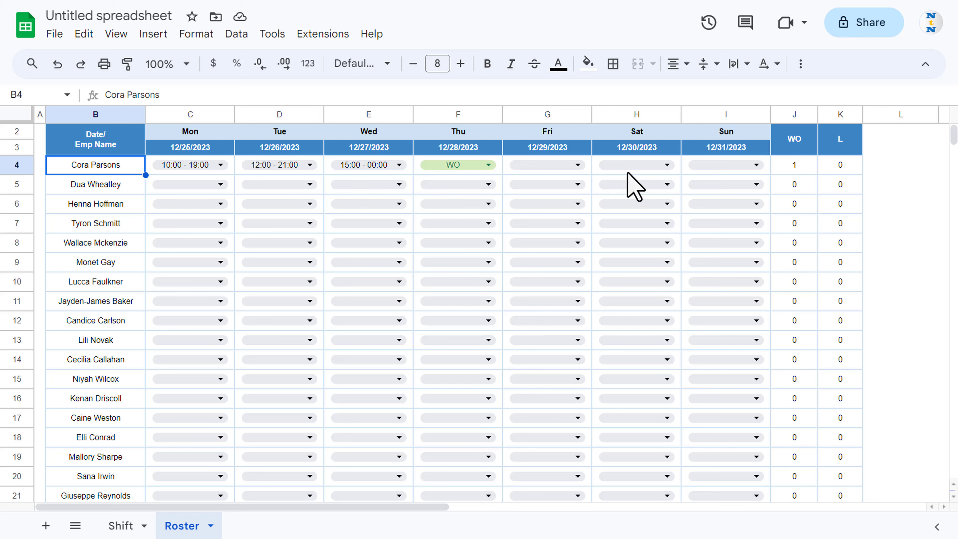
Select the roster's shift cells C4:I31.
click(100, 261)
key(Up)
key(Up)
key(Up)
key(Right)
key(shift+Right)
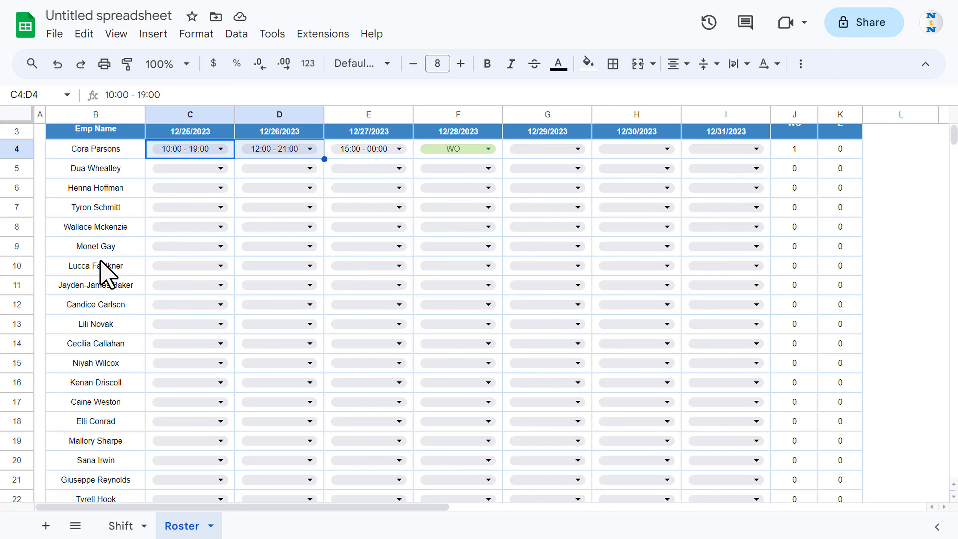
key(shift+Right)
key(shift+Right)
key(shift+Down)
key(shift+Right)
key(shift+Up)
key(shift+Right)
key(shift+Right)
key(shift+Down)
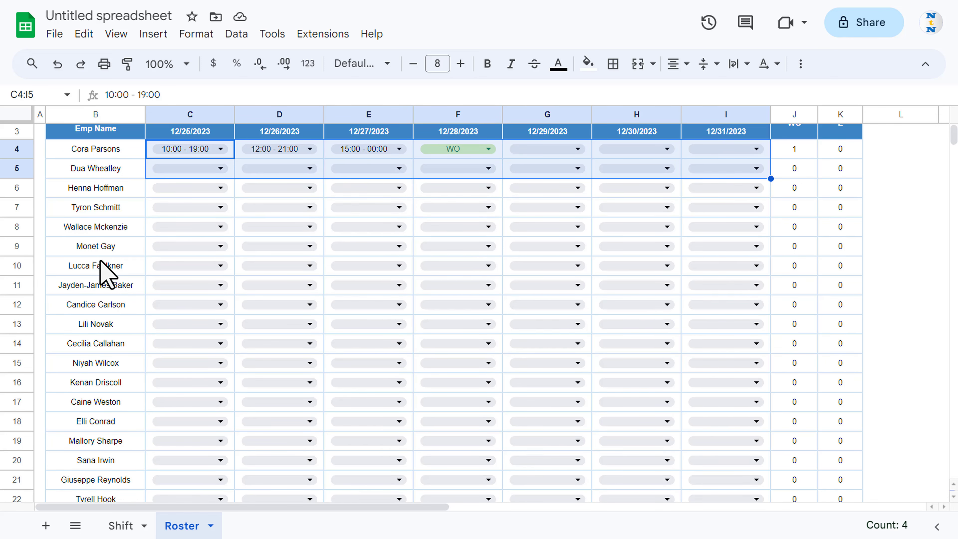
key(shift+Down)
key(shift+Down)
key(shift+Down)
key(shift+Down)
key(shift+Down)
key(shift+Down)
key(shift+Down)
key(shift+Down)
key(shift+Down)
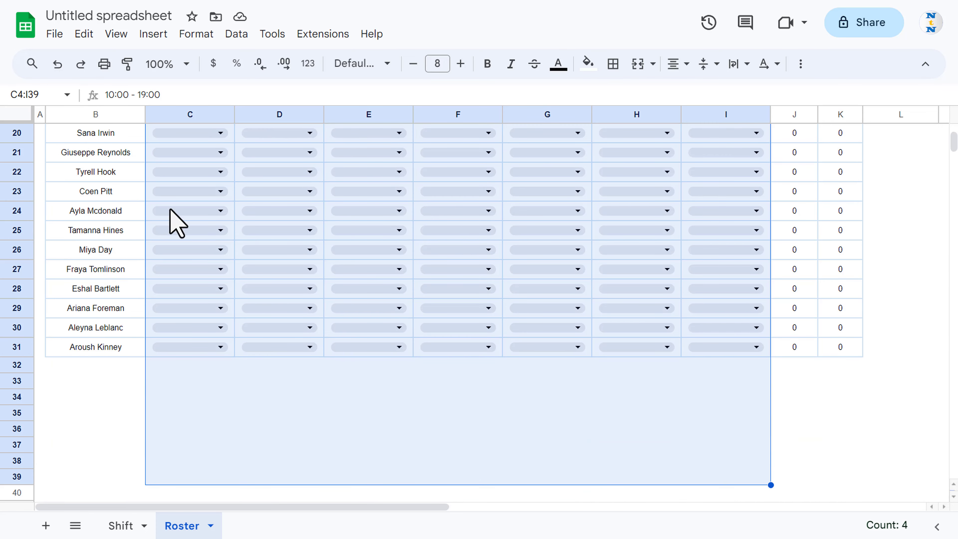
scroll(171, 221, up, 6)
Add a conditional format rule with custom formula =$J4<>2 and orange fill.
click(201, 37)
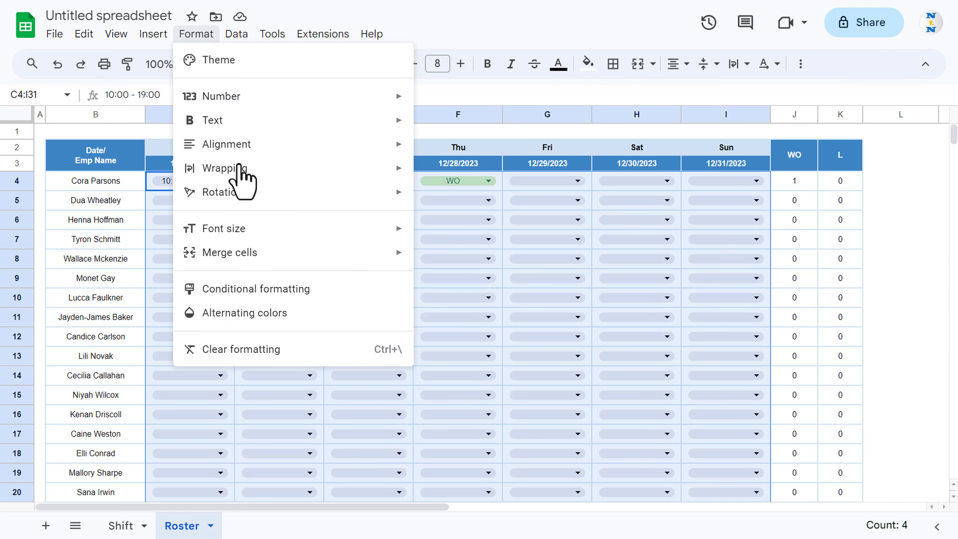
click(250, 290)
click(913, 270)
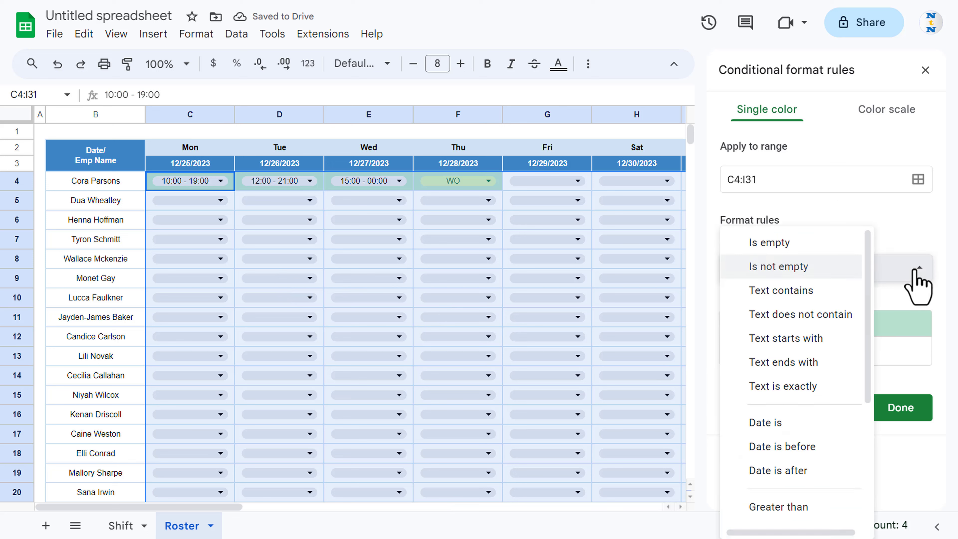
scroll(872, 298, down, 1)
drag(870, 301, 881, 466)
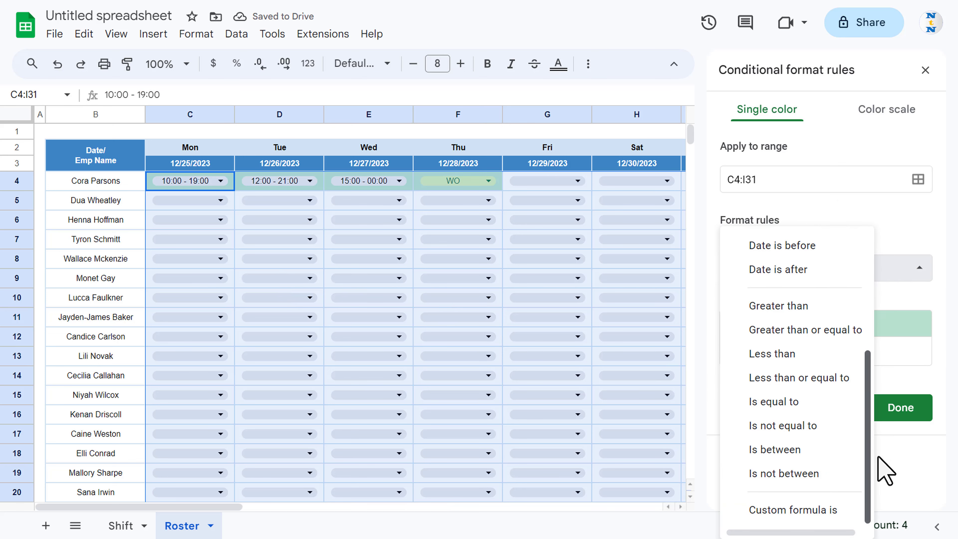
click(821, 509)
click(759, 301)
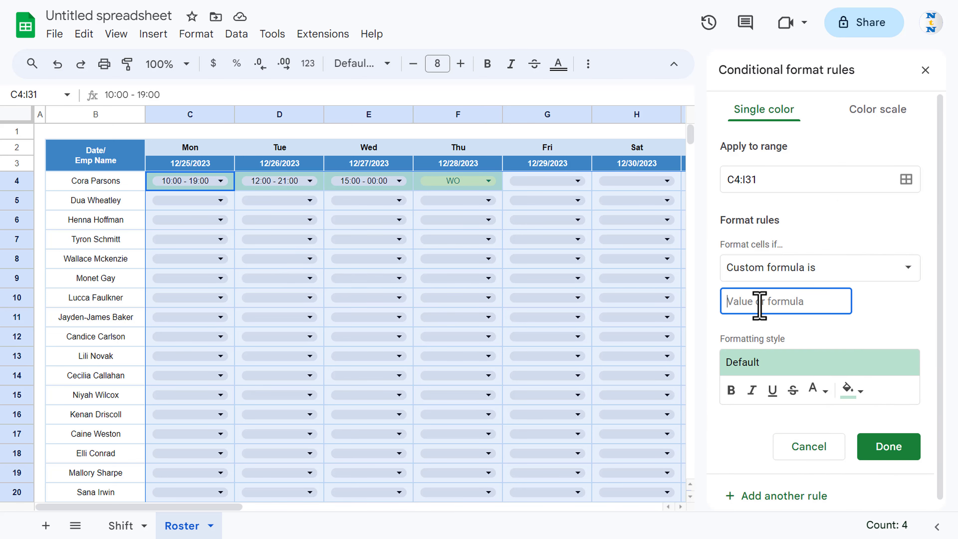
scroll(622, 234, right, 2)
text(=J4)
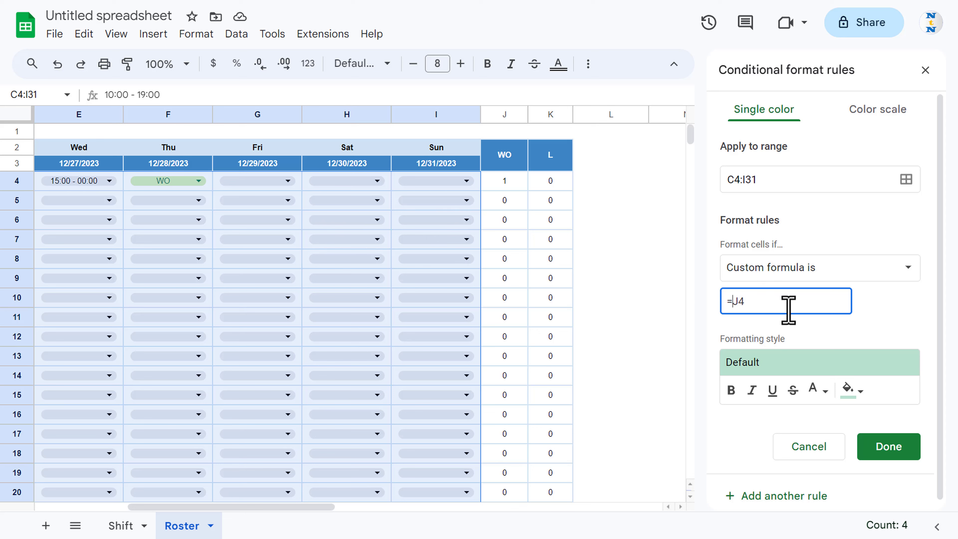
click(732, 301)
text($J4<>2)
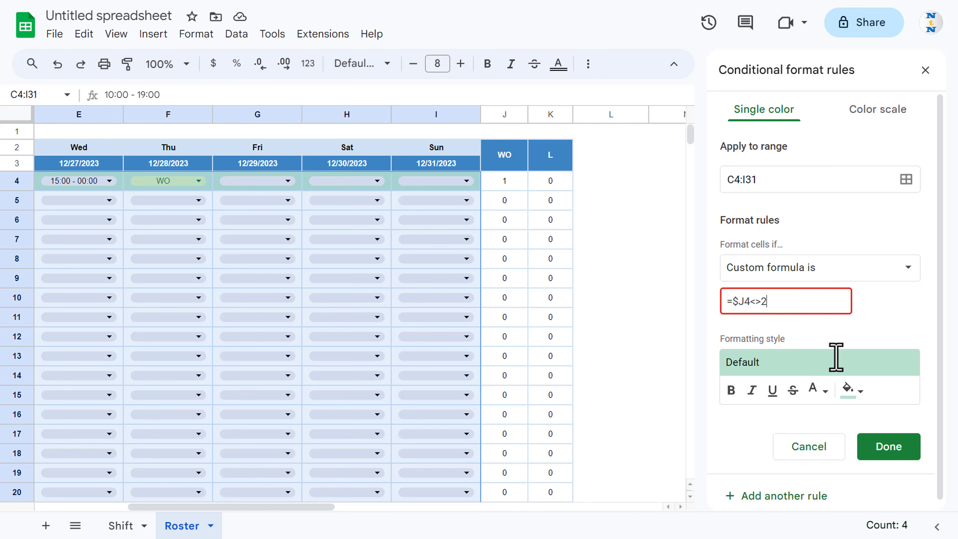
click(851, 390)
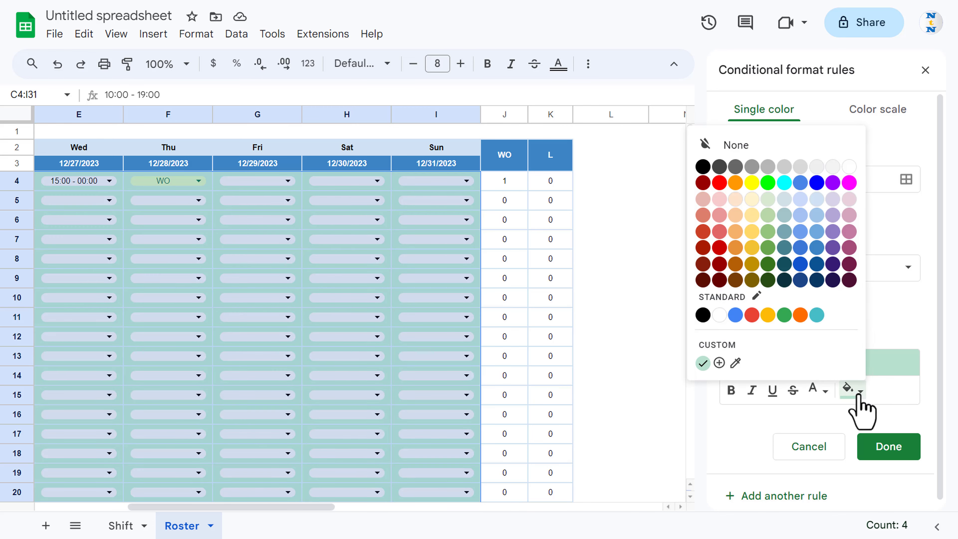
click(801, 315)
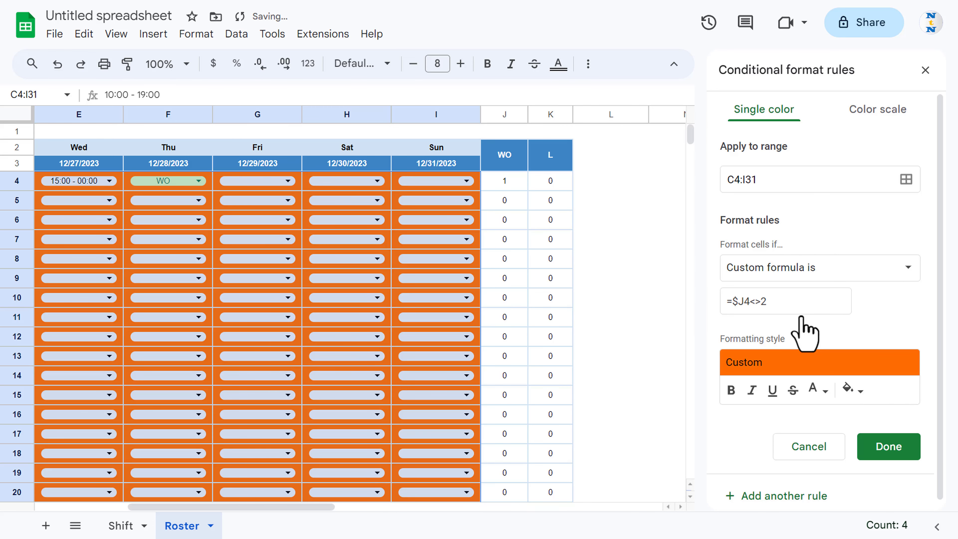
click(913, 452)
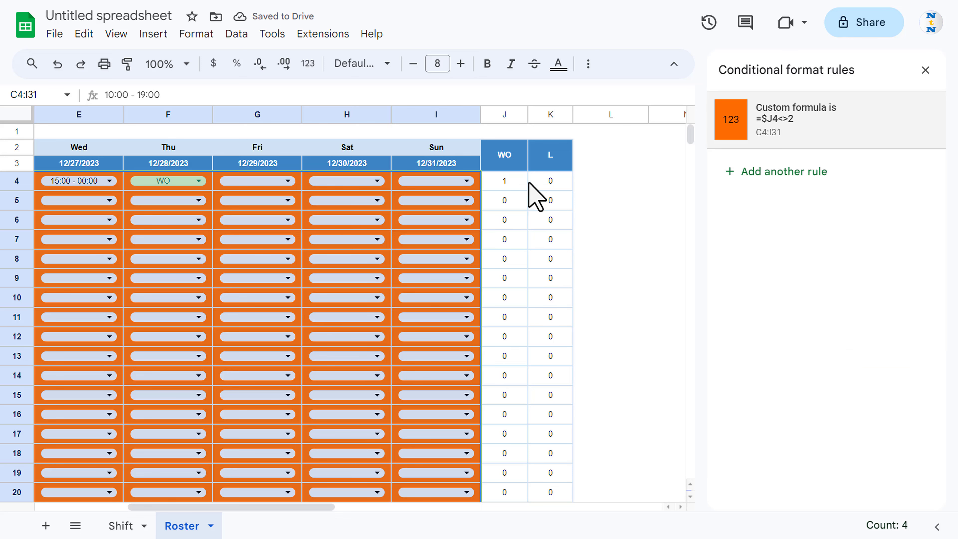
Close the rules panel and set row 4's Sunday cell I4 to WO.
click(925, 70)
click(526, 155)
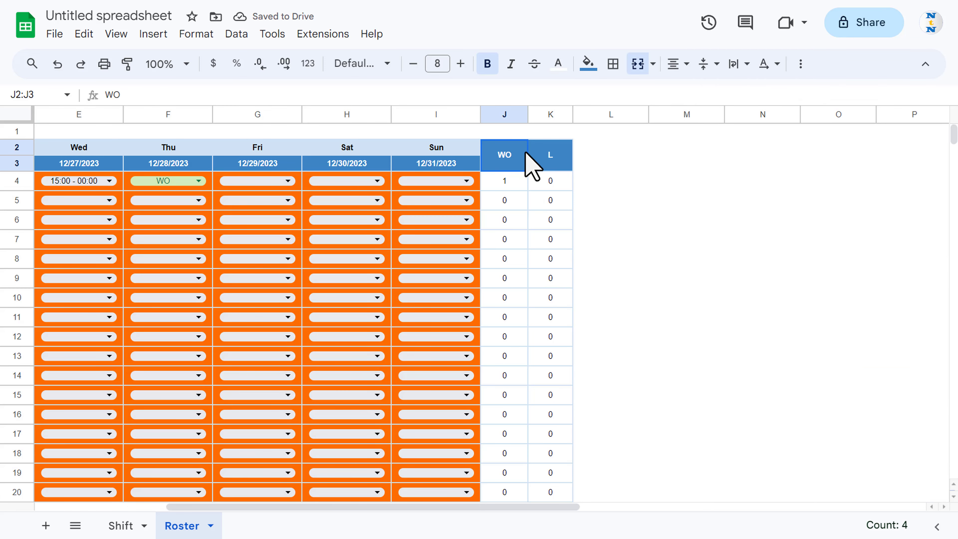
click(468, 182)
click(408, 300)
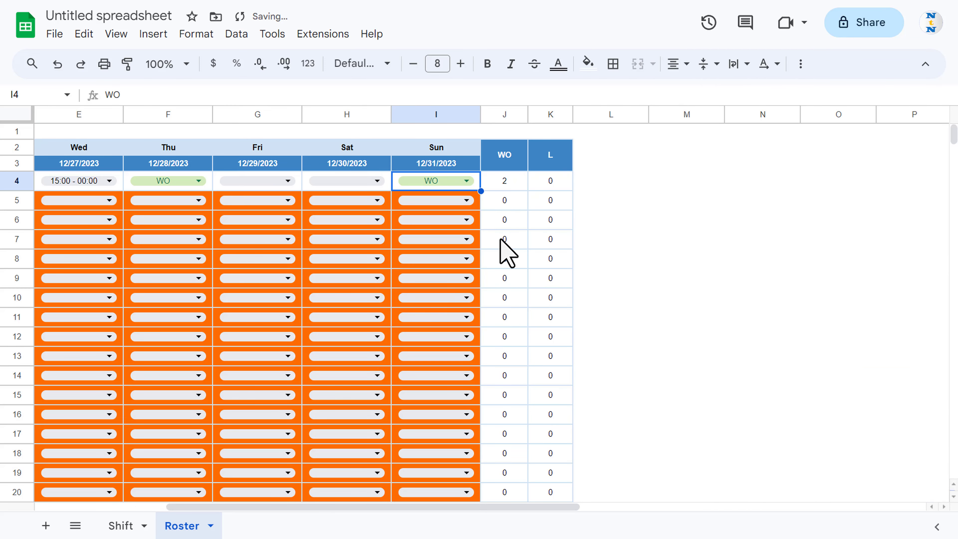
key(Left)
key(Left)
key(Left)
key(Left)
key(Left)
key(Left)
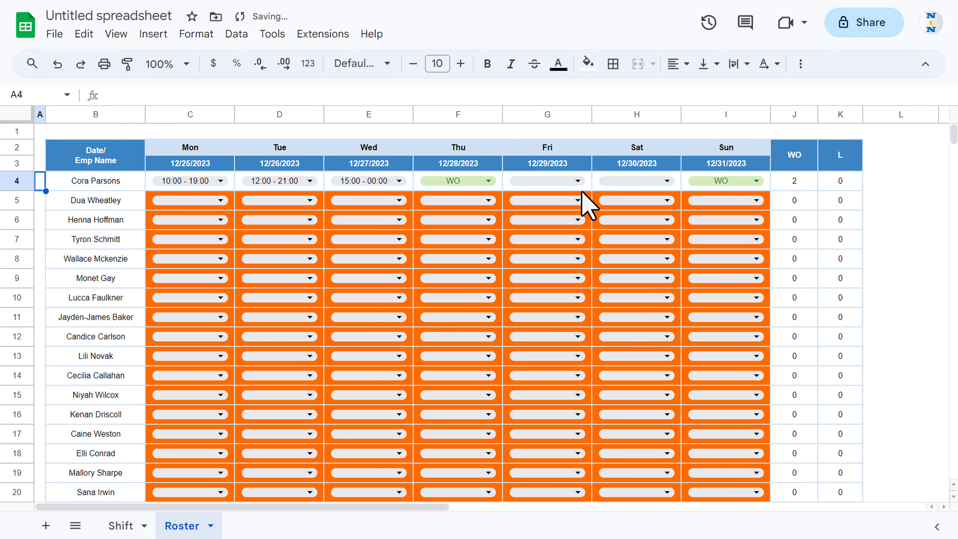
key(Right)
key(Right)
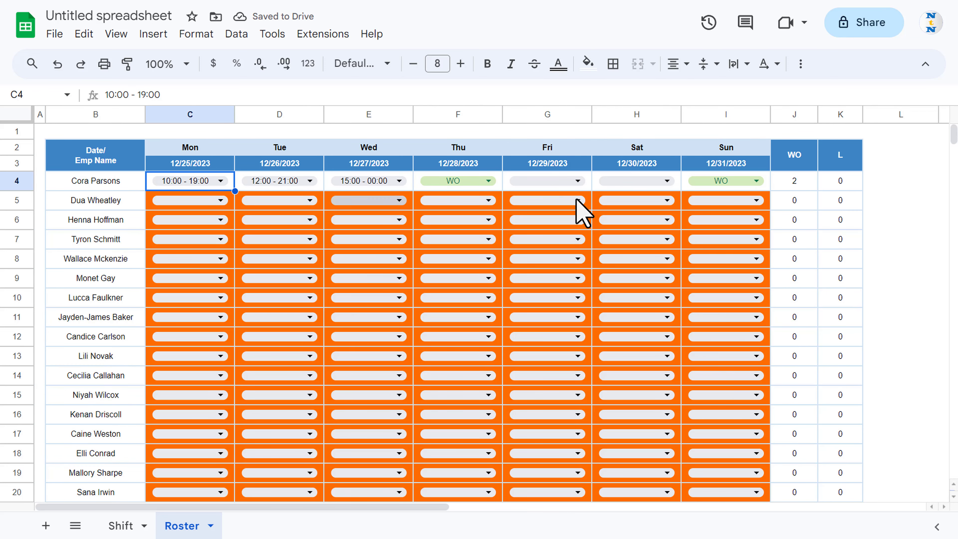
Set row 5's Monday and Tuesday (C5, D5) to the 12:00 - 21:00 shift.
click(221, 200)
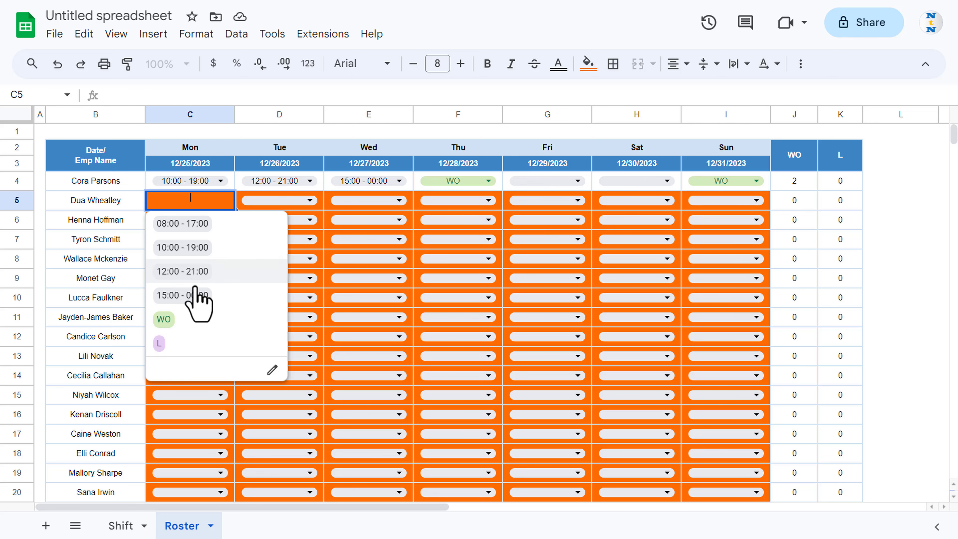
click(193, 274)
click(310, 200)
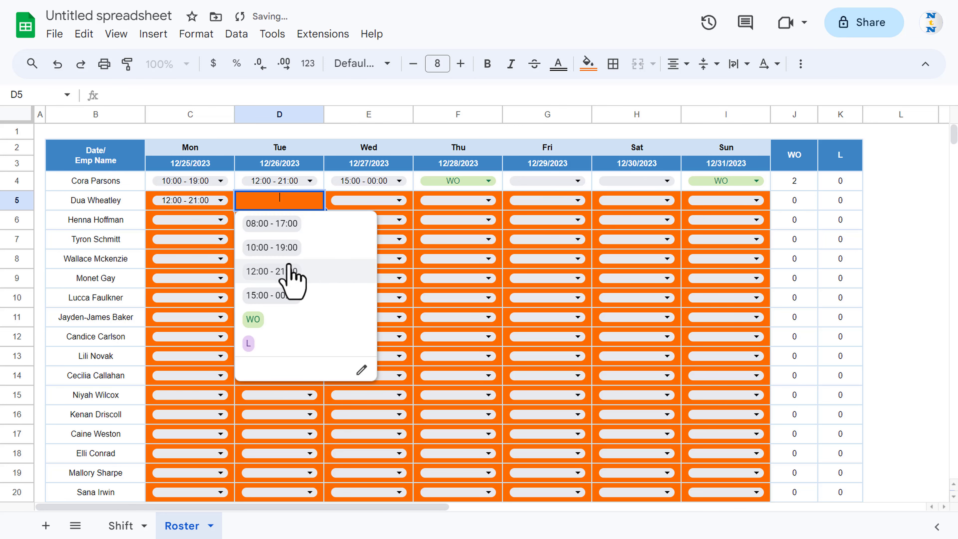
click(293, 274)
Mark row 5's Wednesday and Thursday as WO and its Saturday as leave L.
click(385, 204)
click(347, 320)
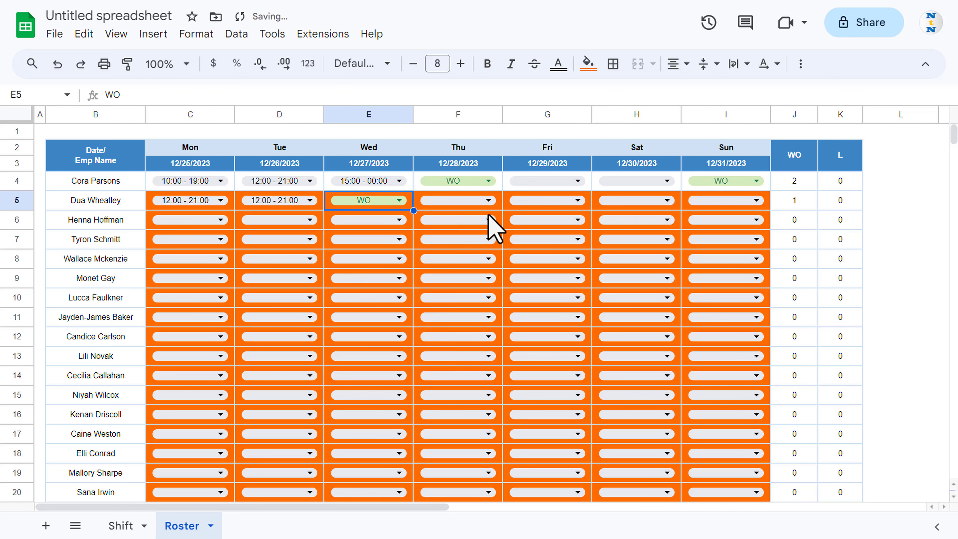
click(492, 206)
click(488, 201)
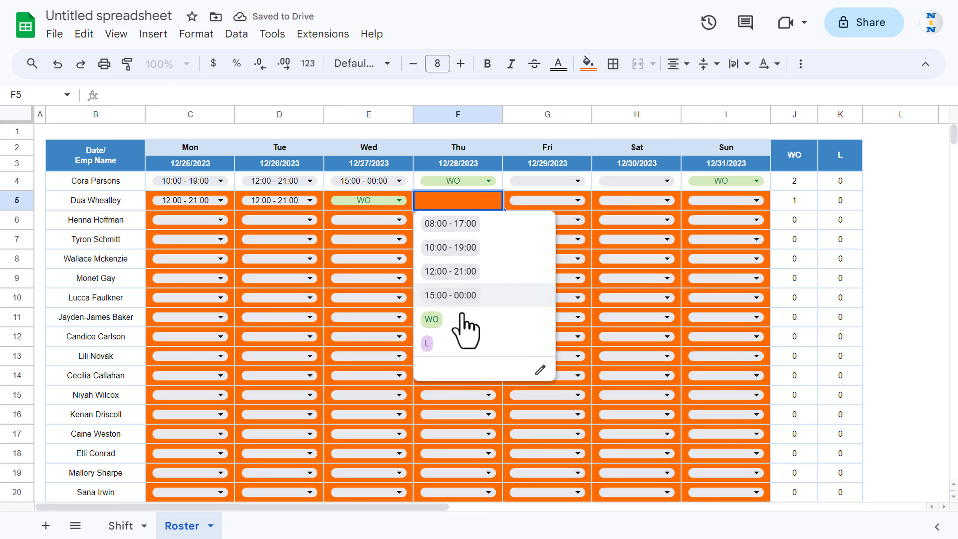
click(465, 320)
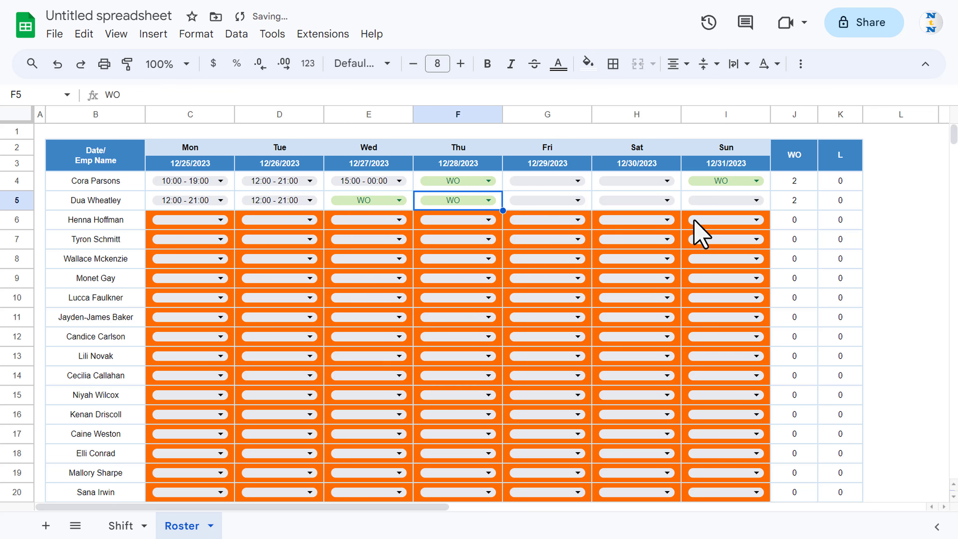
click(670, 201)
click(611, 319)
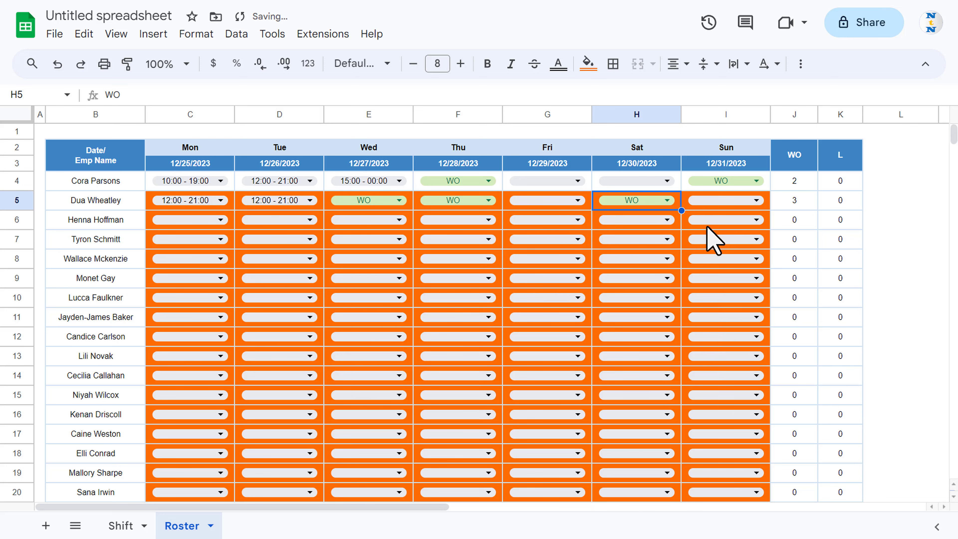
click(668, 201)
click(615, 344)
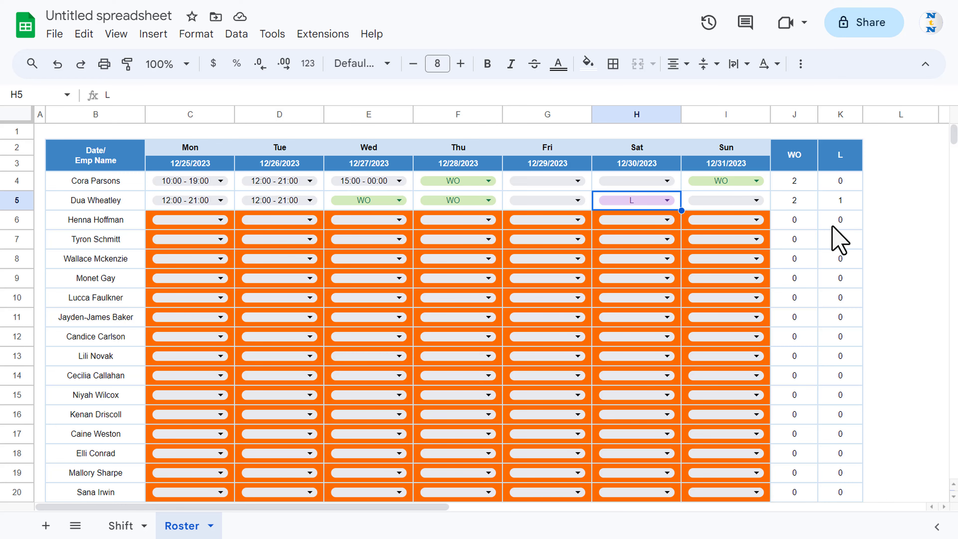
Copy the shift labels D2:D7 from the Shift sheet and return to the Roster sheet.
scroll(808, 231, down, 3)
scroll(808, 231, down, 3)
scroll(809, 231, down, 5)
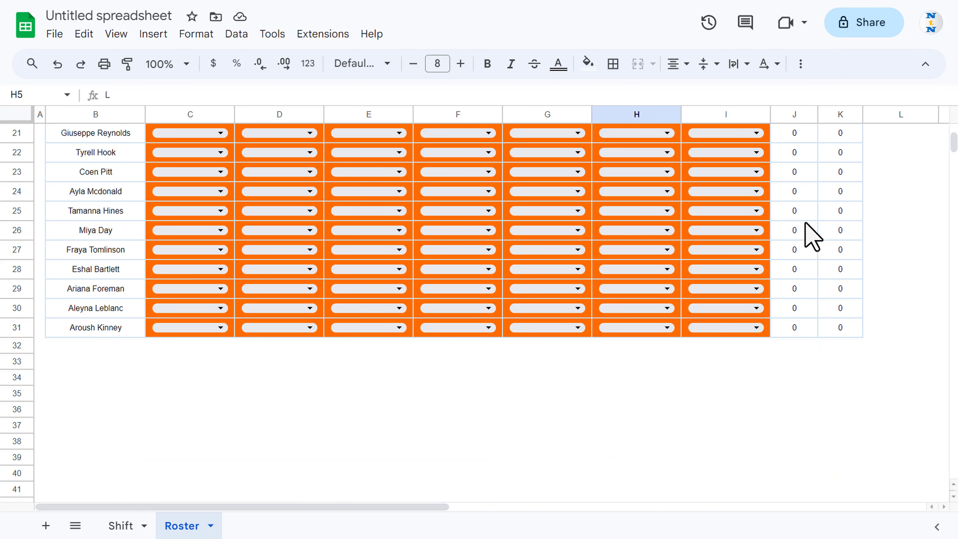
scroll(583, 239, down, 1)
click(104, 354)
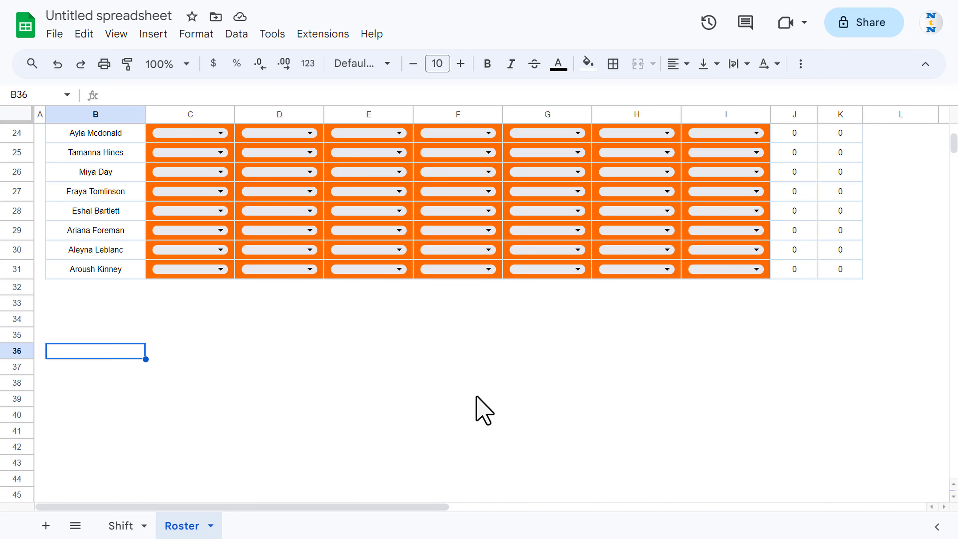
scroll(506, 399, up, 3)
scroll(264, 472, down, 1)
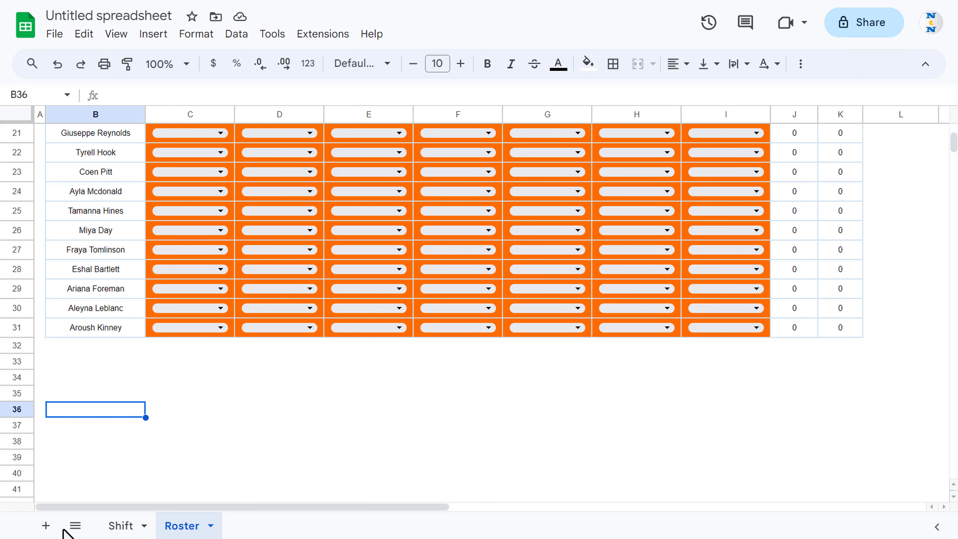
click(121, 526)
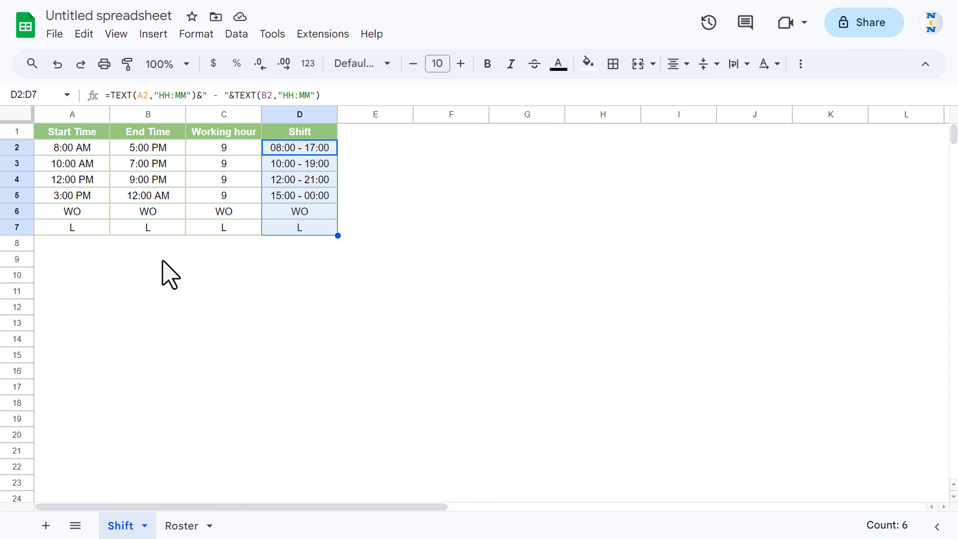
click(305, 136)
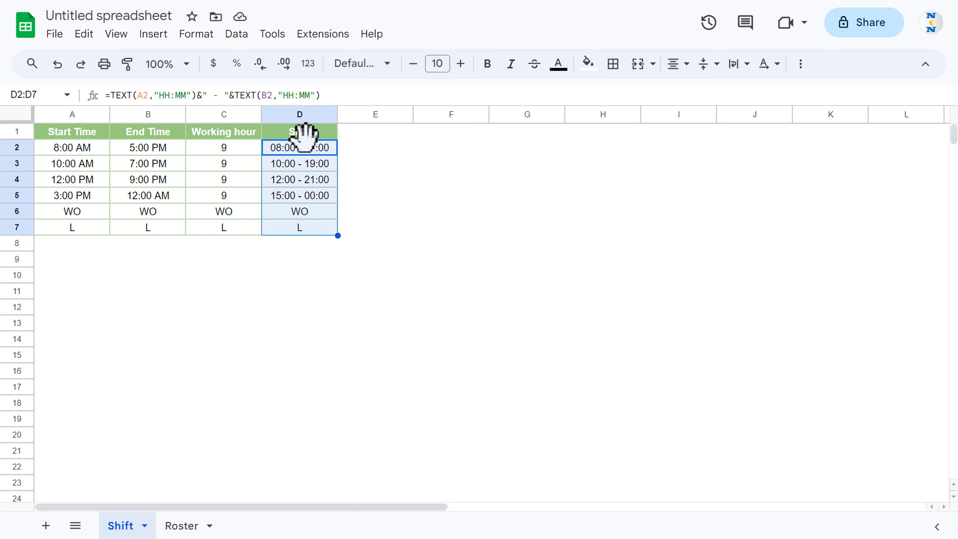
click(189, 526)
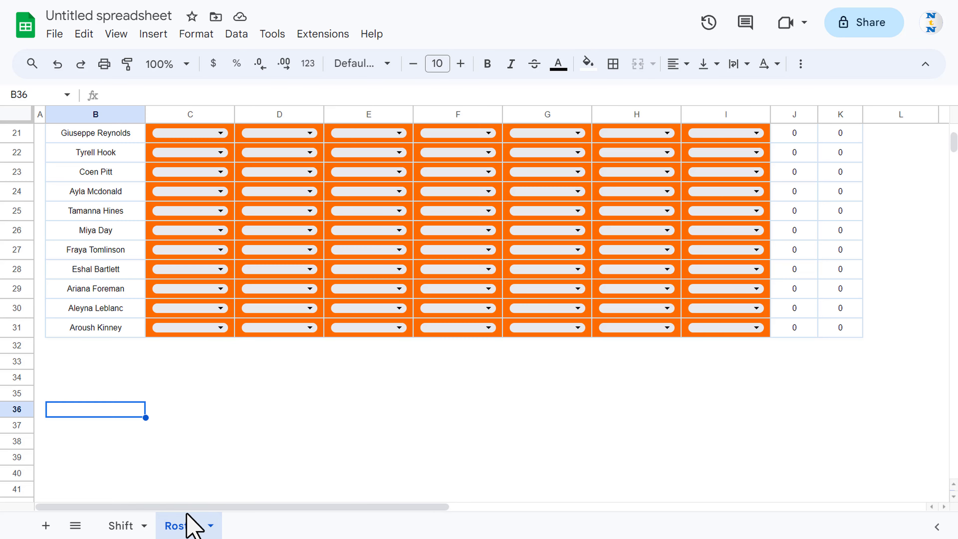
Paste the shift labels into B36 and enter =COUNTIF(C$4:C$31,$B36) in C36.
text(08:00 - 17:00 10:00 - 19:00 12:00 - 21:00 15:00 - 00:00 WO L)
click(166, 433)
key(Up)
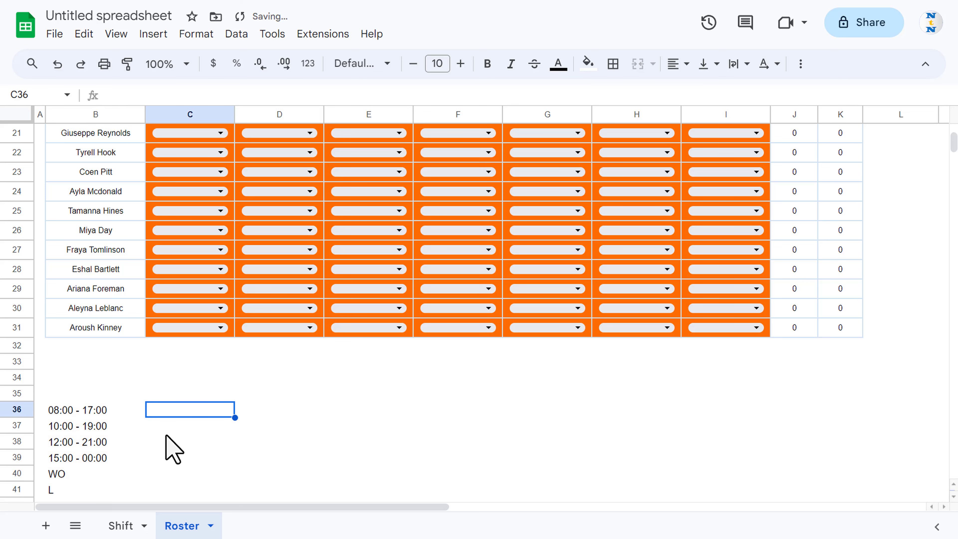
text(=cou)
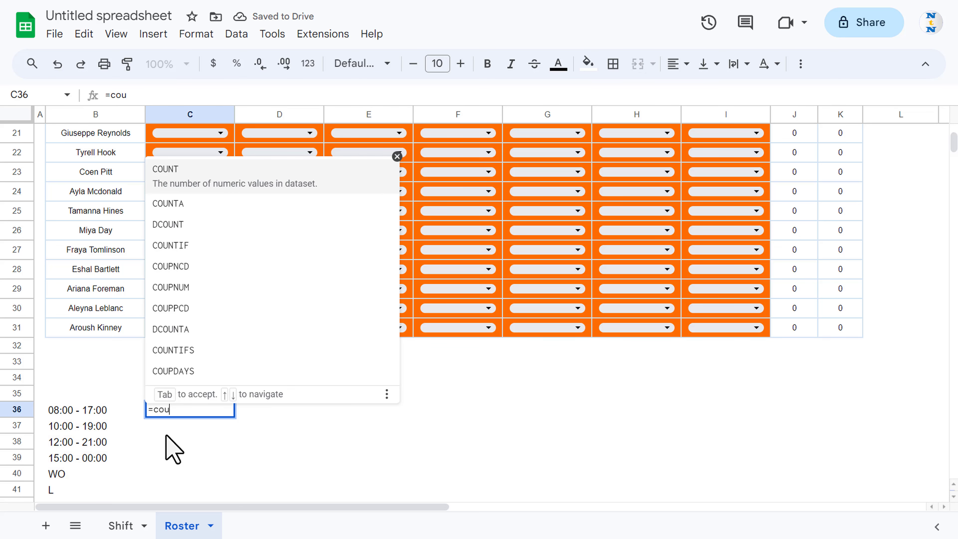
key(Down)
key(Down)
key(Down)
key(Tab)
key(Up)
key(Up)
key(Up)
key(Up)
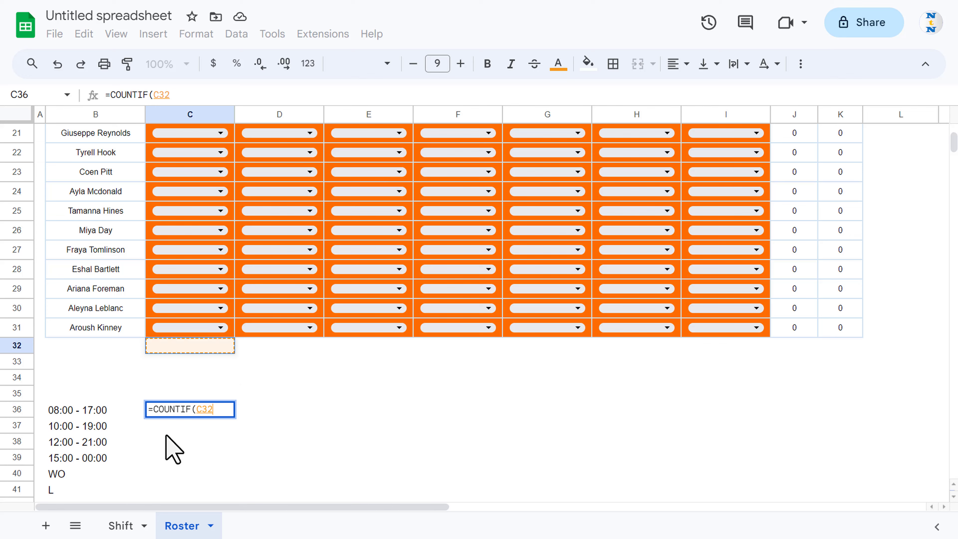
key(Up)
key(ctrl+shift+Up)
key(shift+Up)
key(shift+Up)
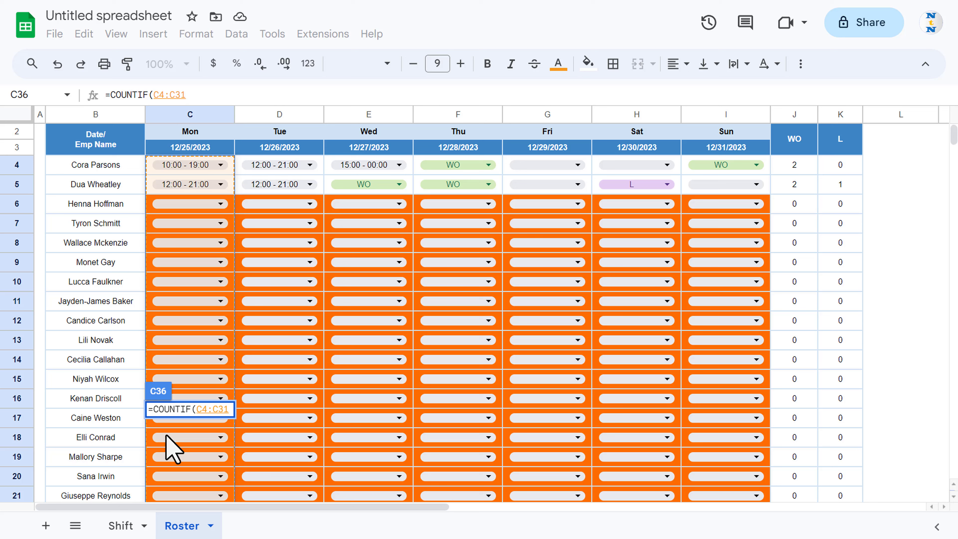
key(F4)
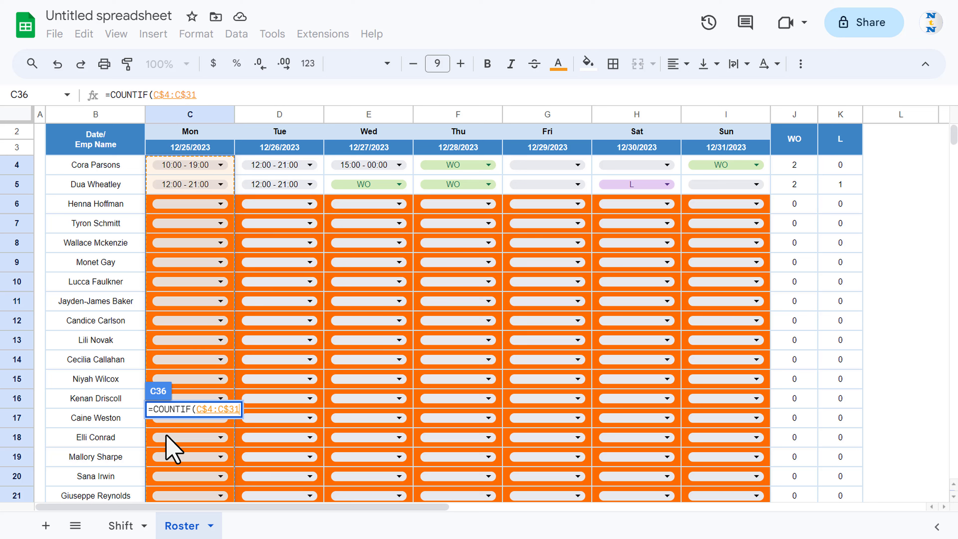
text(,)
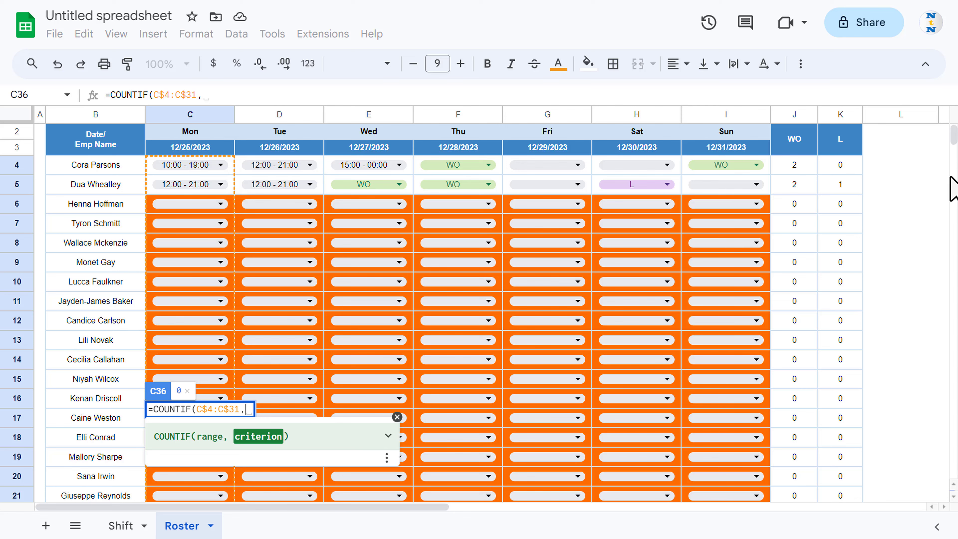
scroll(595, 234, down, 10)
click(79, 430)
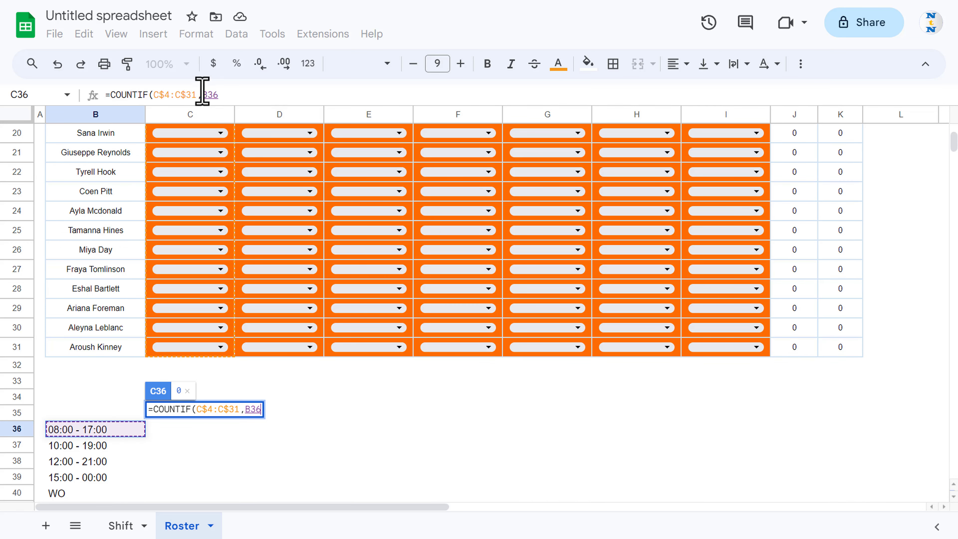
click(210, 95)
text($)
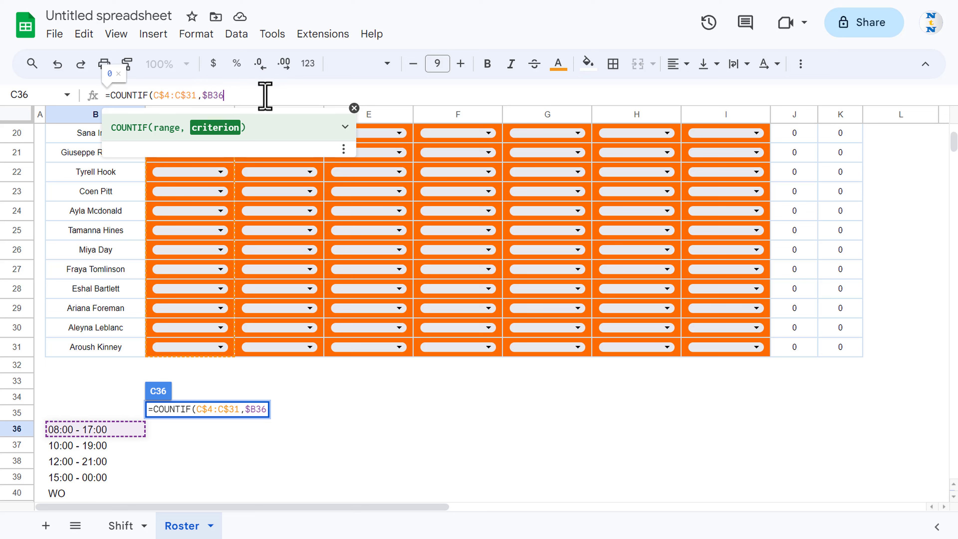
text())
key(Return)
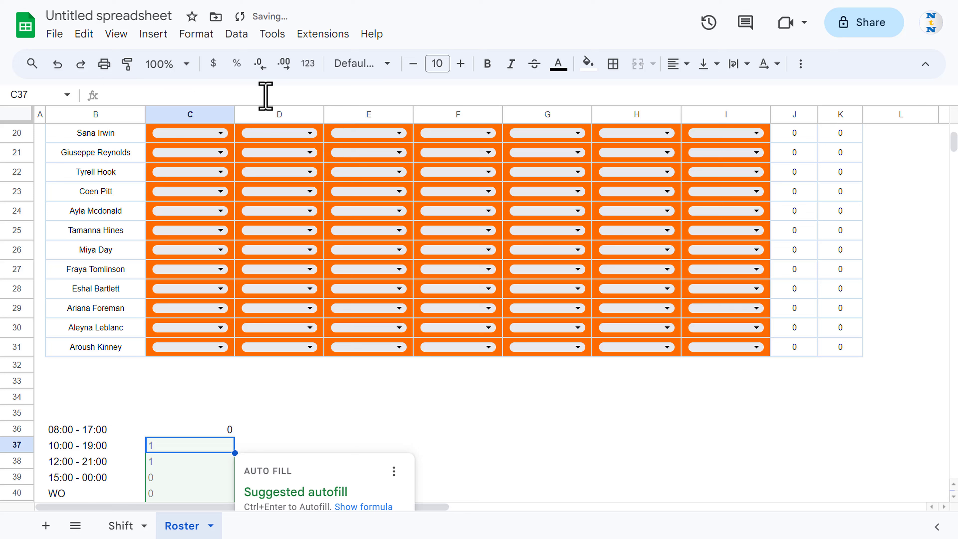
Type L in B41 and fill the count formula across C36:I41 with Ctrl+D and Ctrl+R.
key(Up)
key(Left)
key(Down)
key(Down)
key(Down)
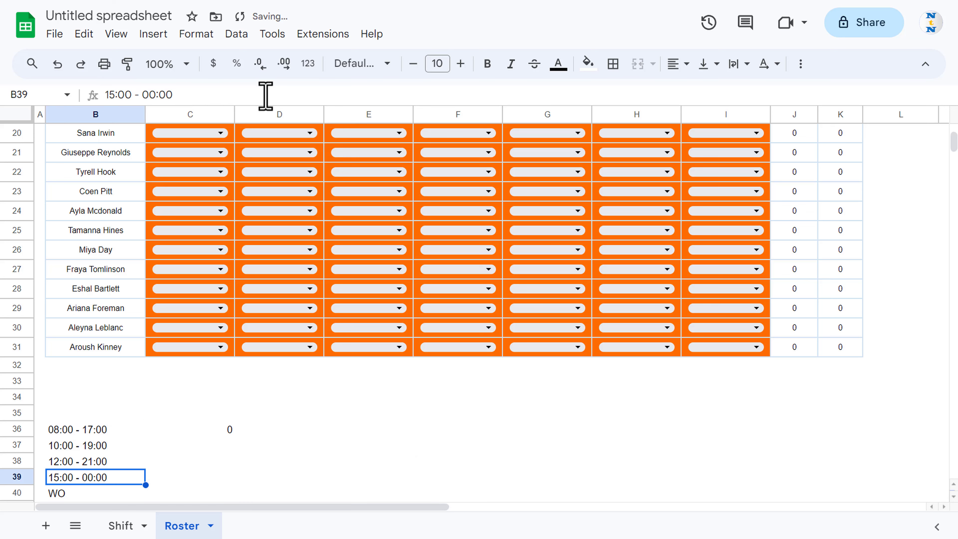
key(Down)
key(Down)
text(L)
key(Tab)
key(shift+Up)
key(shift+Up)
key(shift+Up)
key(ctrl+d)
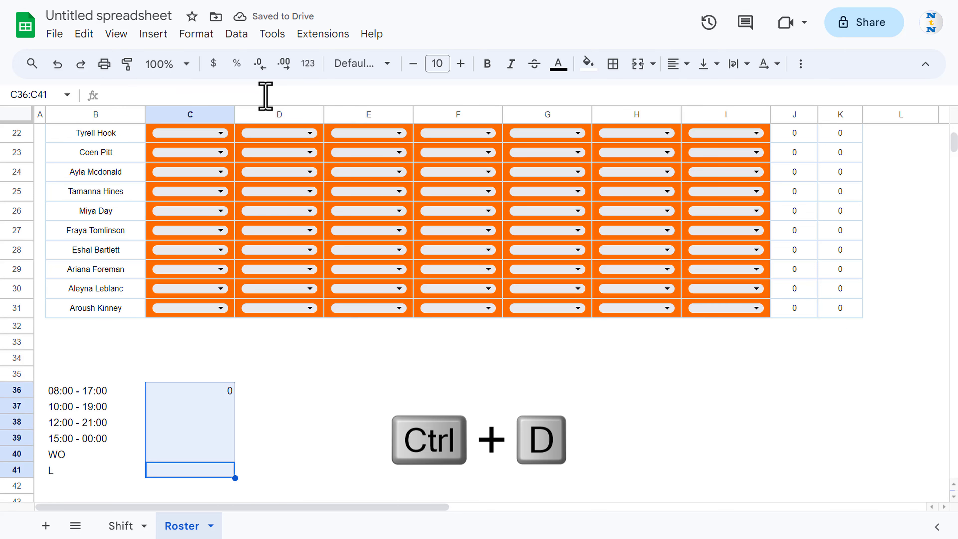
key(shift+Right)
key(shift+Right)
key(shift+Right)
key(shift+Right)
key(shift+Right)
key(shift+Right)
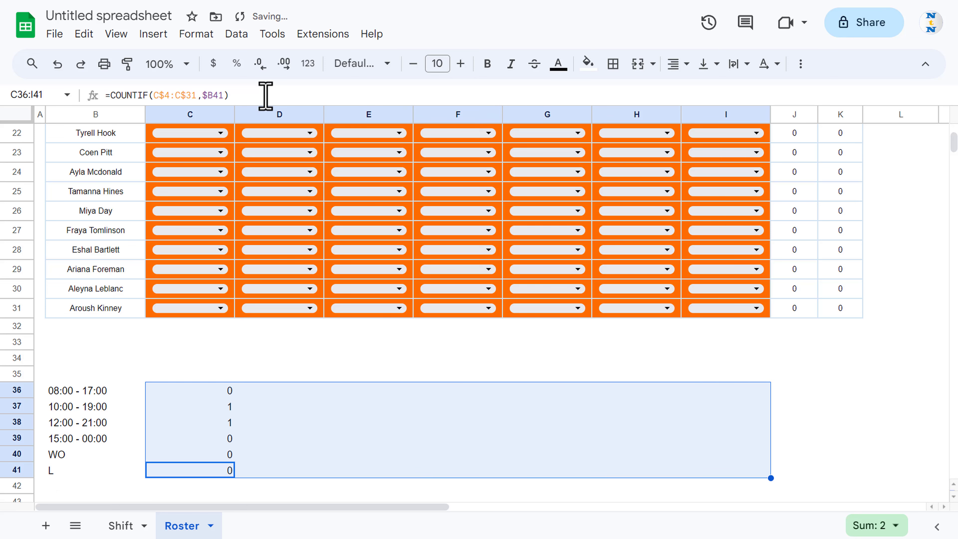
key(ctrl+r)
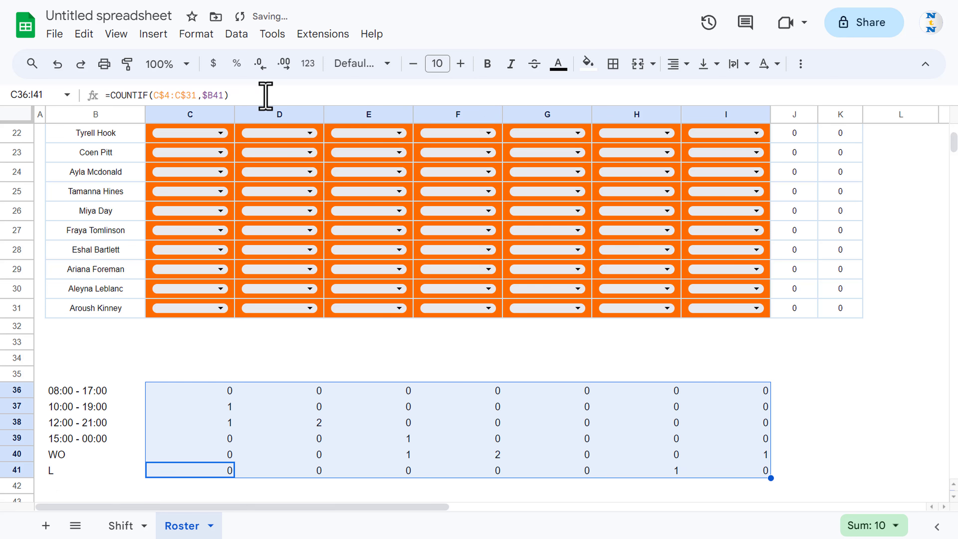
key(Up)
key(ctrl+Right)
key(ctrl+Up)
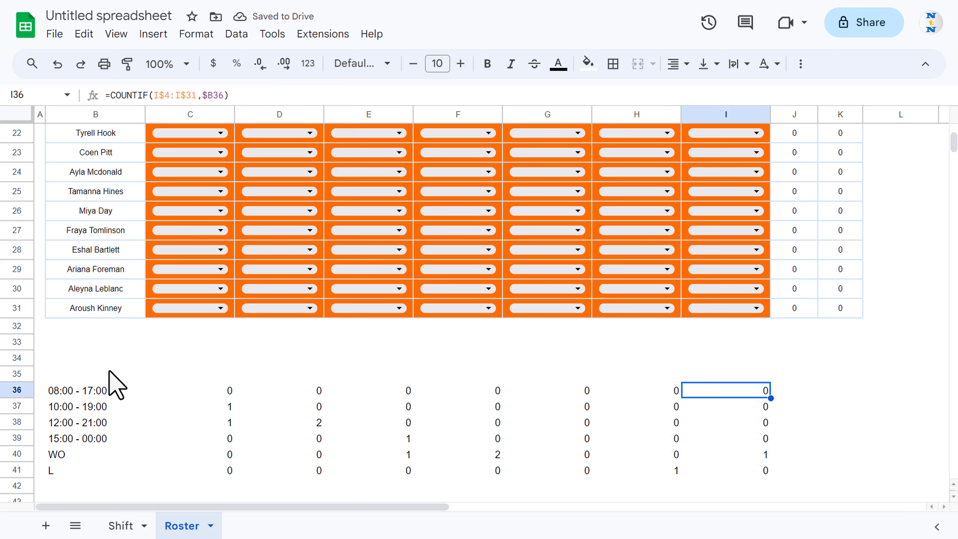
Set C31 to the 08:00 - 17:00 shift, confirm the Mon count updates, and select B36:I41.
click(222, 393)
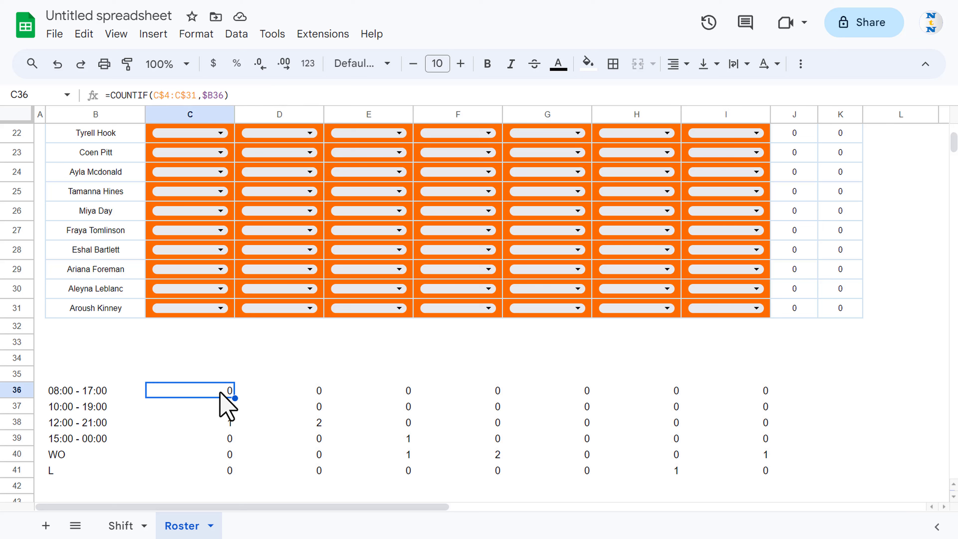
click(223, 308)
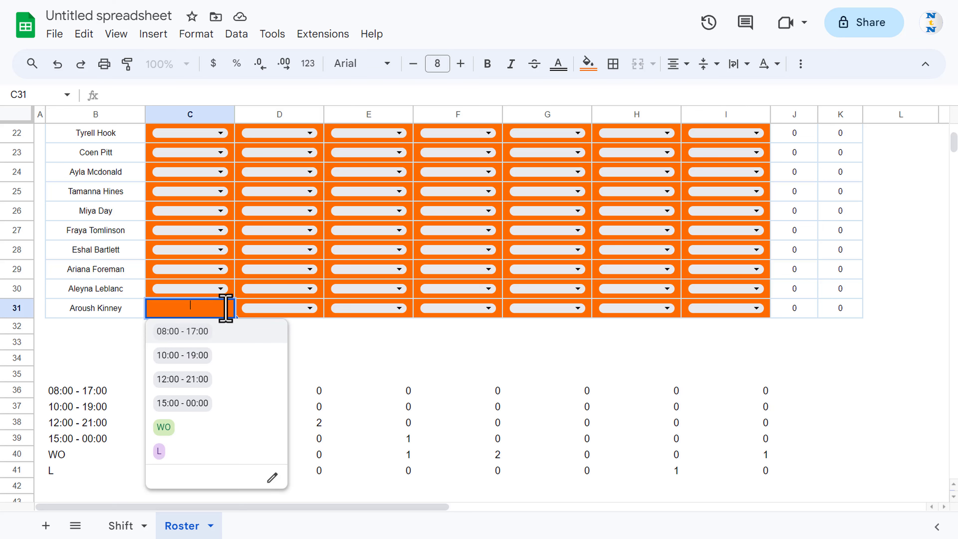
click(202, 332)
click(148, 396)
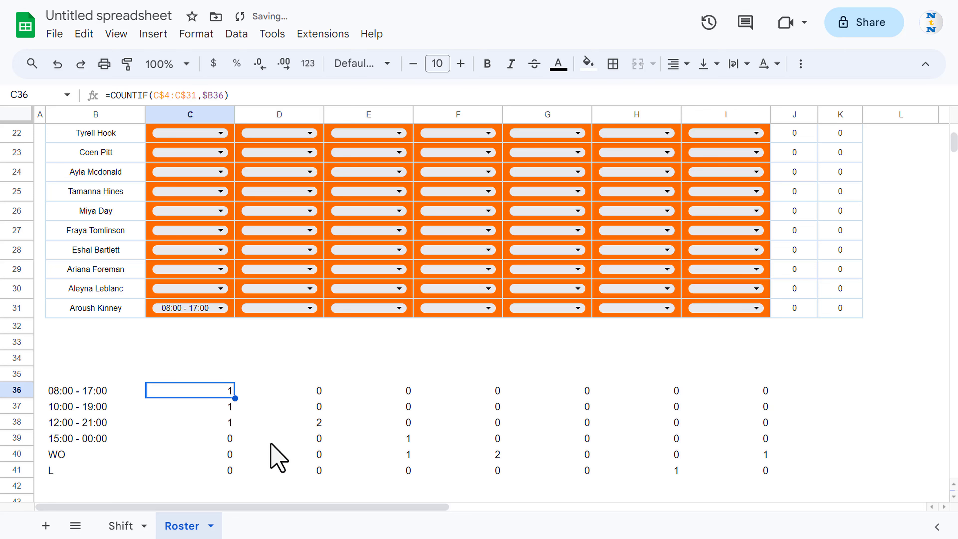
click(92, 394)
shift+click(762, 470)
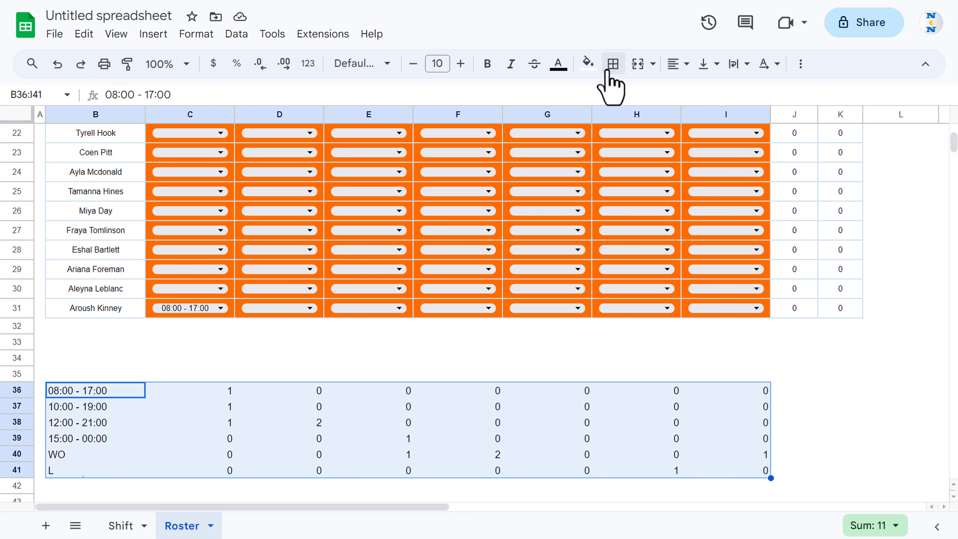
Apply all borders to B36:I41 and centre its contents horizontally and vertically.
click(613, 64)
click(621, 96)
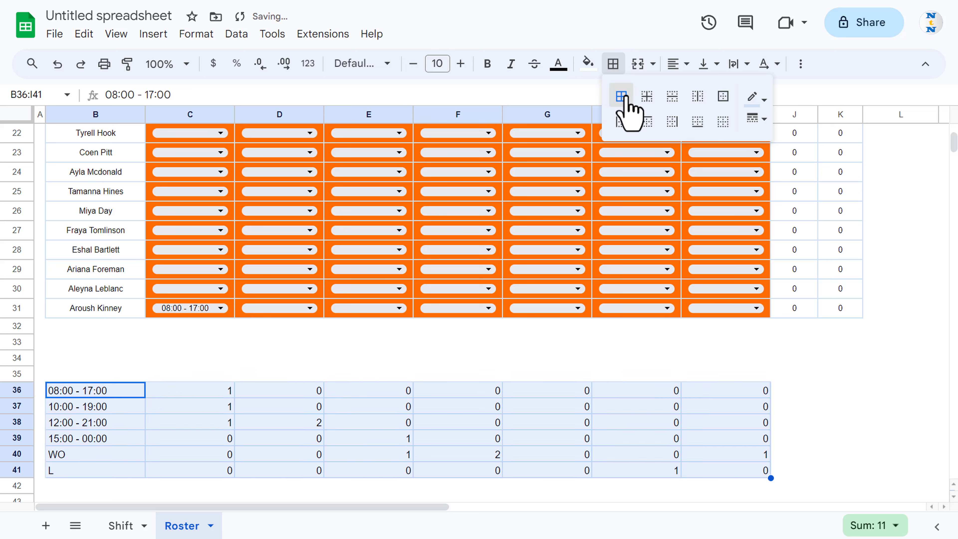
click(413, 63)
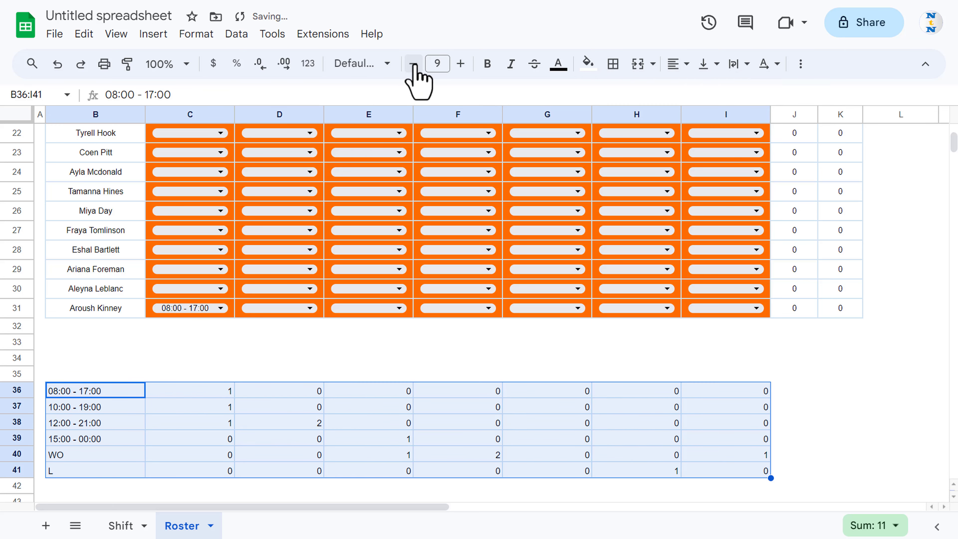
click(677, 64)
click(701, 92)
click(704, 64)
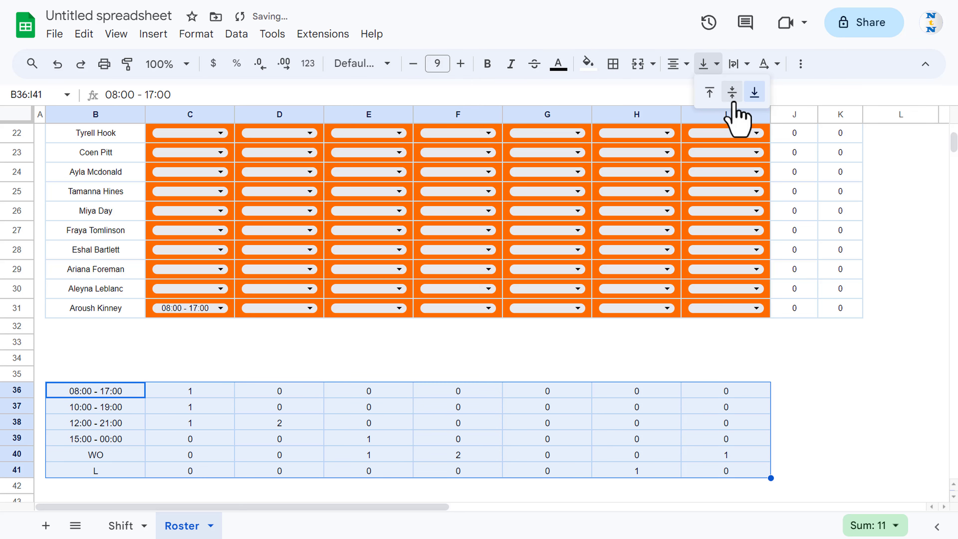
click(729, 92)
Return to the top of the roster and select the Date/Emp Name header cell.
click(378, 358)
click(120, 249)
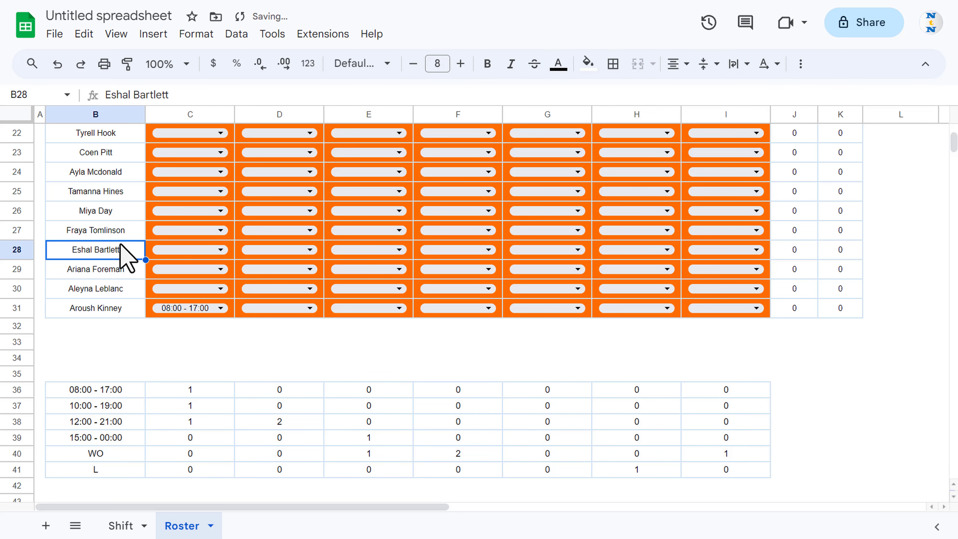
key(ctrl+Up)
key(ctrl+Up)
key(Down)
key(Down)
key(Up)
key(Up)
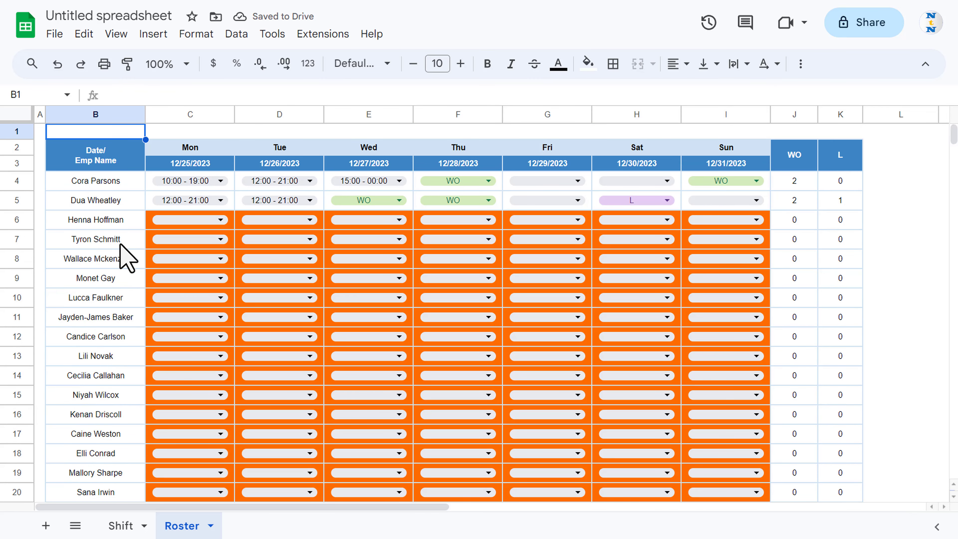
key(Down)
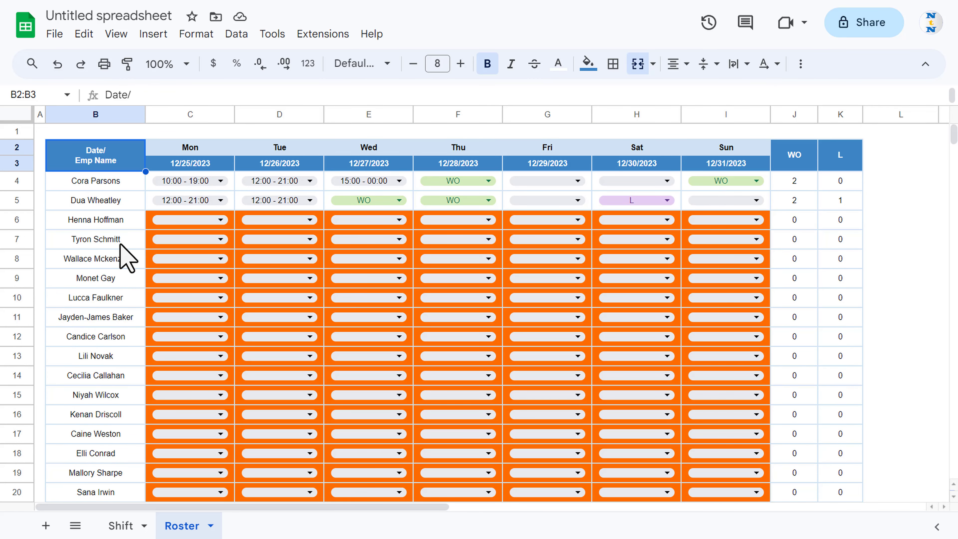